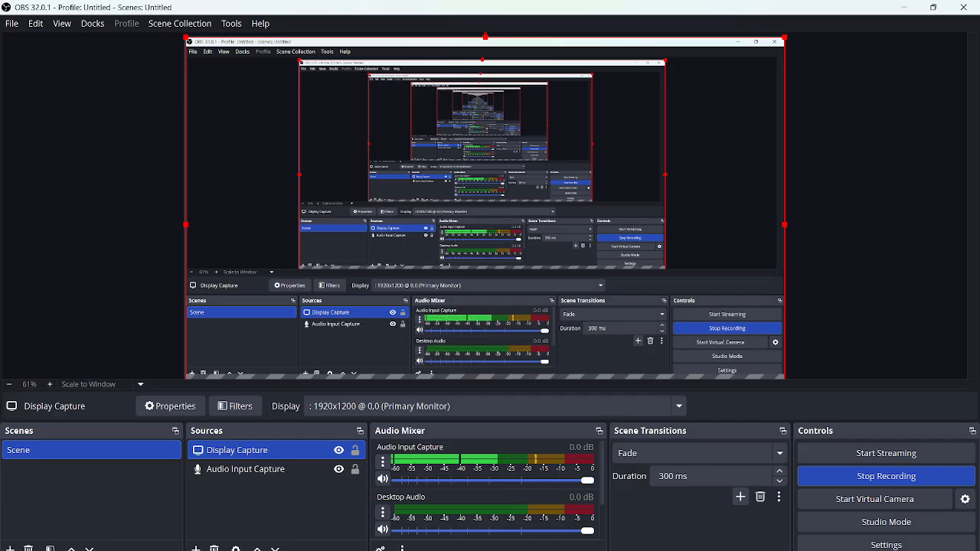
# Switch to GNS3 and tidy the topology by repositioning PC-3, R-2, R-3 and the webserver so their links line up.
pyautogui.click(633, 549)
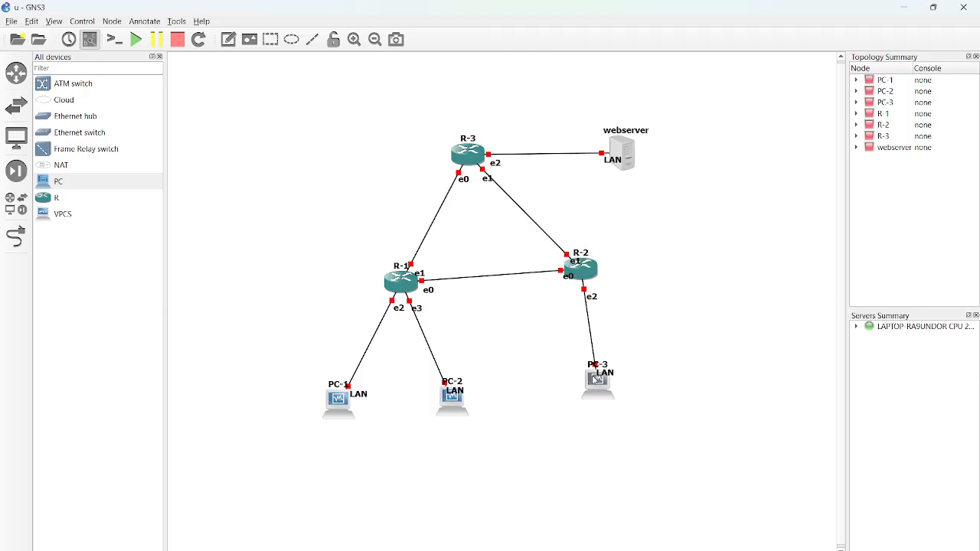
pyautogui.moveTo(597, 379)
pyautogui.mouseDown()
pyautogui.moveTo(594, 322)
pyautogui.moveTo(597, 395)
pyautogui.mouseUp()
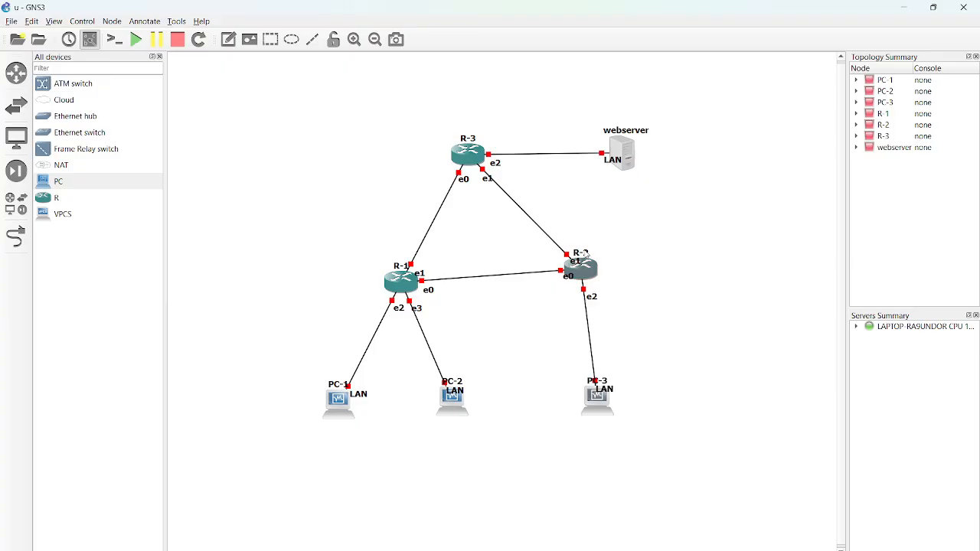
pyautogui.moveTo(587, 277); pyautogui.dragTo(589, 291)
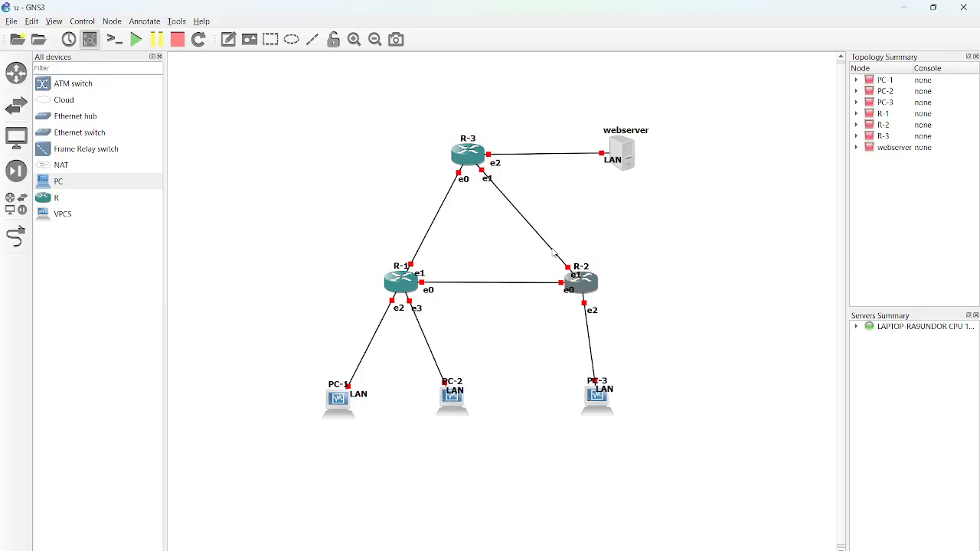
pyautogui.moveTo(466, 157); pyautogui.dragTo(492, 164)
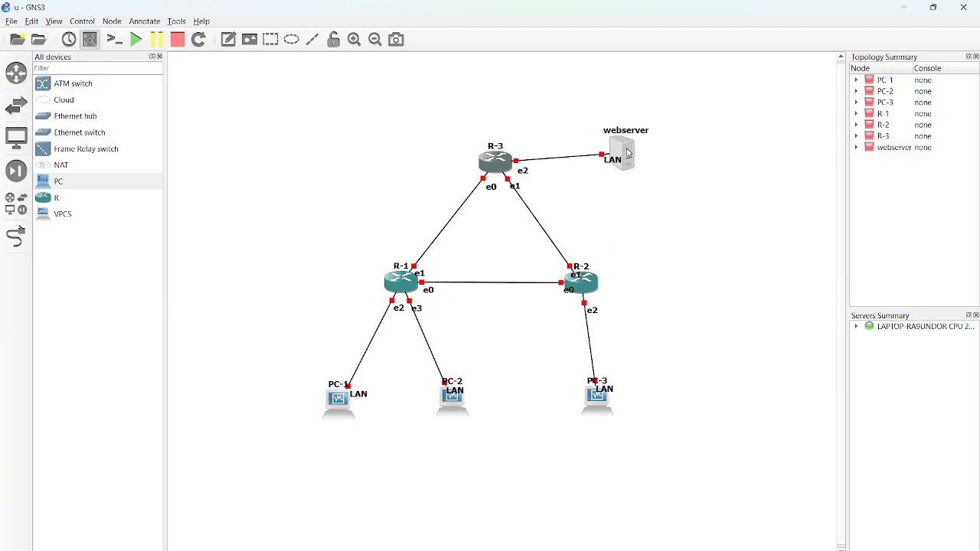
pyautogui.moveTo(628, 153); pyautogui.dragTo(626, 162)
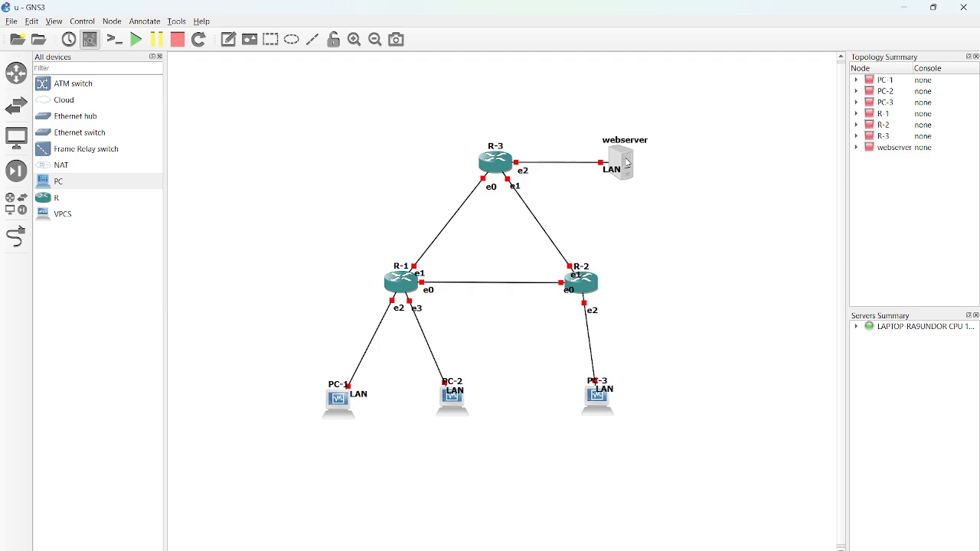
# Browse the Classic symbols available for the webserver node, including the server symbol, and close the selection without applying one.
pyautogui.rightClick(627, 163)
pyautogui.click(670, 254)
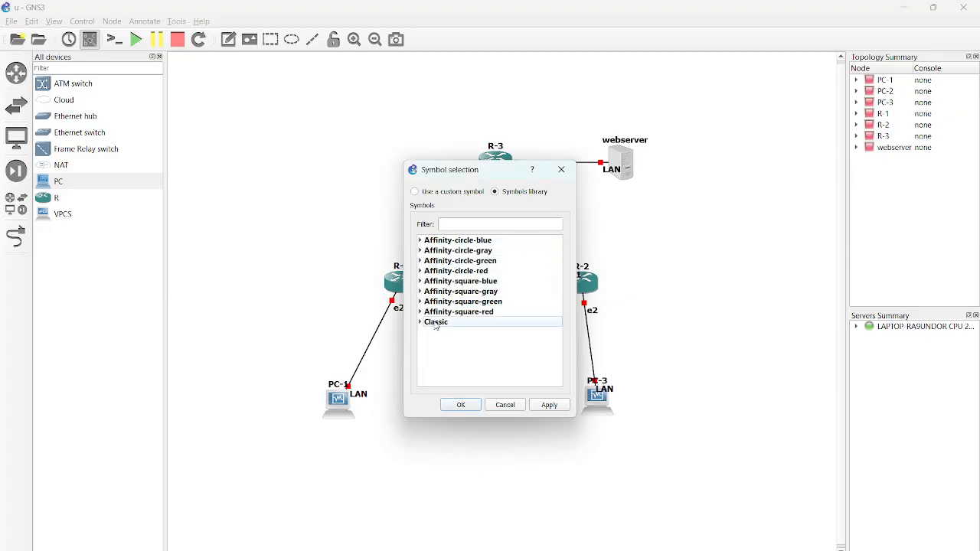
pyautogui.click(421, 324)
pyautogui.scroll(-10, 463, 326)
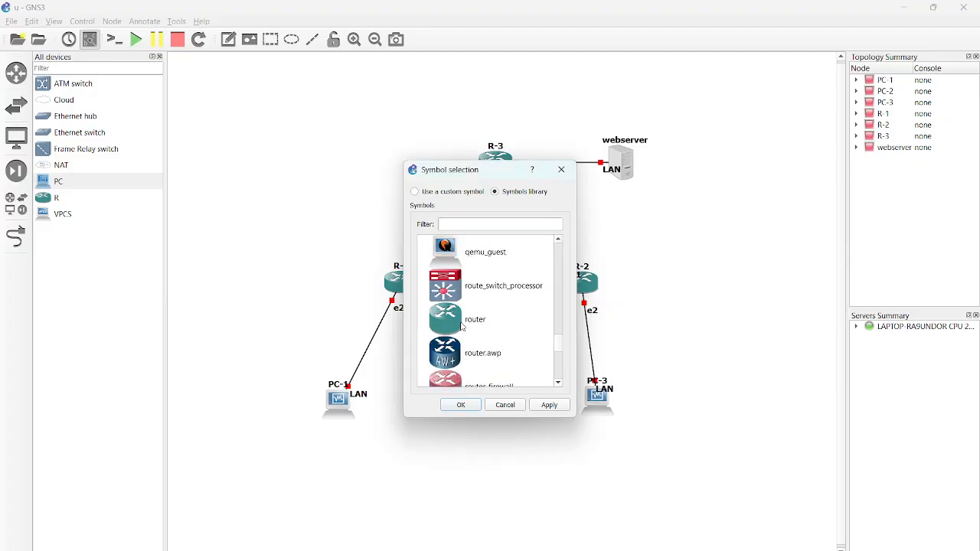
pyautogui.scroll(-3, 463, 327)
pyautogui.scroll(4, 463, 326)
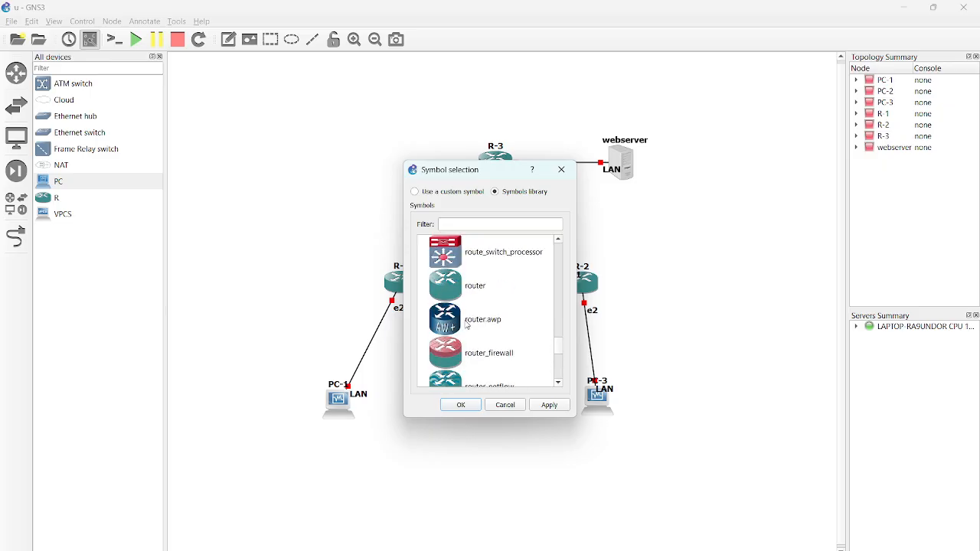
pyautogui.scroll(-4, 467, 325)
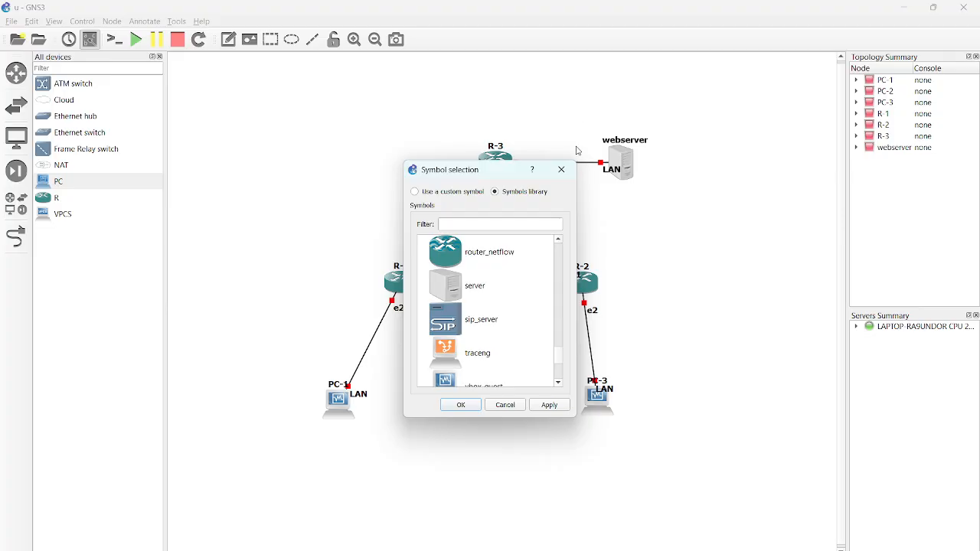
pyautogui.click(561, 170)
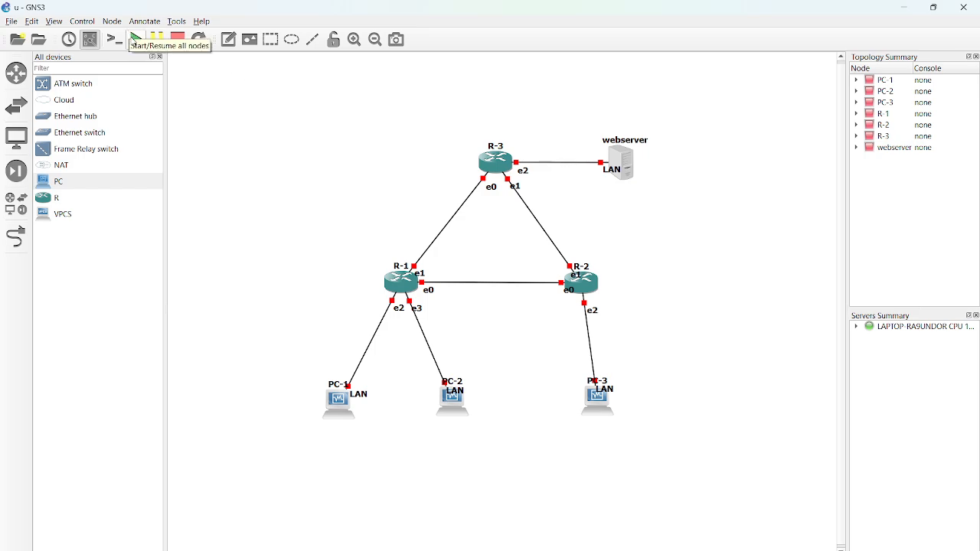
# Start all devices in the topology and confirm the request.
pyautogui.click(135, 39)
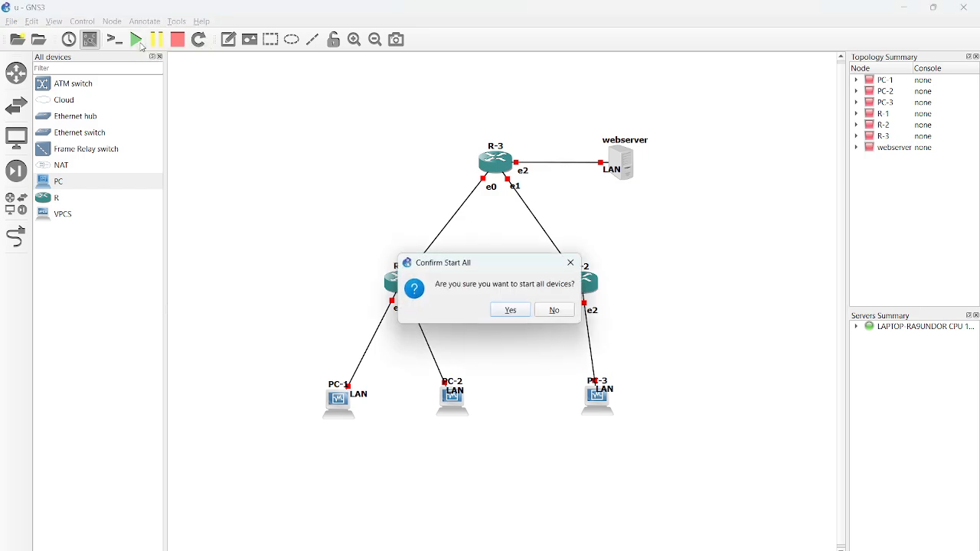
pyautogui.click(506, 311)
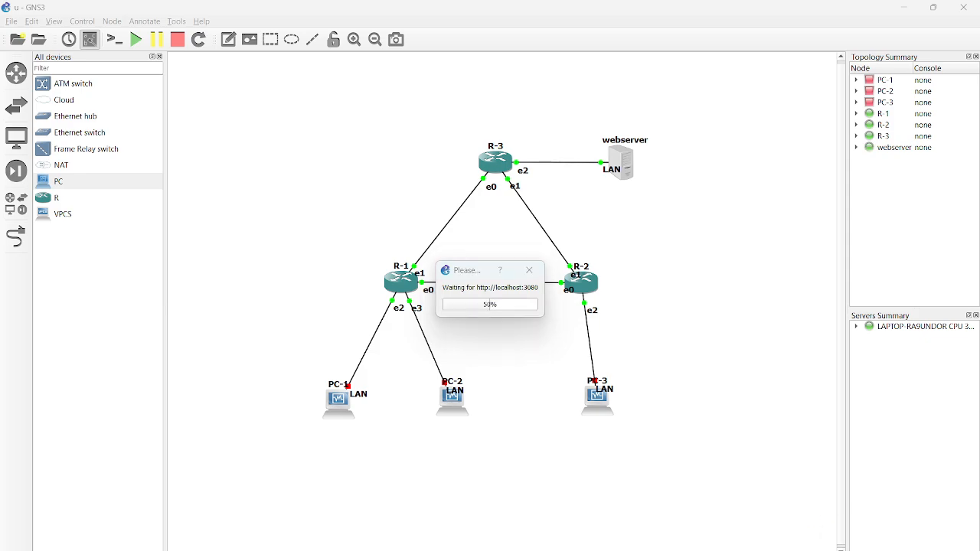
pyautogui.hotkey('alt', 'Tab')
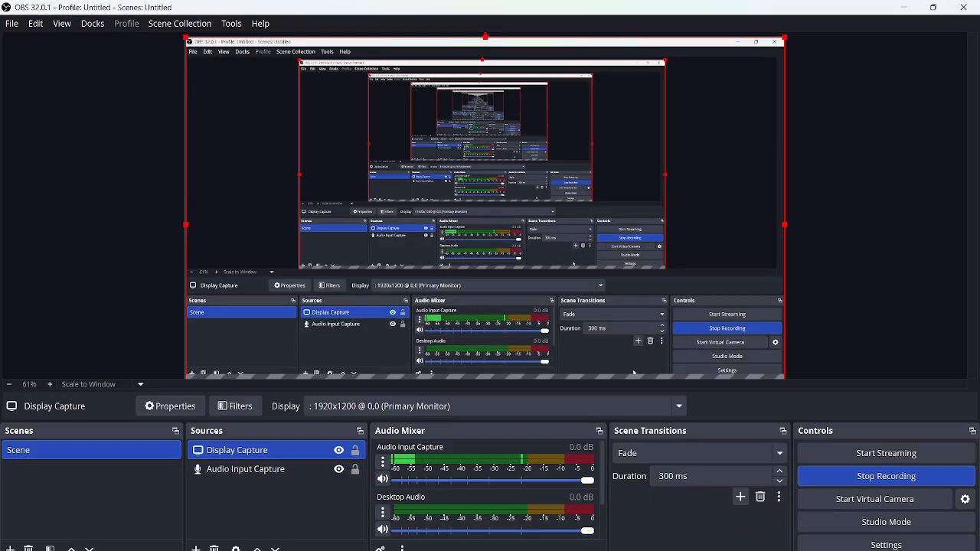
pyautogui.moveTo(702, 550)
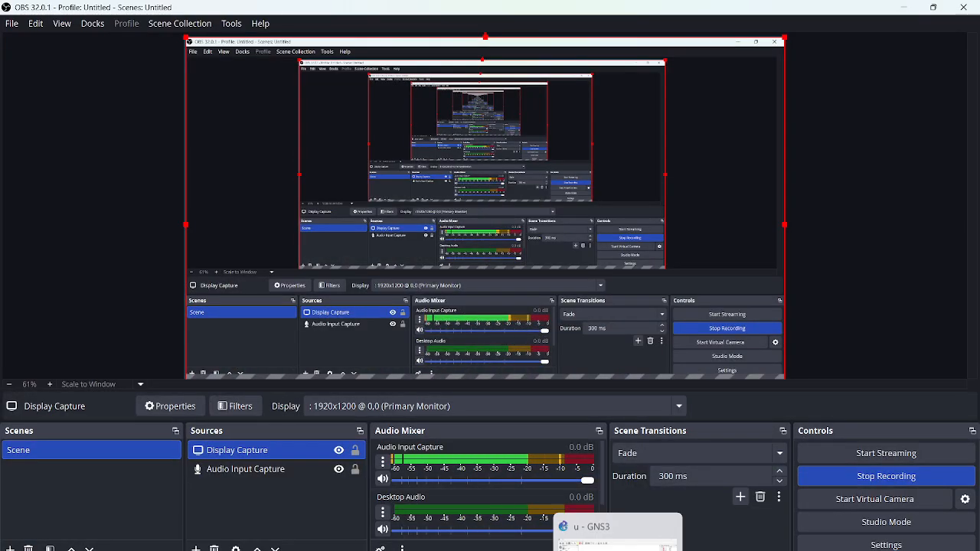
pyautogui.click(618, 550)
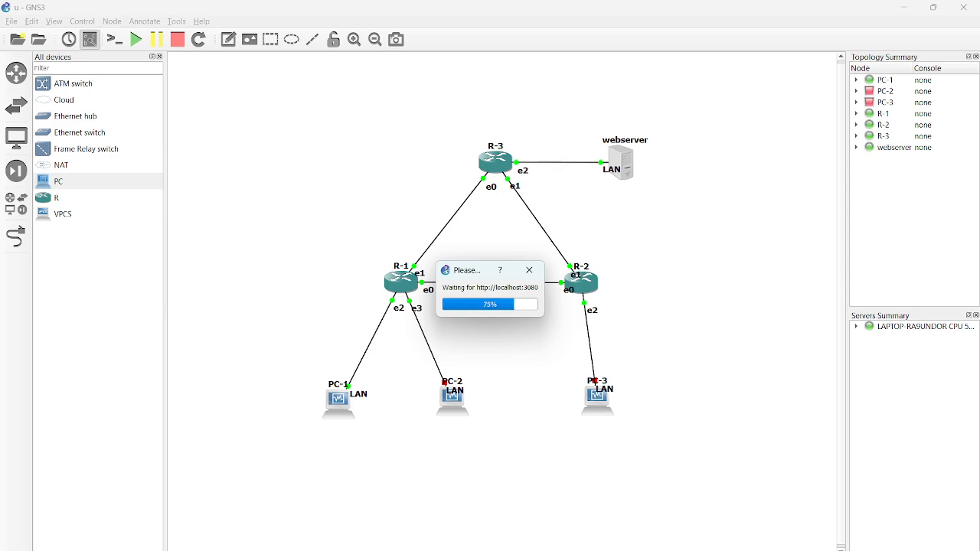
pyautogui.moveTo(778, 529)
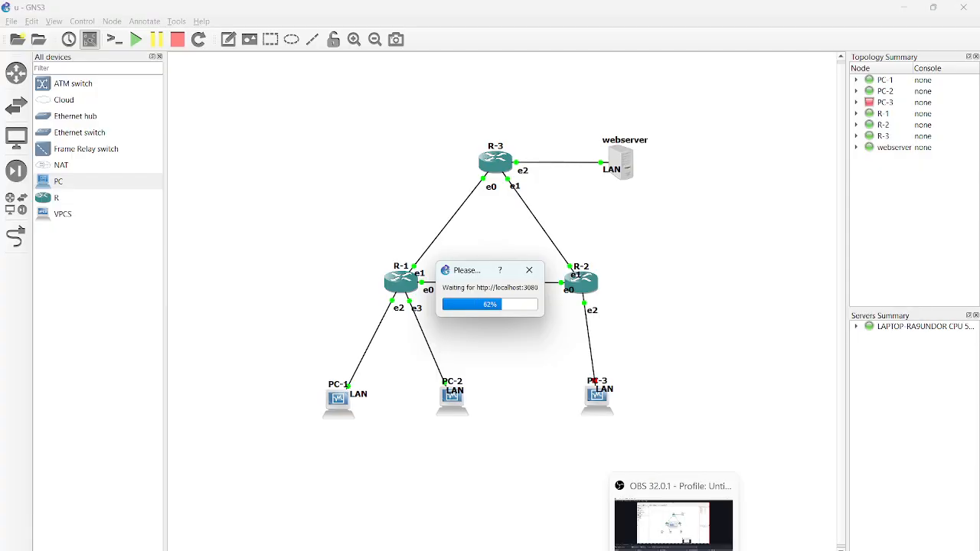
pyautogui.click(675, 550)
pyautogui.click(674, 549)
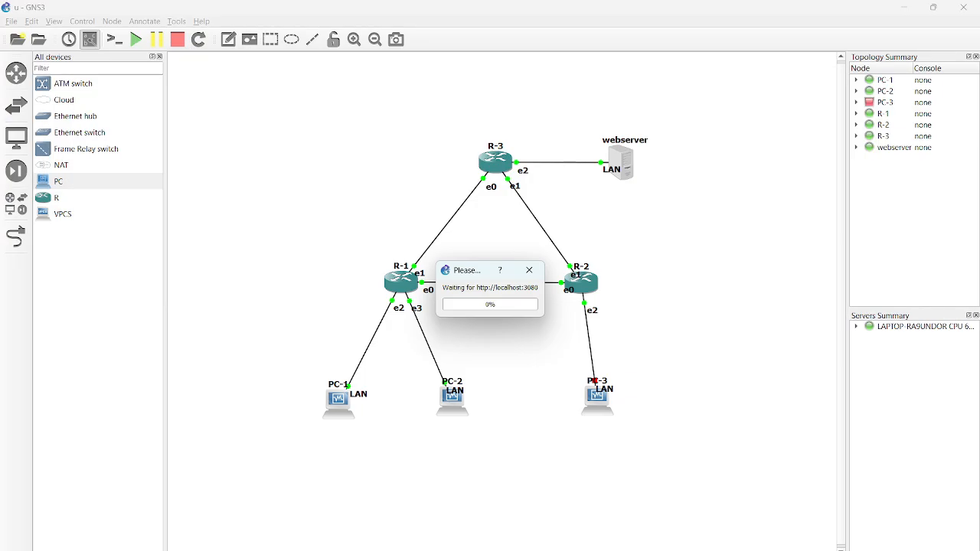
# Switch to the running PC-1 virtual machine in VirtualBox and dismiss all of its notifications.
pyautogui.moveTo(613, 550)
pyautogui.moveTo(779, 540)
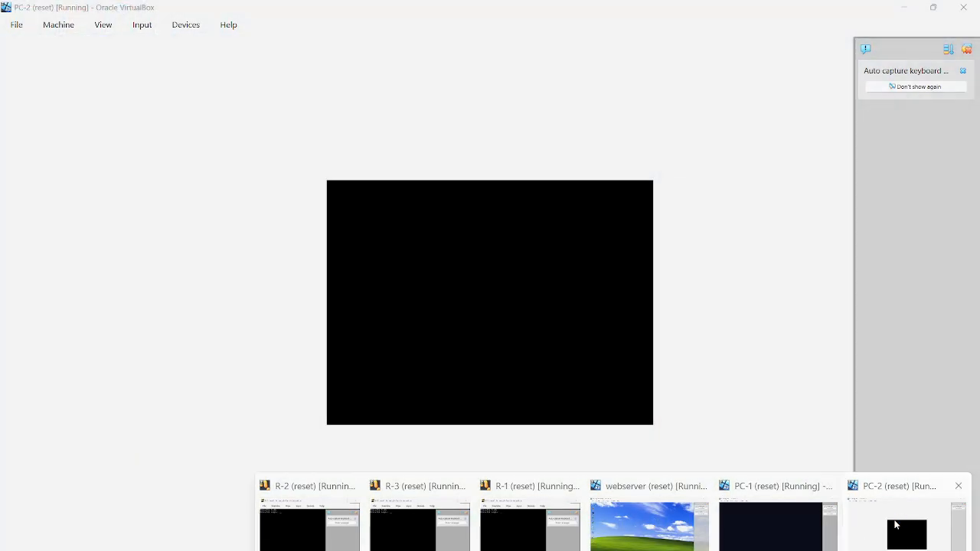
pyautogui.click(907, 528)
pyautogui.moveTo(613, 550)
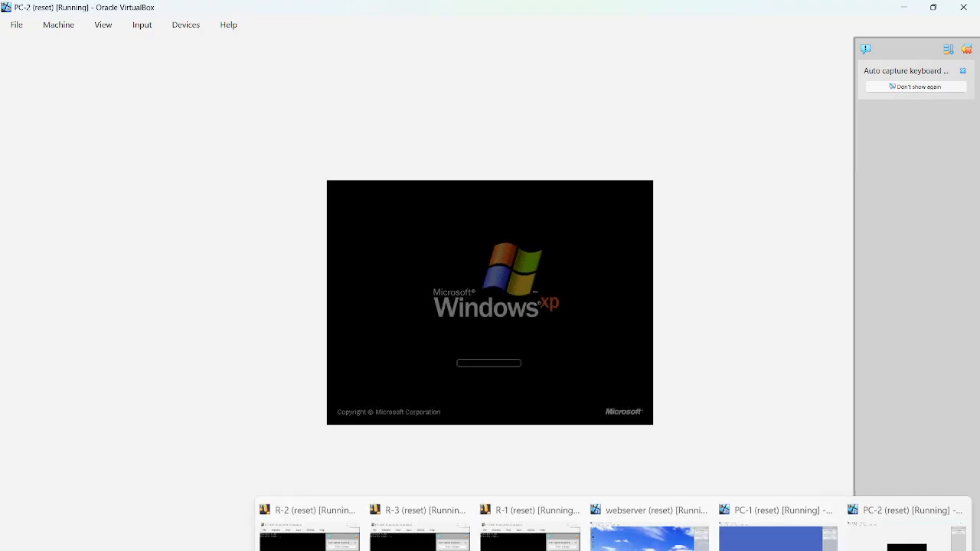
pyautogui.moveTo(743, 547)
pyautogui.click(762, 546)
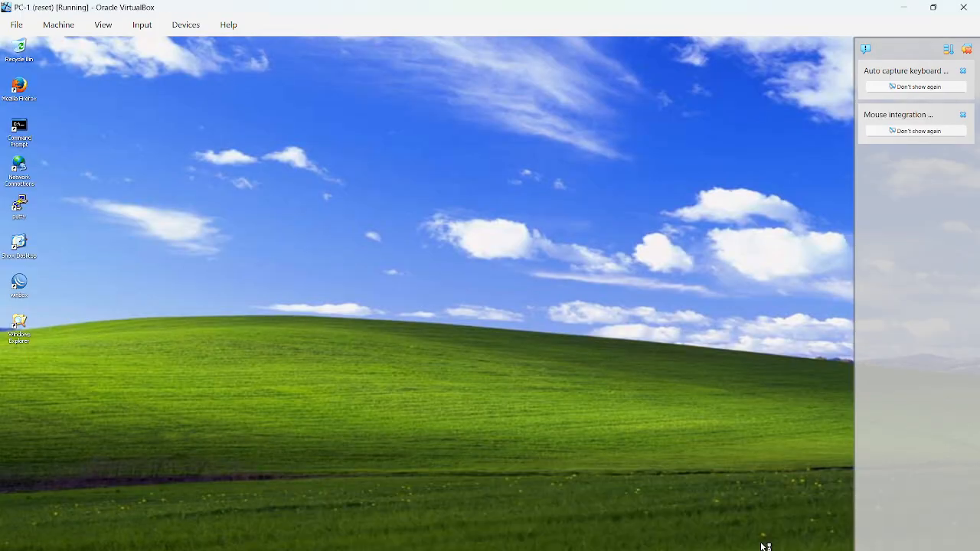
pyautogui.click(966, 49)
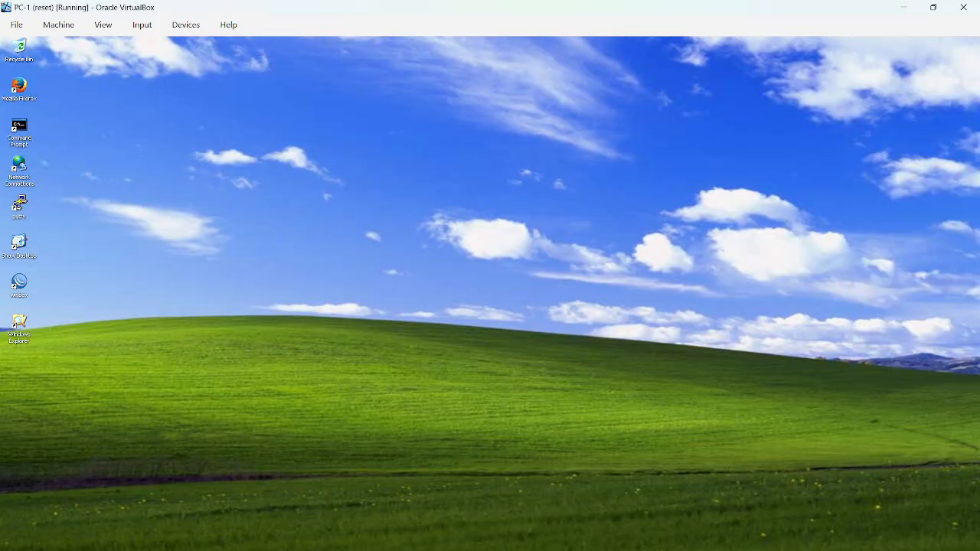
# Launch WinBox on PC-1 and connect to the MikroTik router at 08:00:27:A9:33:8E as admin.
pyautogui.moveTo(607, 549)
pyautogui.doubleClick(19, 283)
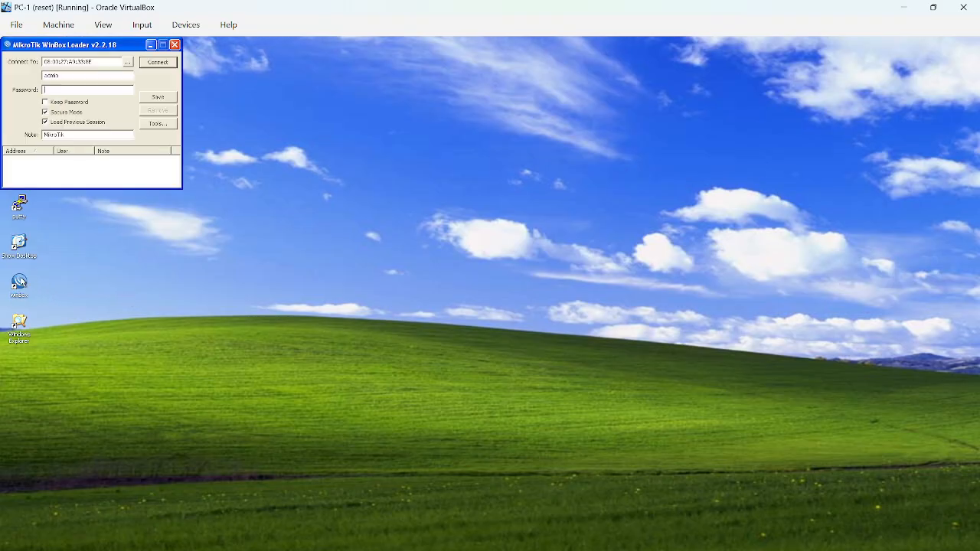
pyautogui.click(161, 66)
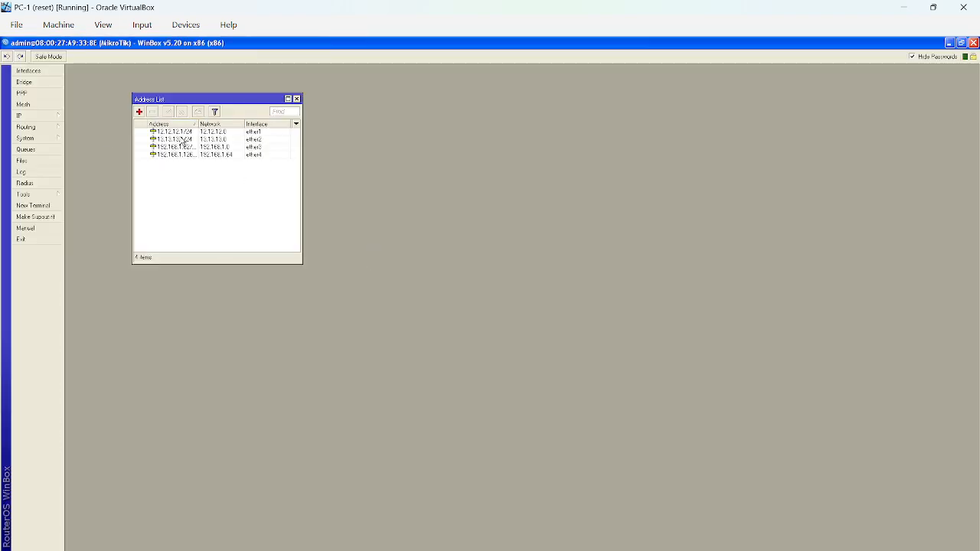
# Examine the IP address list and the route list of the router connected to PC-1.
pyautogui.click(28, 117)
pyautogui.click(78, 139)
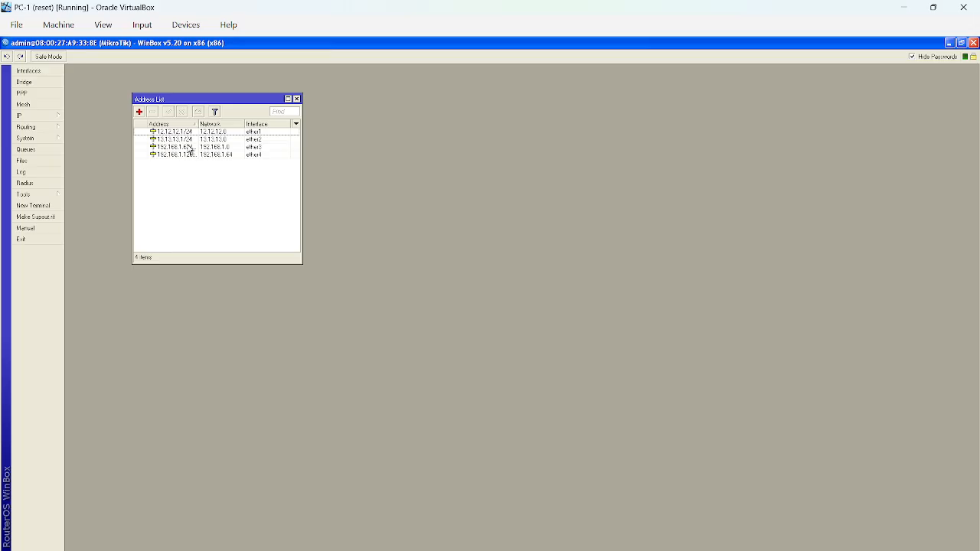
pyautogui.moveTo(191, 149)
pyautogui.click(35, 117)
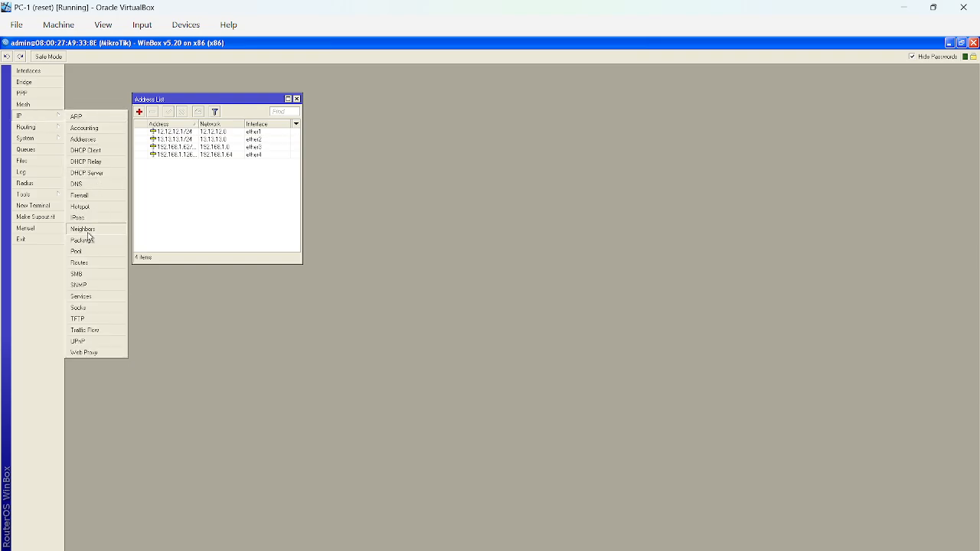
pyautogui.click(79, 262)
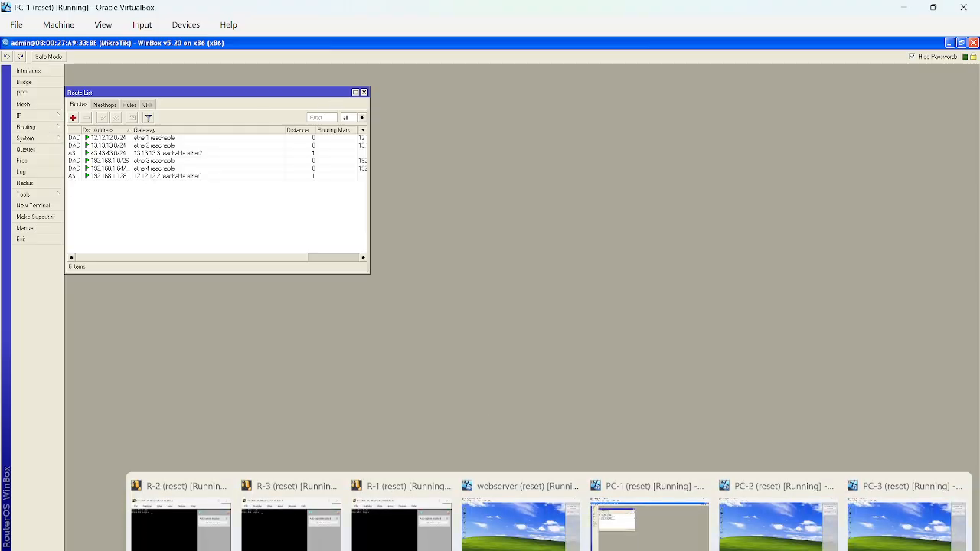
# Switch to the PC-3 virtual machine, launch WinBox and connect to the MikroTik router at 08:00:27:12:31:8C as admin.
pyautogui.click(888, 523)
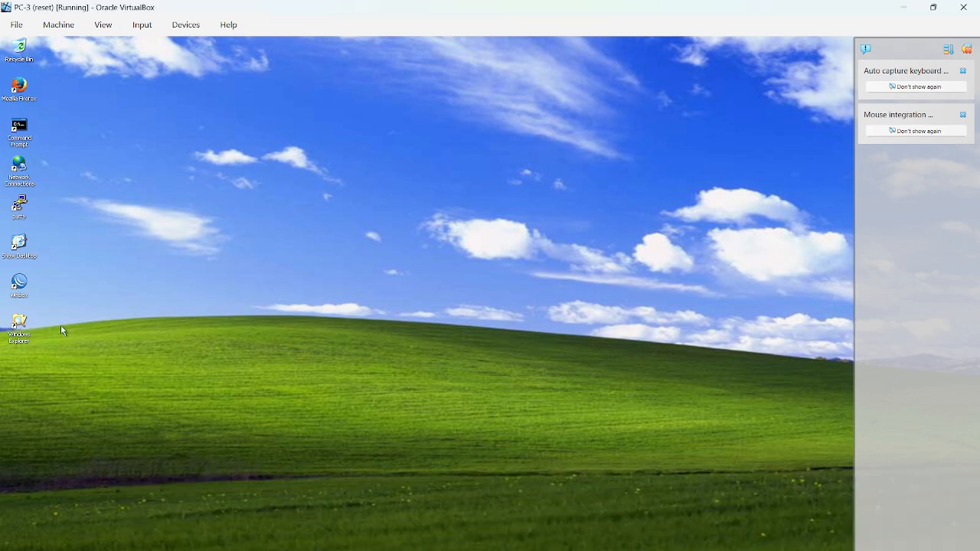
pyautogui.doubleClick(18, 281)
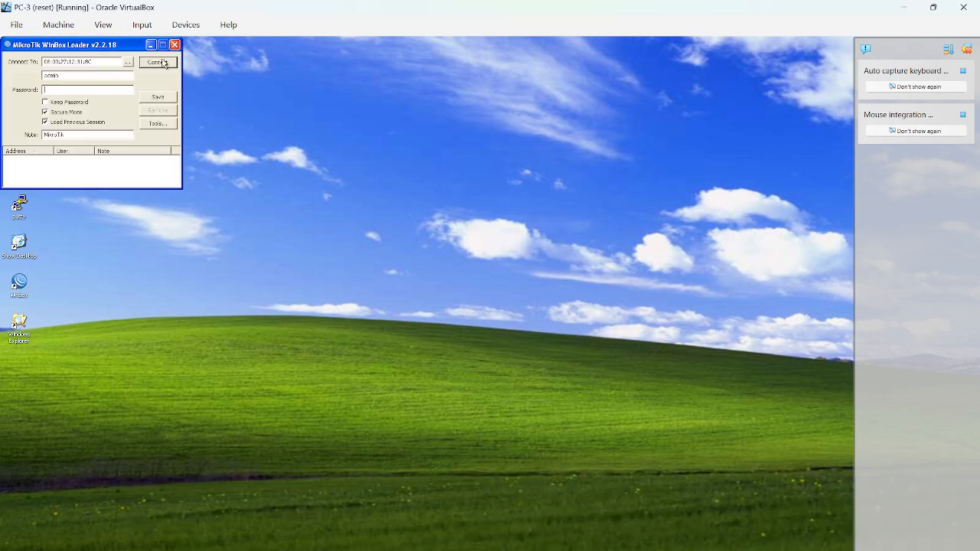
pyautogui.click(128, 62)
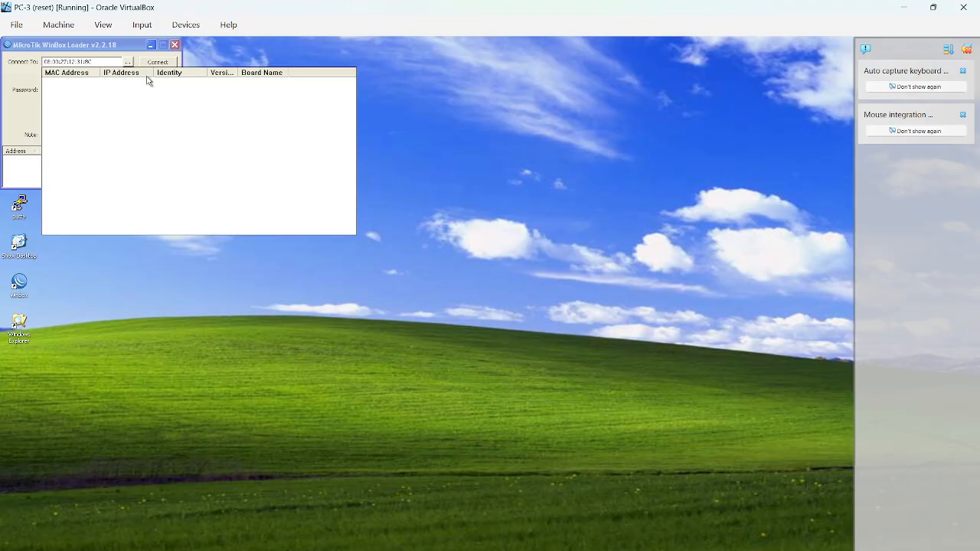
pyautogui.click(187, 82)
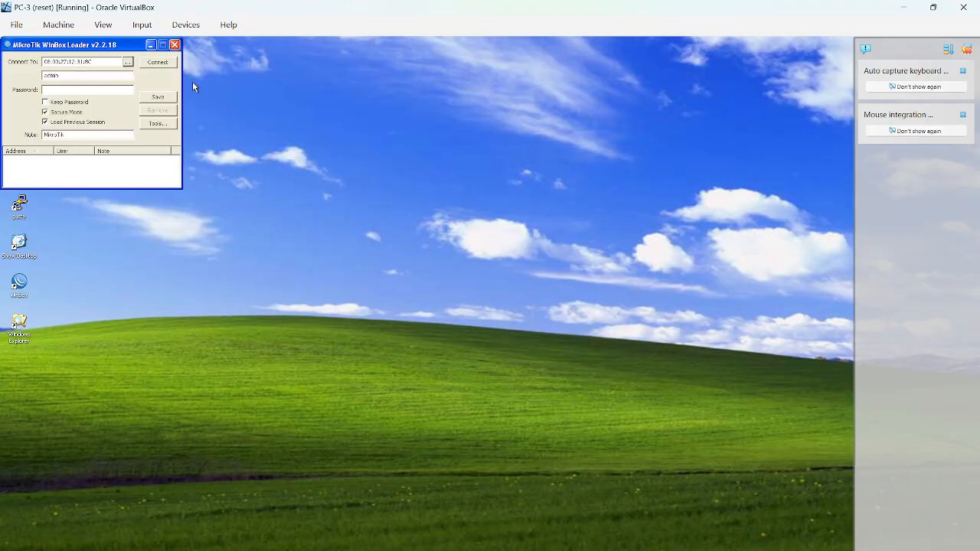
pyautogui.click(160, 63)
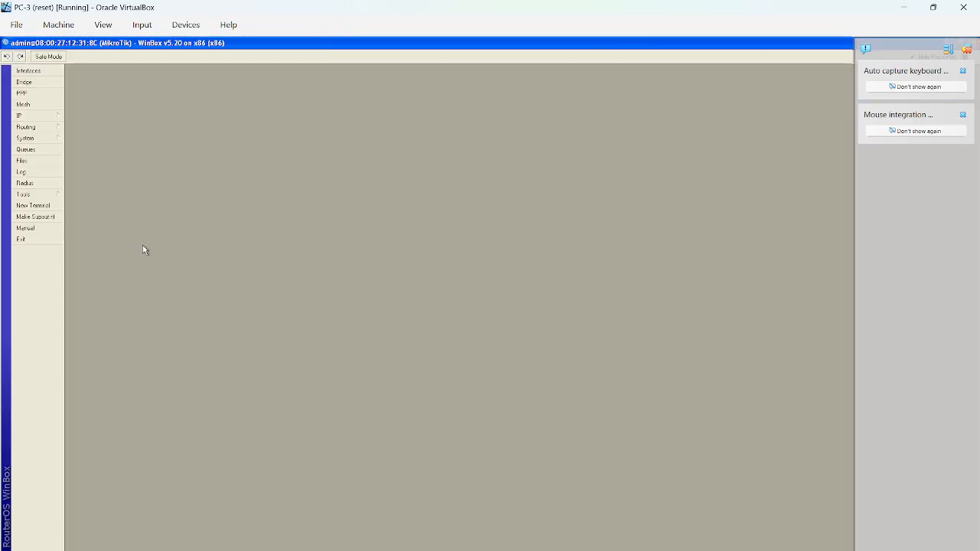
# Examine the IP address list and the route list of the router connected to PC-3.
pyautogui.click(23, 116)
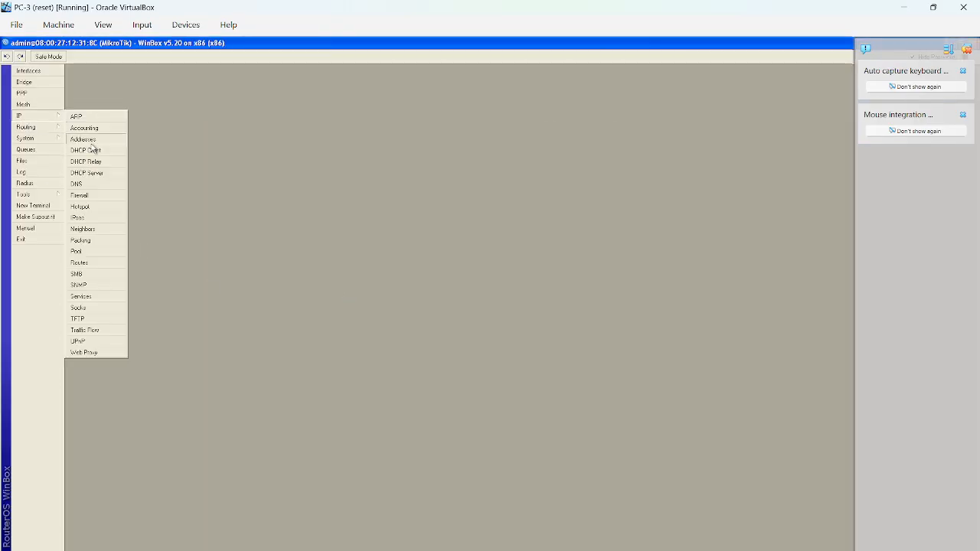
pyautogui.click(83, 140)
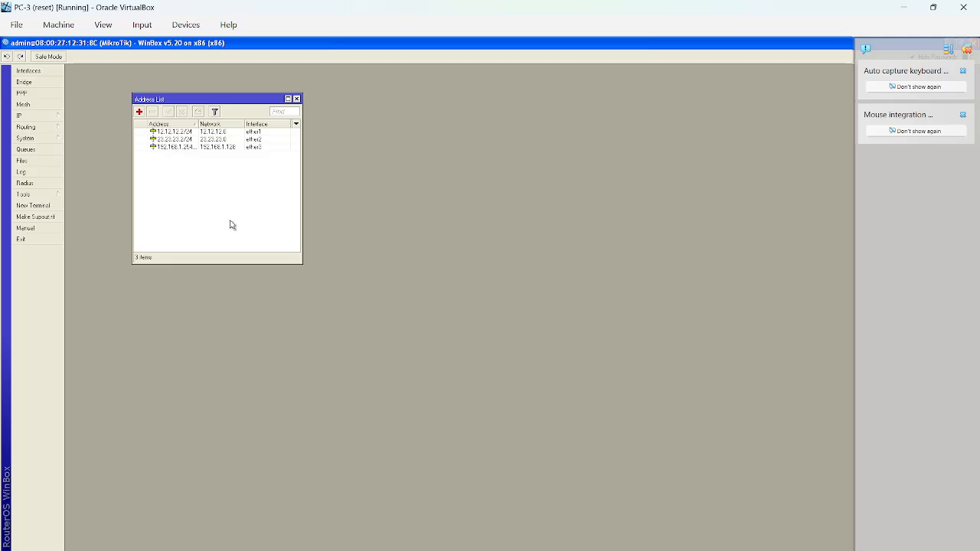
pyautogui.click(38, 117)
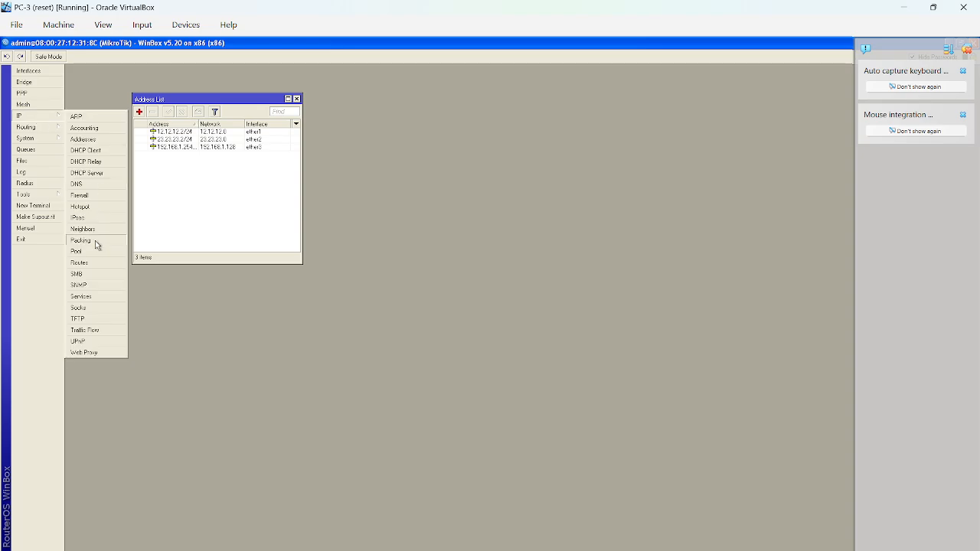
pyautogui.click(80, 263)
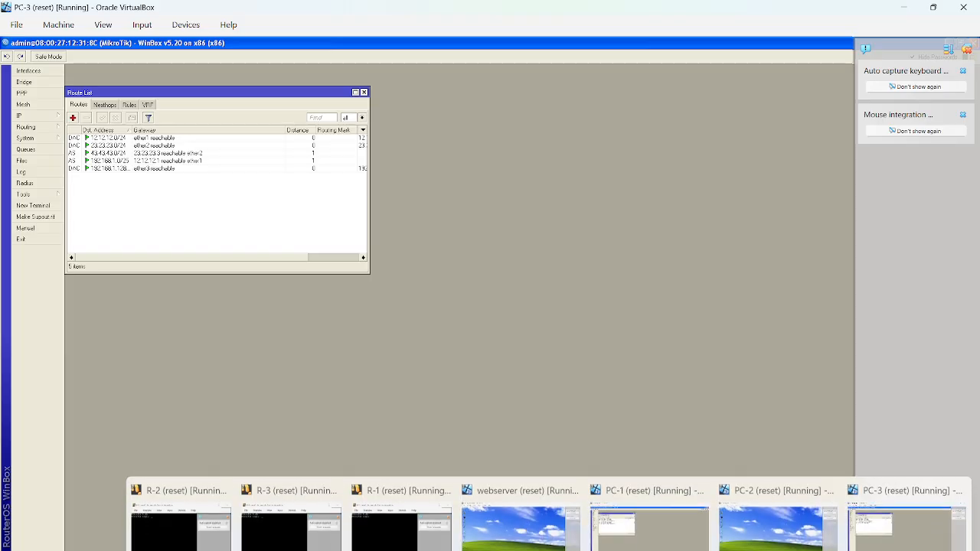
# Switch to the webserver virtual machine, launch WinBox and connect to the MikroTik router at 08:00:27:22:04:DC as admin.
pyautogui.click(503, 522)
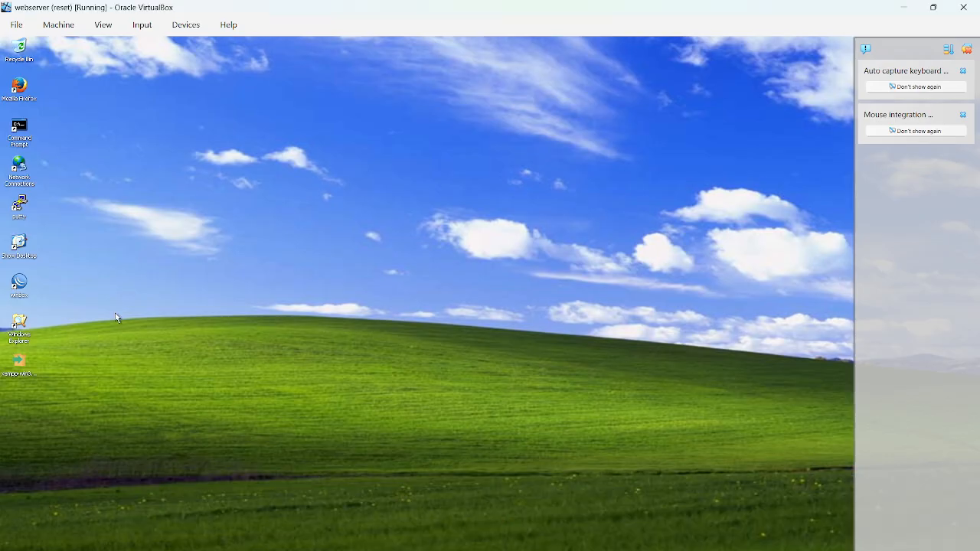
pyautogui.doubleClick(22, 294)
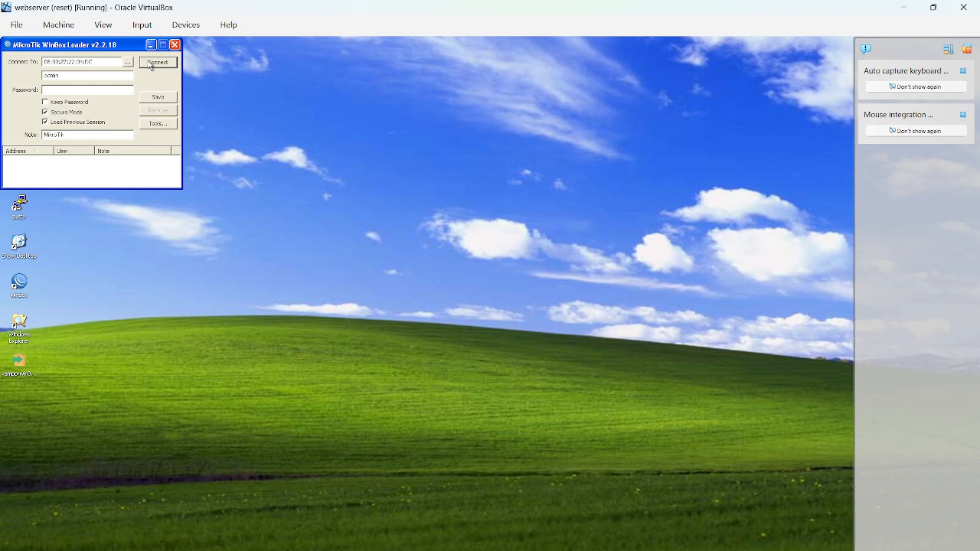
pyautogui.click(152, 65)
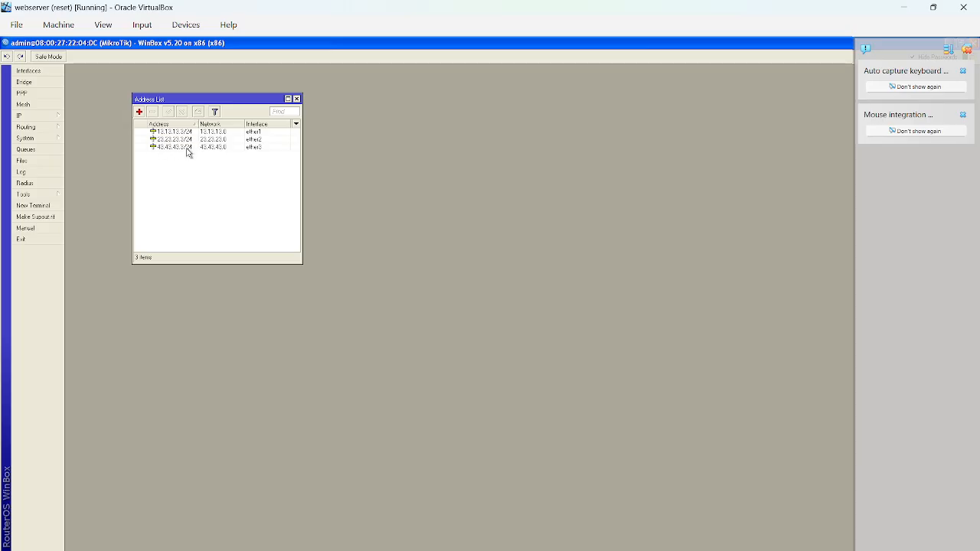
# Examine the IP address list and the route list of the router connected to the webserver, and close WinBox.
pyautogui.click(54, 117)
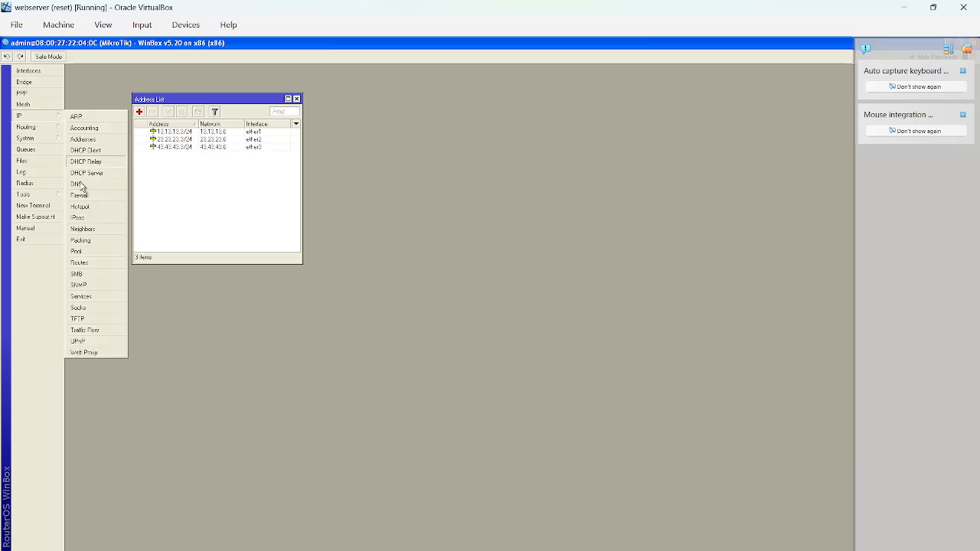
pyautogui.click(103, 264)
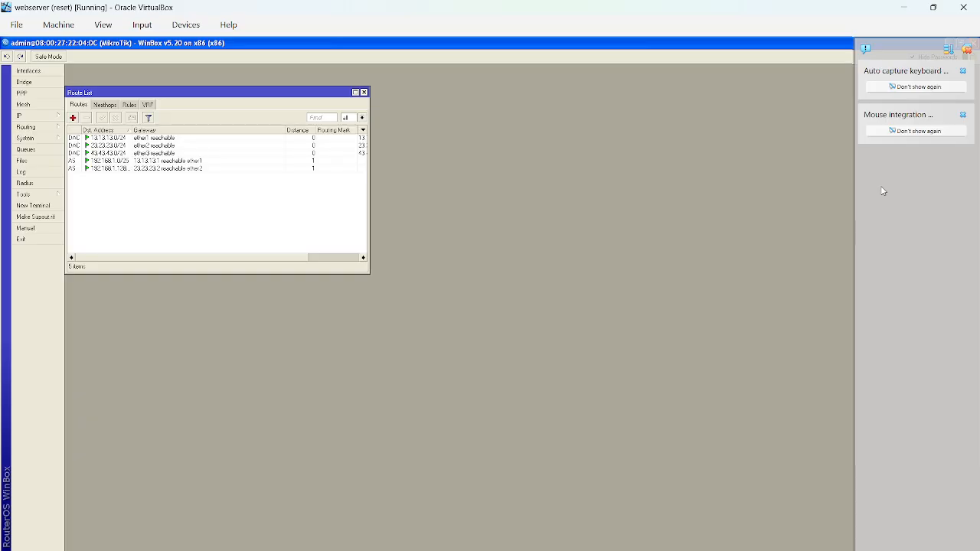
pyautogui.click(966, 49)
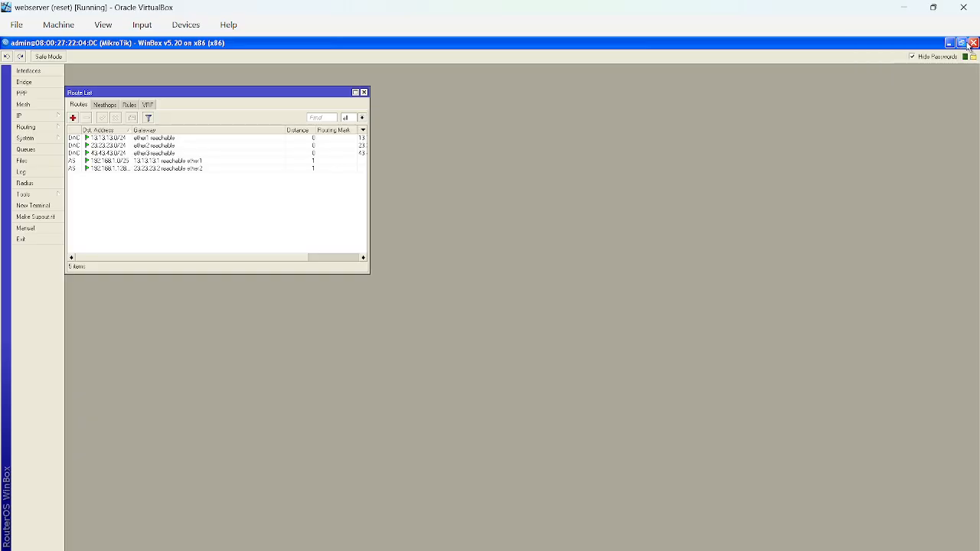
pyautogui.click(973, 42)
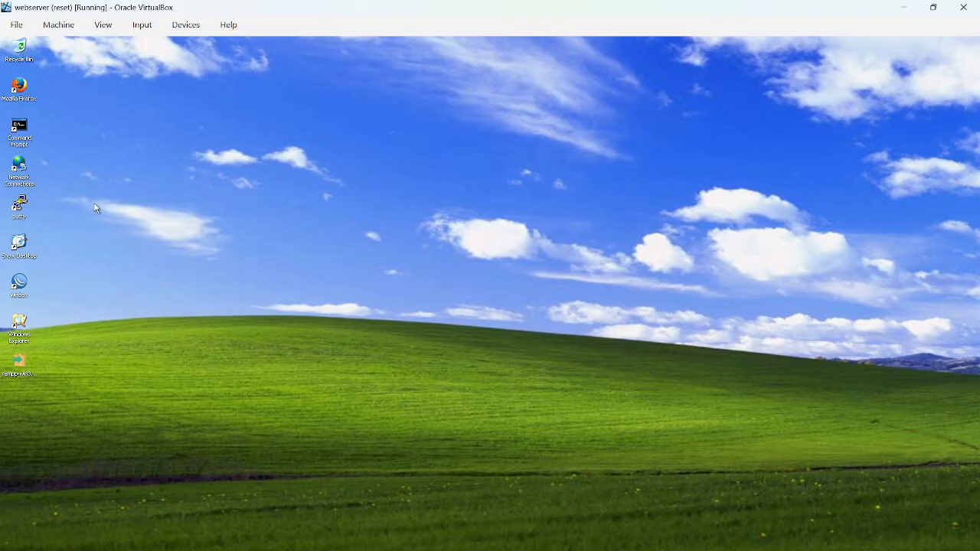
# Switch to PC-1, close WinBox and check the IP address, subnet mask and default gateway in the Local Area Connection's TCP/IP properties.
pyautogui.click(649, 532)
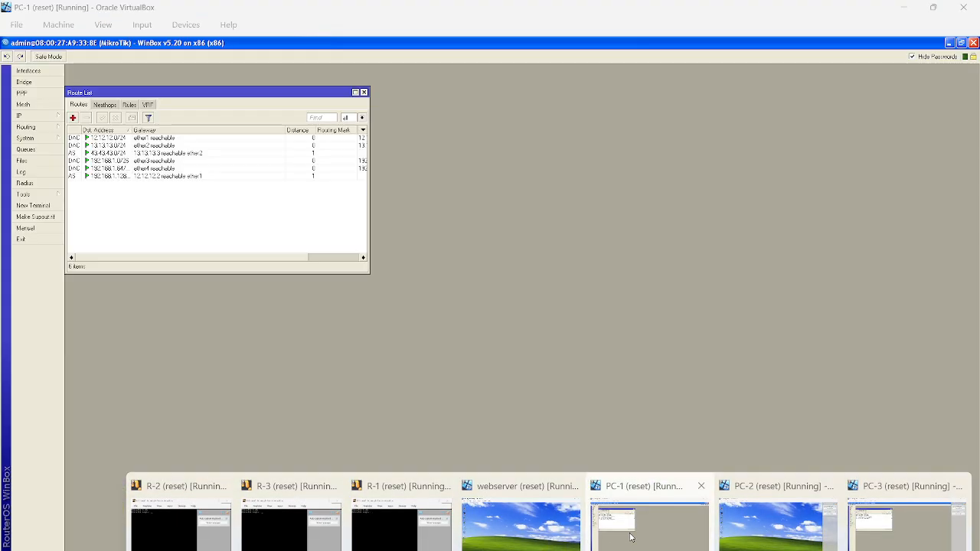
pyautogui.click(970, 43)
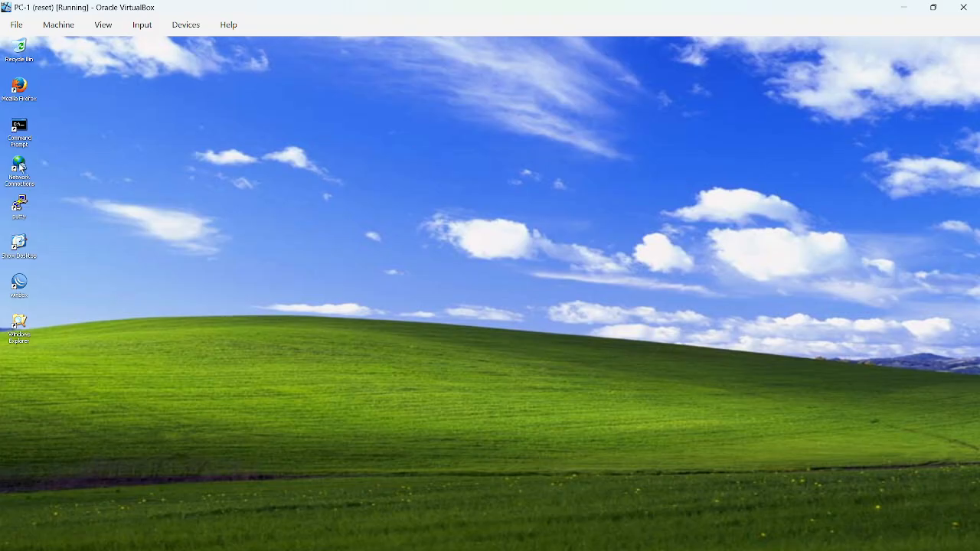
pyautogui.doubleClick(22, 167)
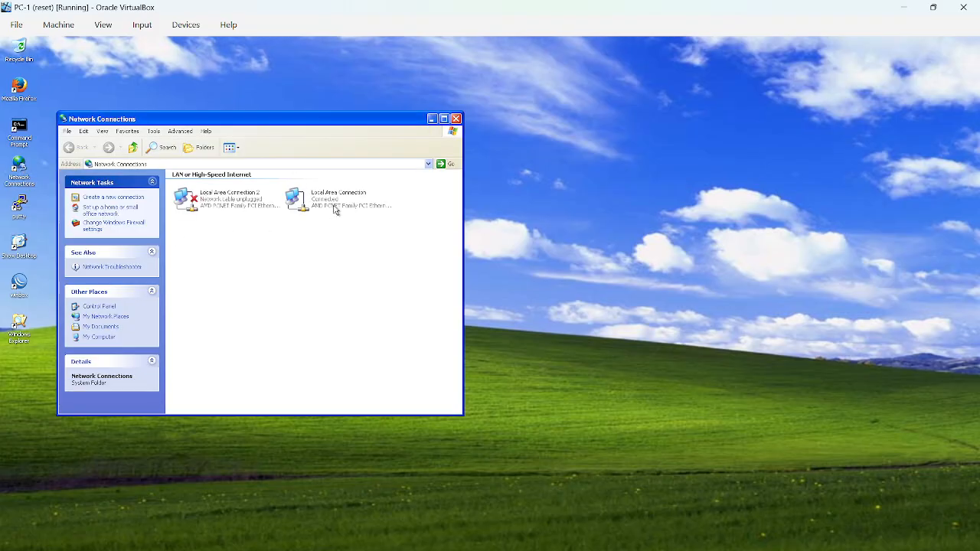
pyautogui.doubleClick(335, 209)
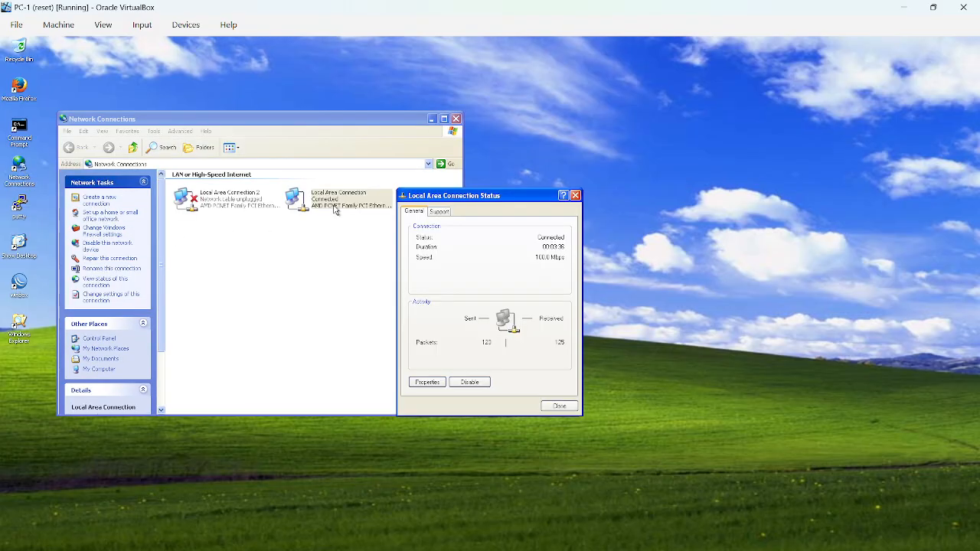
pyautogui.click(426, 382)
pyautogui.doubleClick(145, 262)
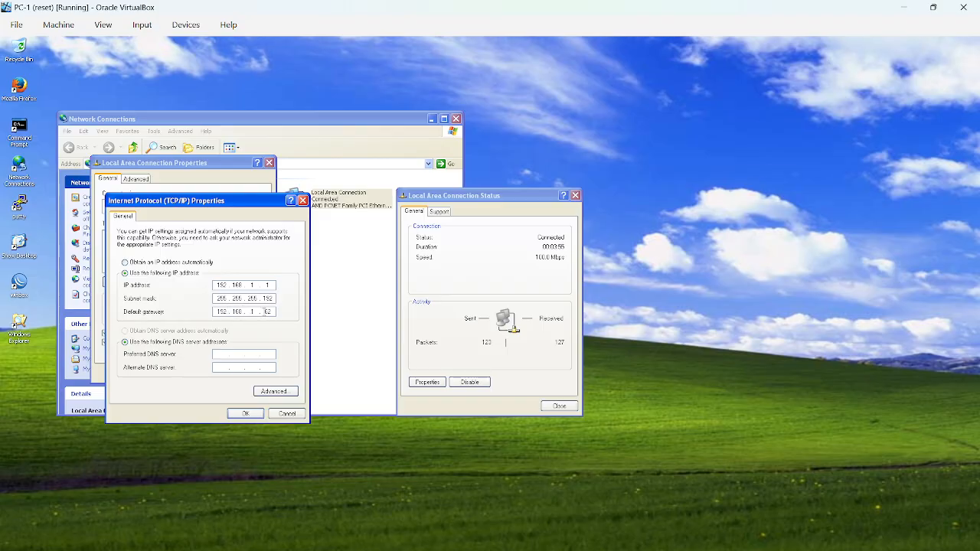
pyautogui.click(245, 412)
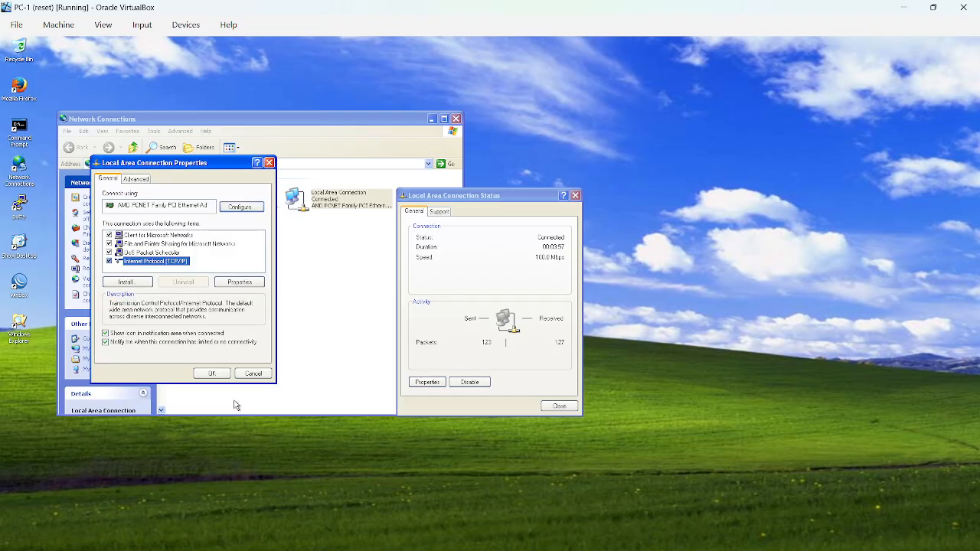
pyautogui.click(210, 375)
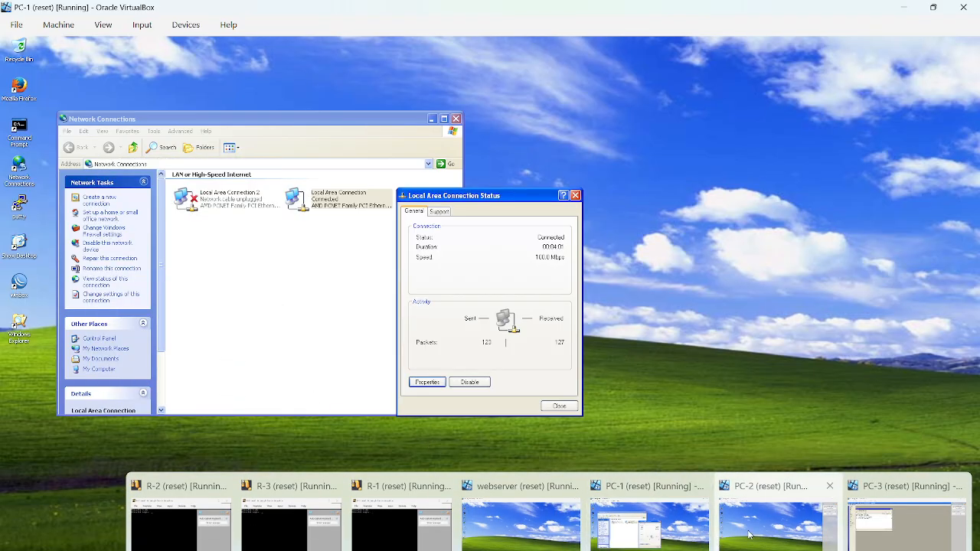
# Switch to PC-2 and check the IP address, subnet mask and default gateway in the Local Area Connection's TCP/IP properties.
pyautogui.click(751, 528)
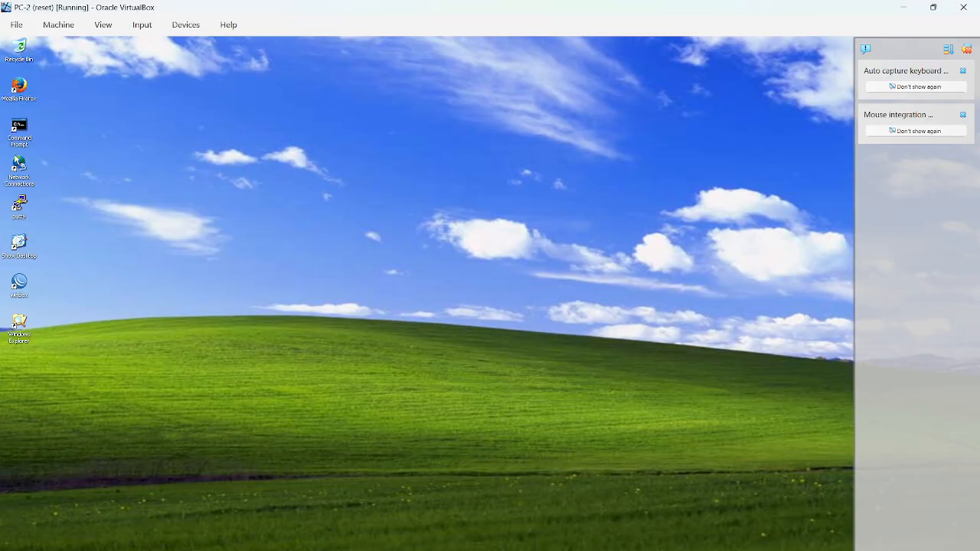
pyautogui.doubleClick(20, 164)
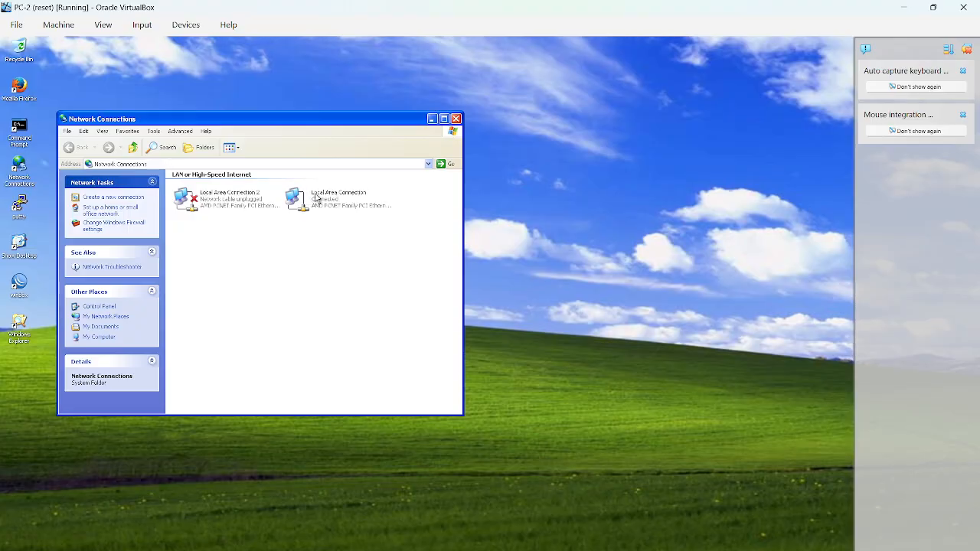
pyautogui.doubleClick(318, 197)
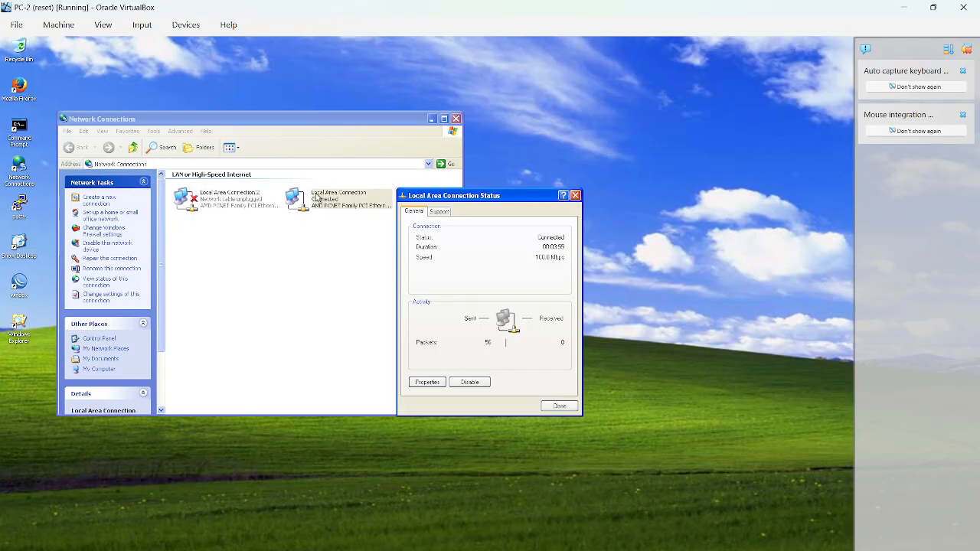
pyautogui.click(428, 383)
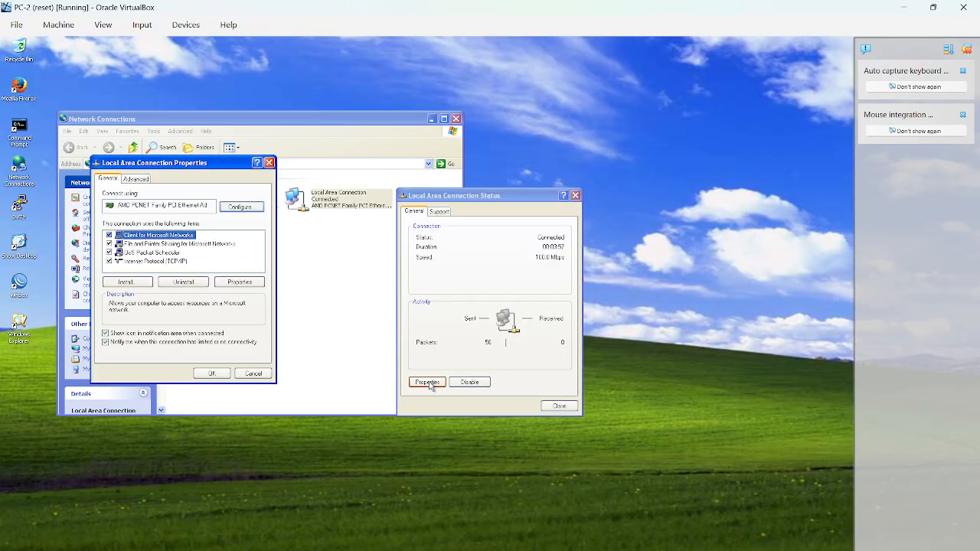
pyautogui.doubleClick(152, 261)
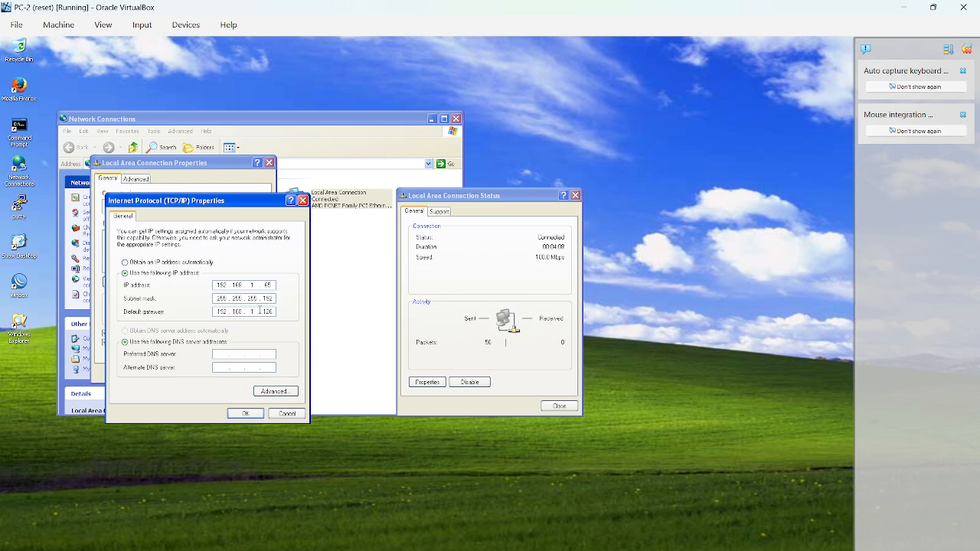
pyautogui.click(247, 416)
pyautogui.click(211, 374)
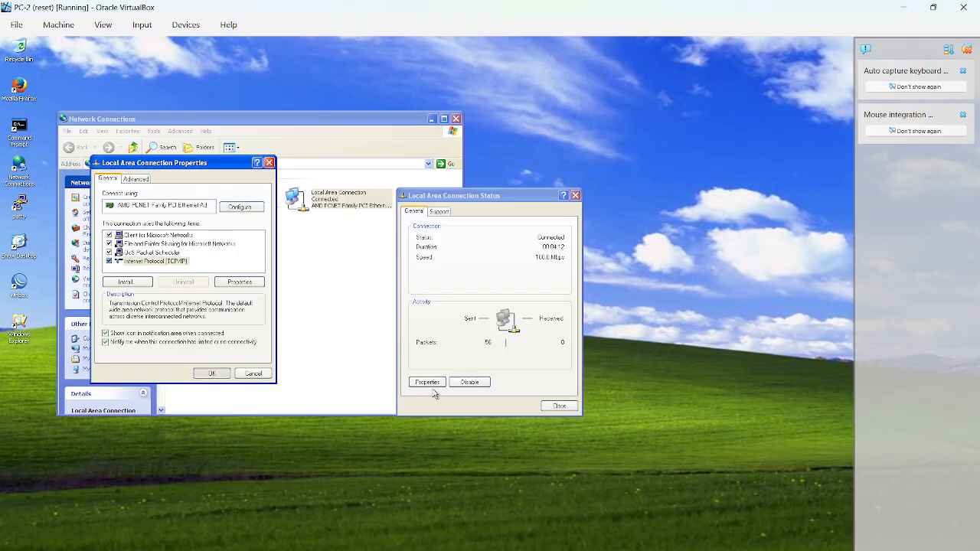
pyautogui.click(558, 406)
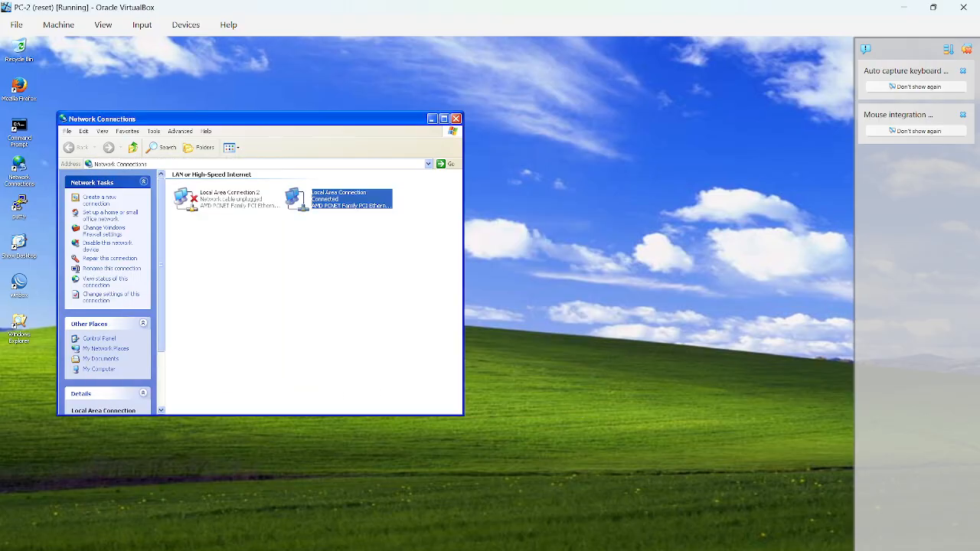
# Switch to the PC-3 virtual machine, dismiss the VirtualBox notifications and close the WinBox session.
pyautogui.moveTo(734, 550)
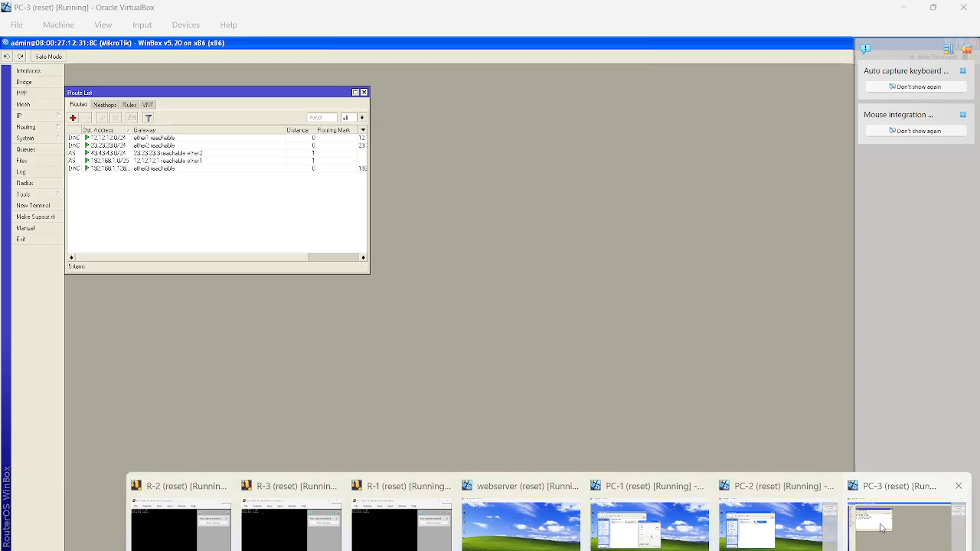
pyautogui.click(882, 525)
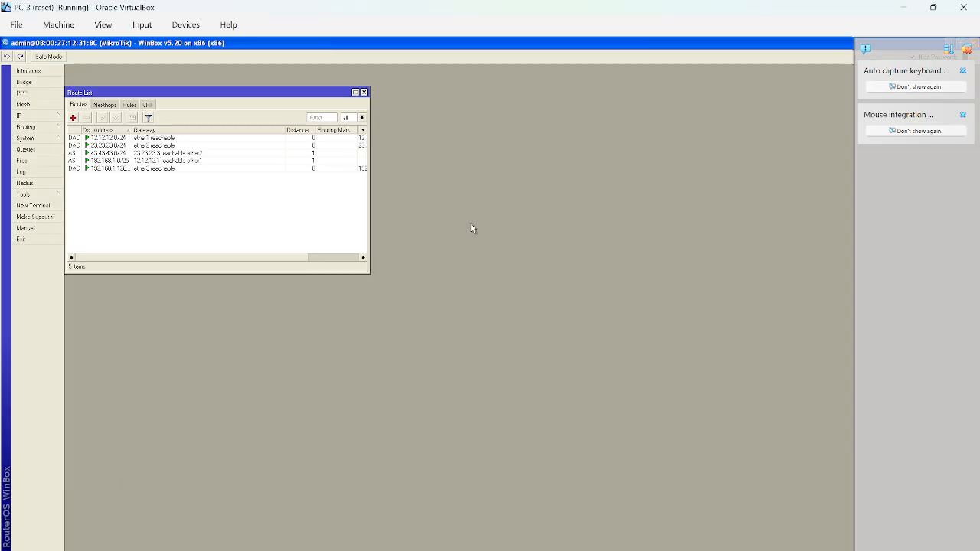
pyautogui.click(968, 49)
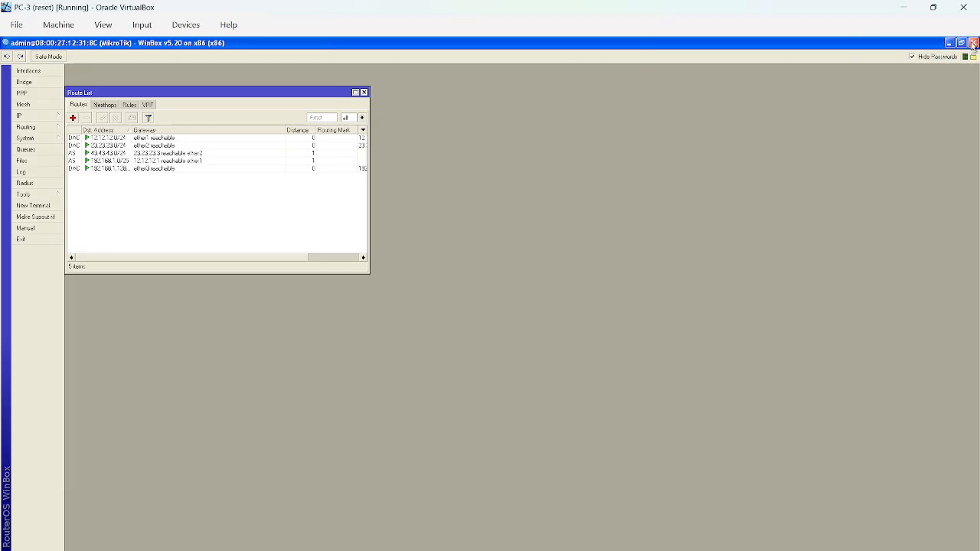
pyautogui.click(973, 42)
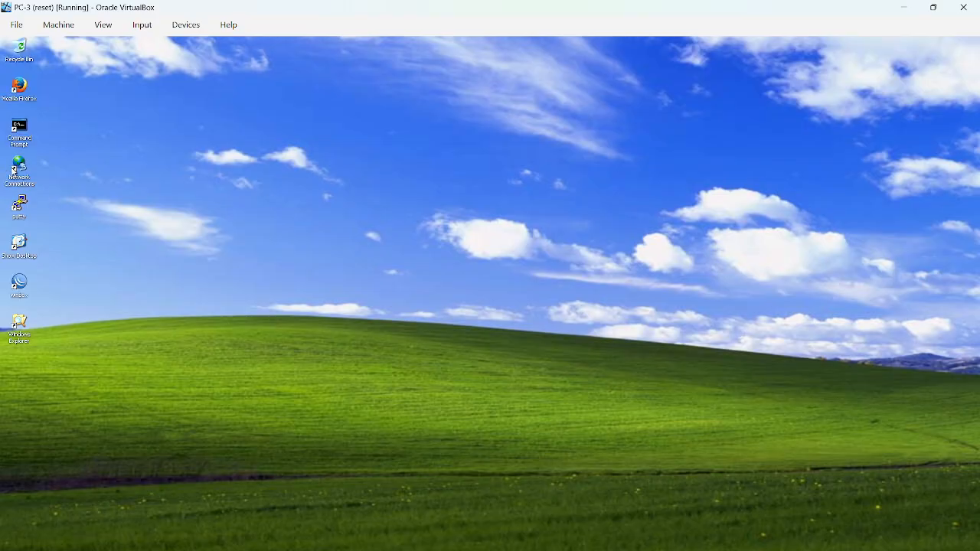
# Check the IP address, subnet mask and default gateway in PC-3's Local Area Connection TCP/IP properties, and close the network windows.
pyautogui.doubleClick(17, 169)
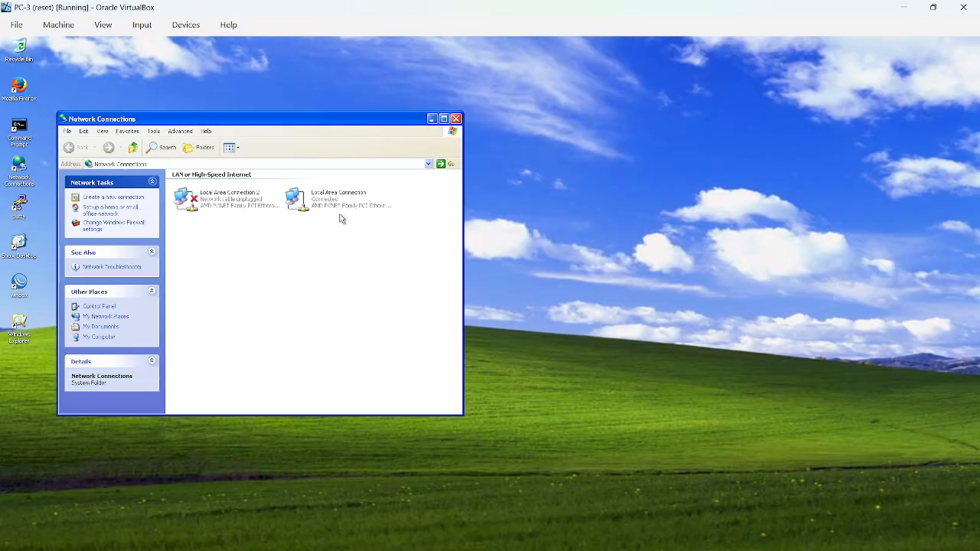
pyautogui.doubleClick(355, 208)
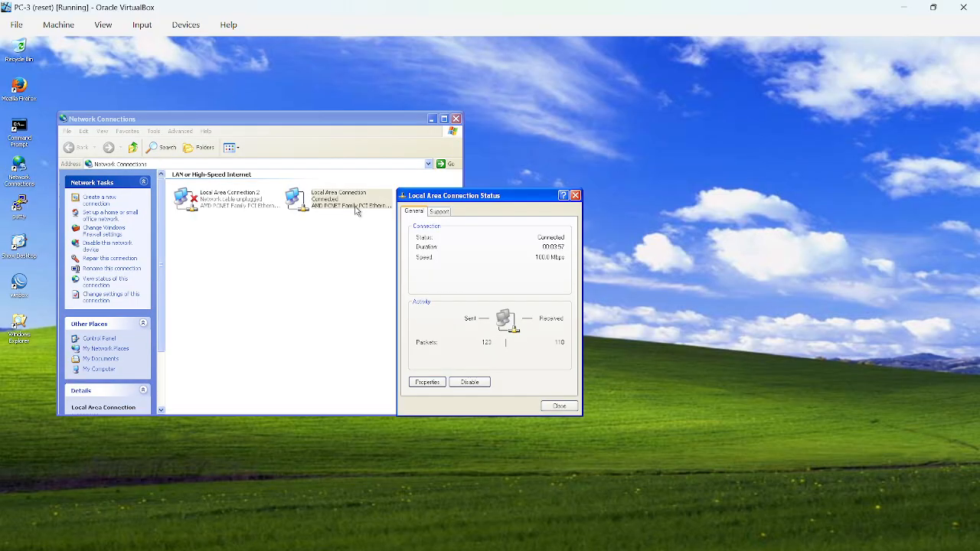
pyautogui.click(441, 383)
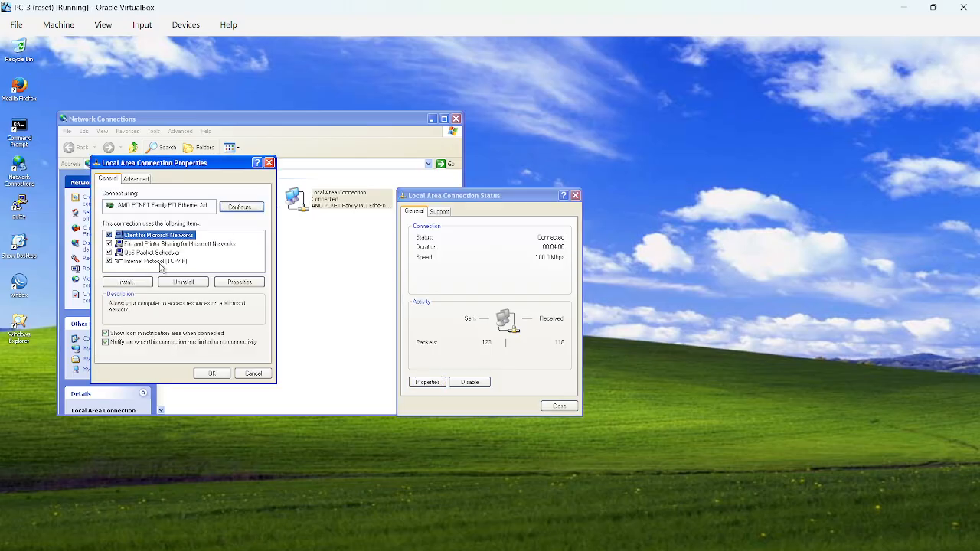
pyautogui.doubleClick(160, 261)
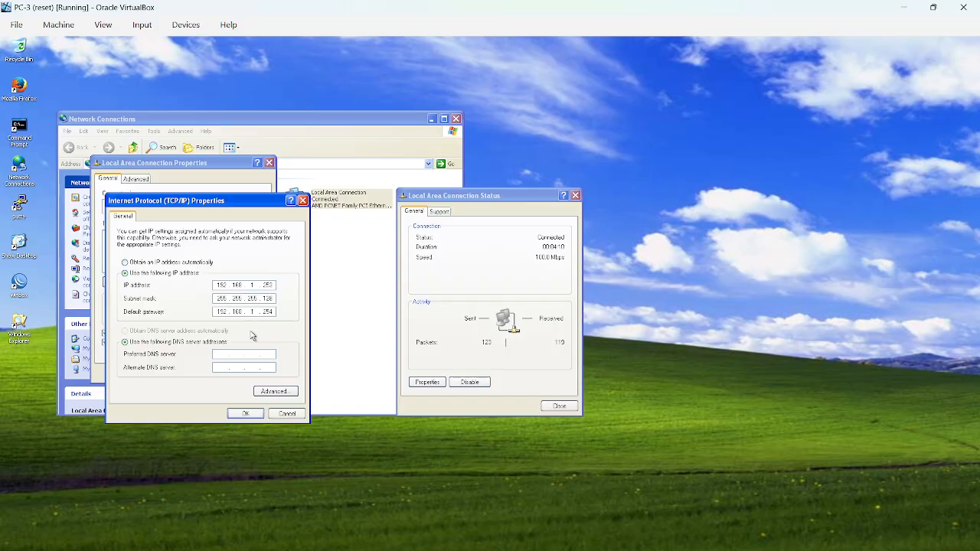
pyautogui.click(245, 413)
pyautogui.click(212, 372)
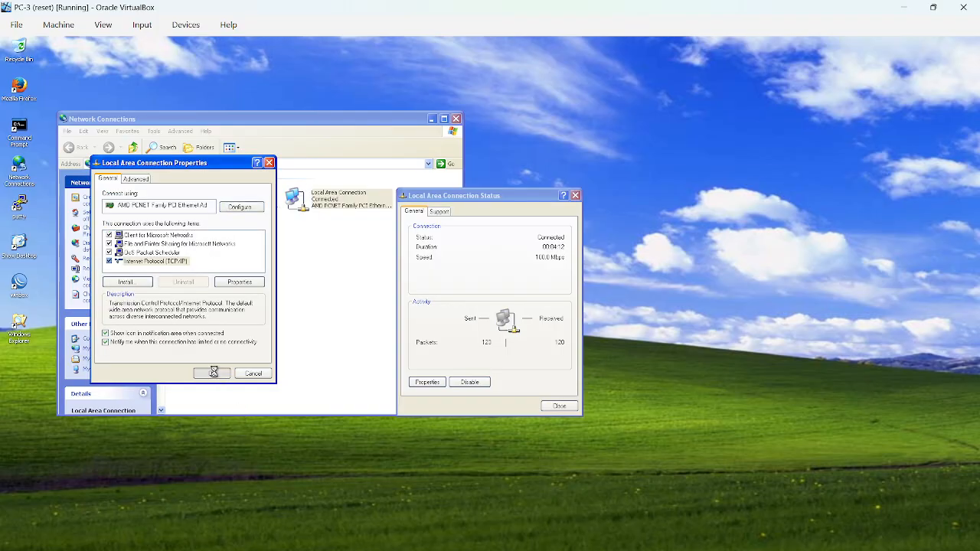
pyautogui.click(559, 405)
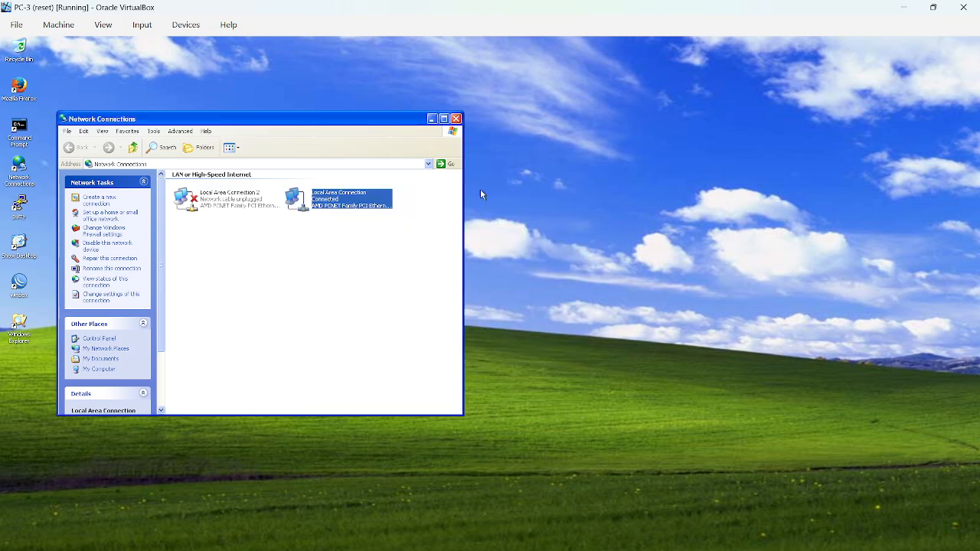
pyautogui.click(456, 119)
# Switch to the webserver, check the IP address, subnet mask and default gateway in its Local Area Connection TCP/IP properties, and close the network windows.
pyautogui.click(521, 513)
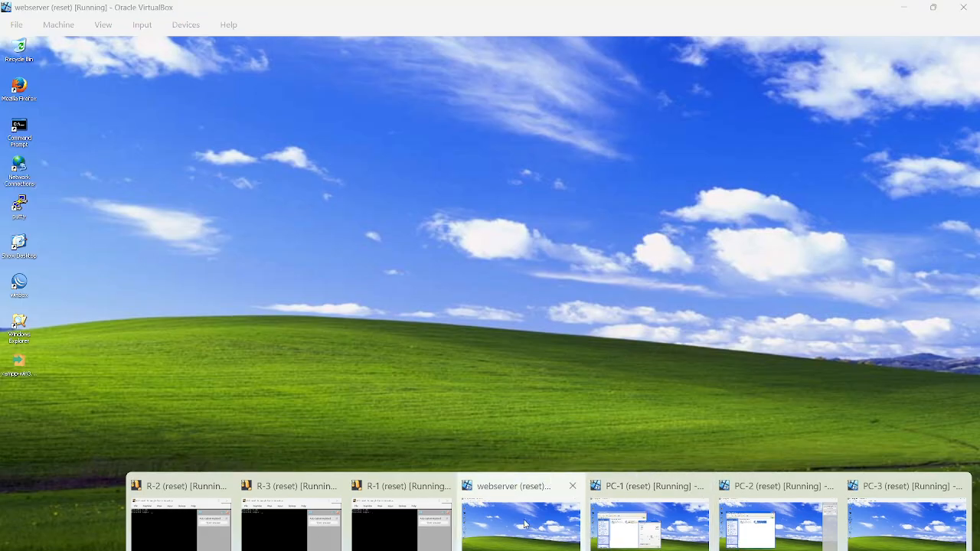
pyautogui.doubleClick(23, 168)
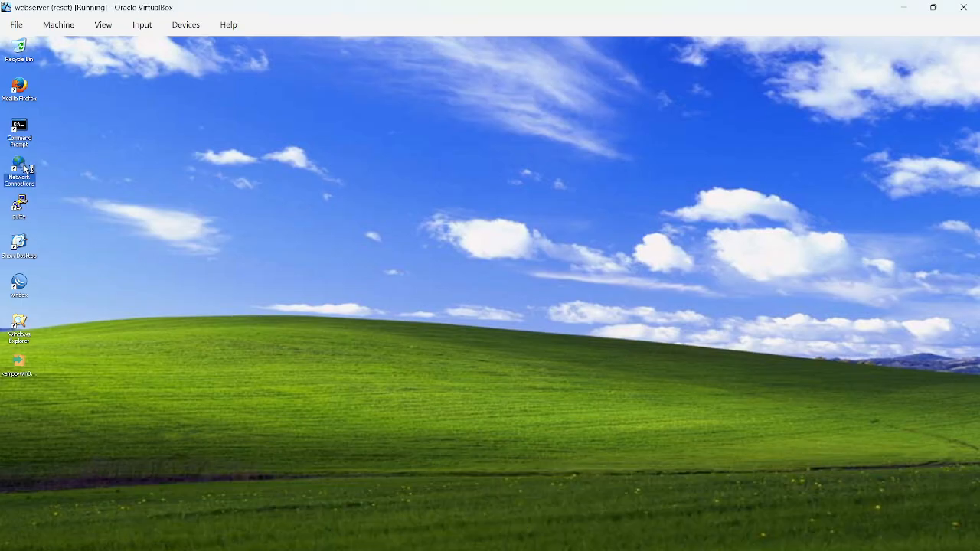
pyautogui.doubleClick(326, 210)
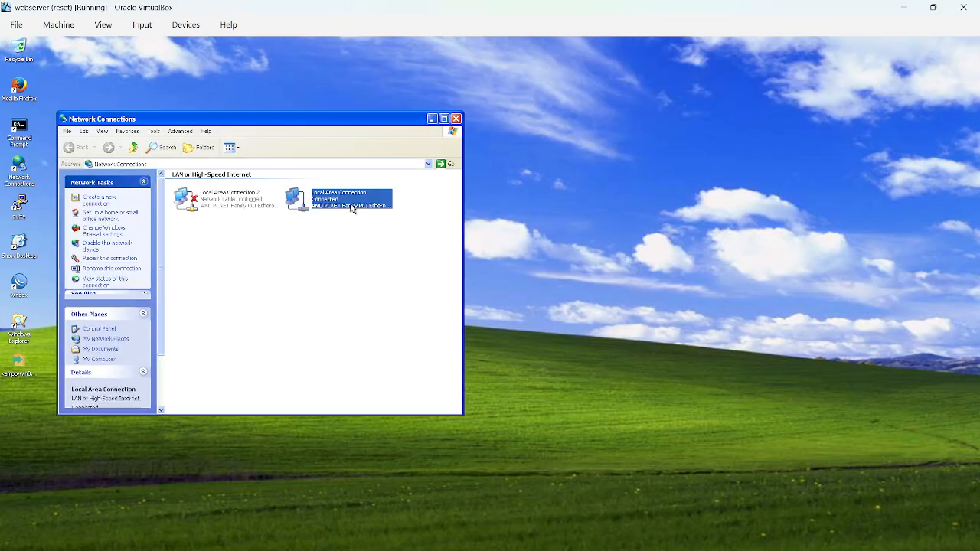
pyautogui.click(427, 382)
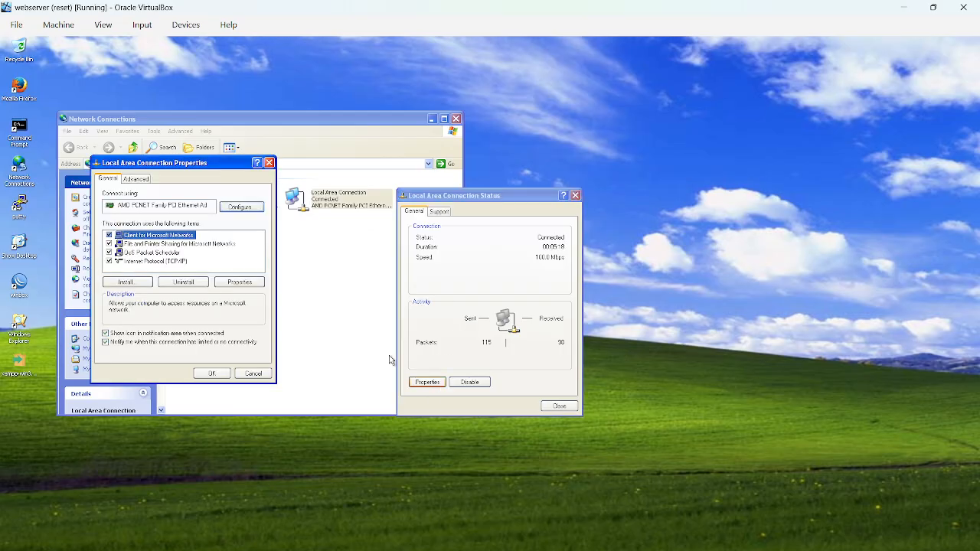
pyautogui.doubleClick(175, 262)
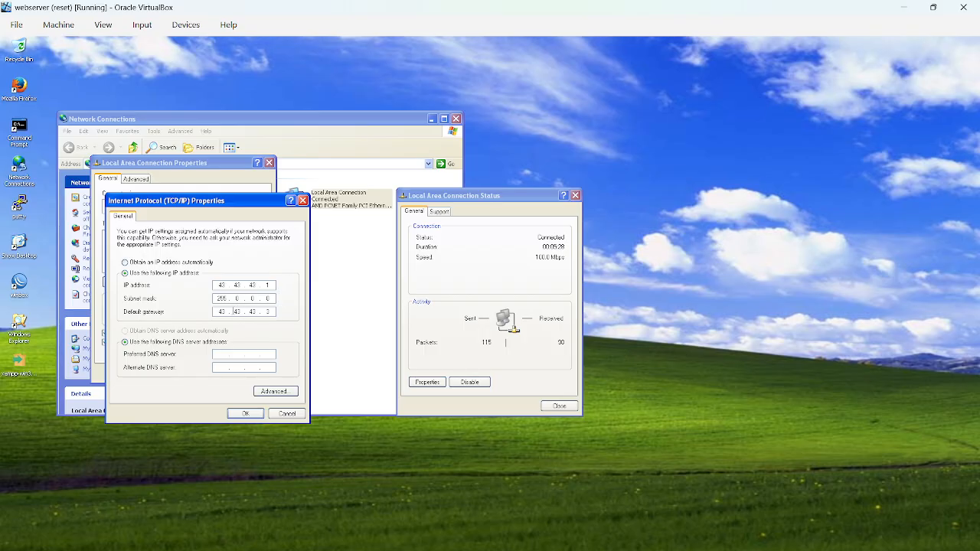
pyautogui.click(245, 413)
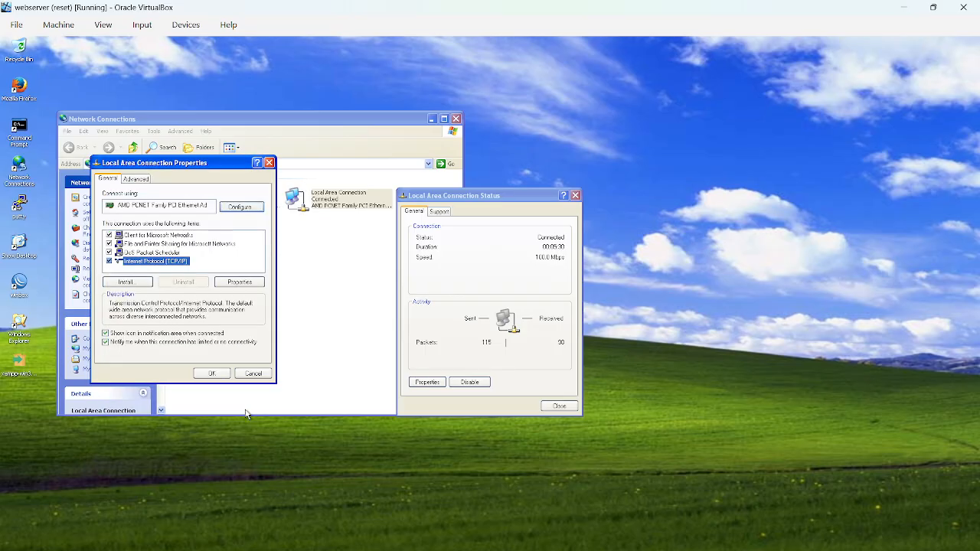
pyautogui.click(210, 374)
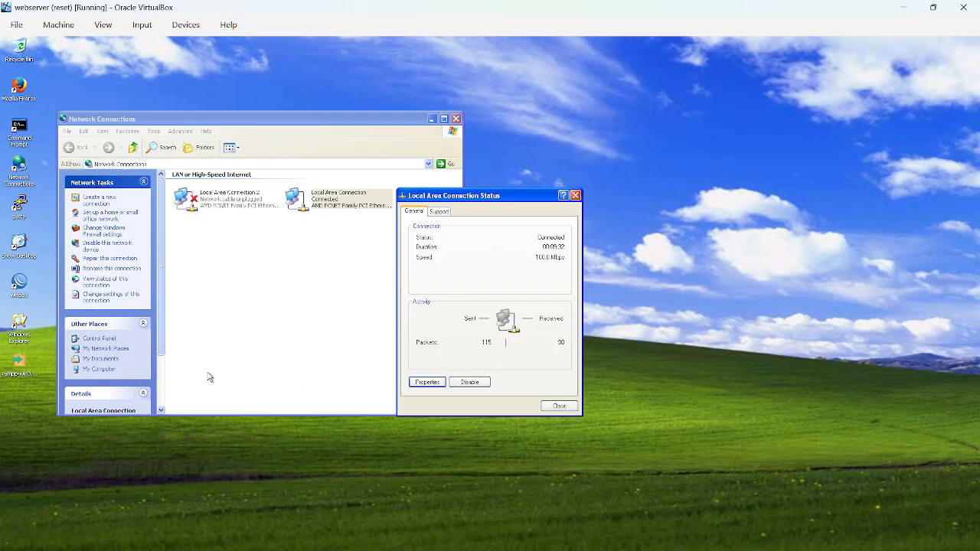
pyautogui.click(558, 405)
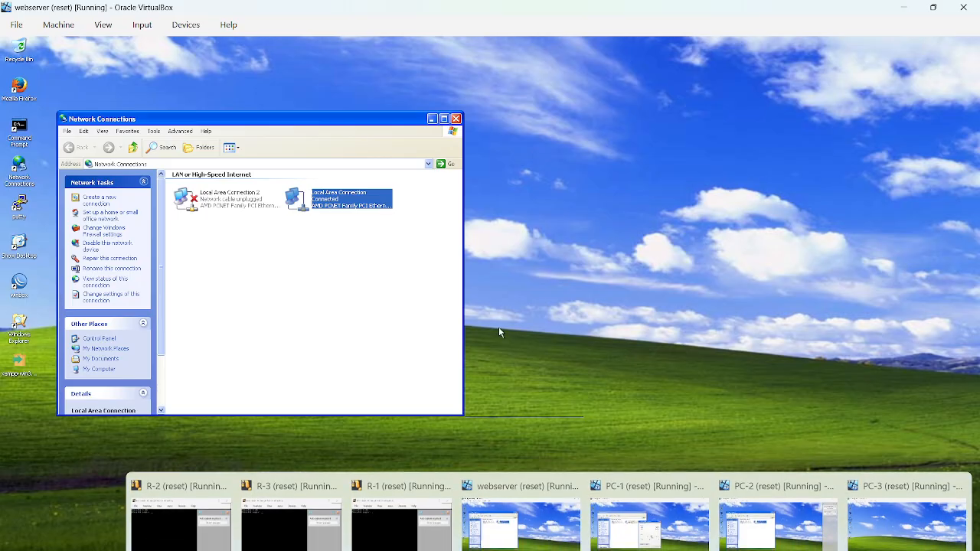
pyautogui.click(456, 120)
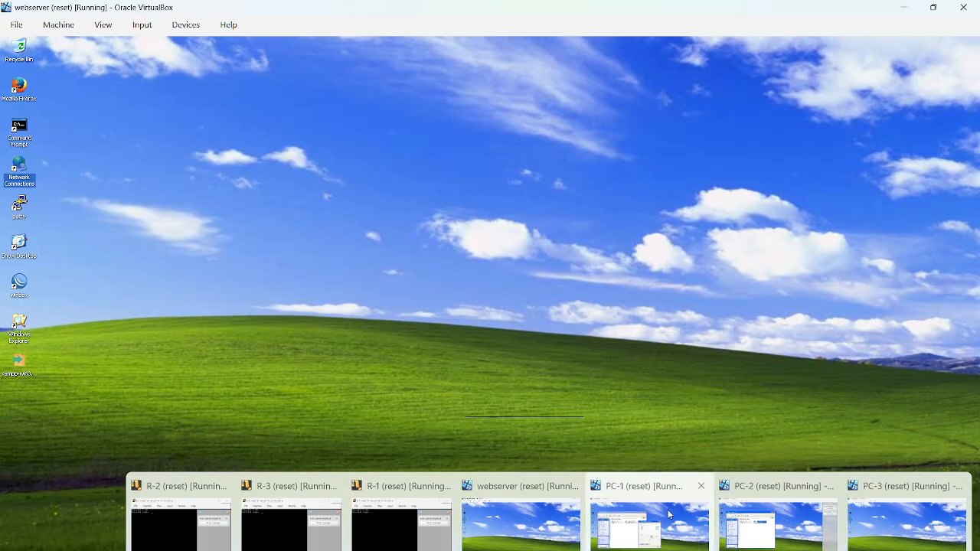
# Close the remaining Local Area Connection Status and Network Connections windows on PC-1 and PC-2.
pyautogui.click(671, 515)
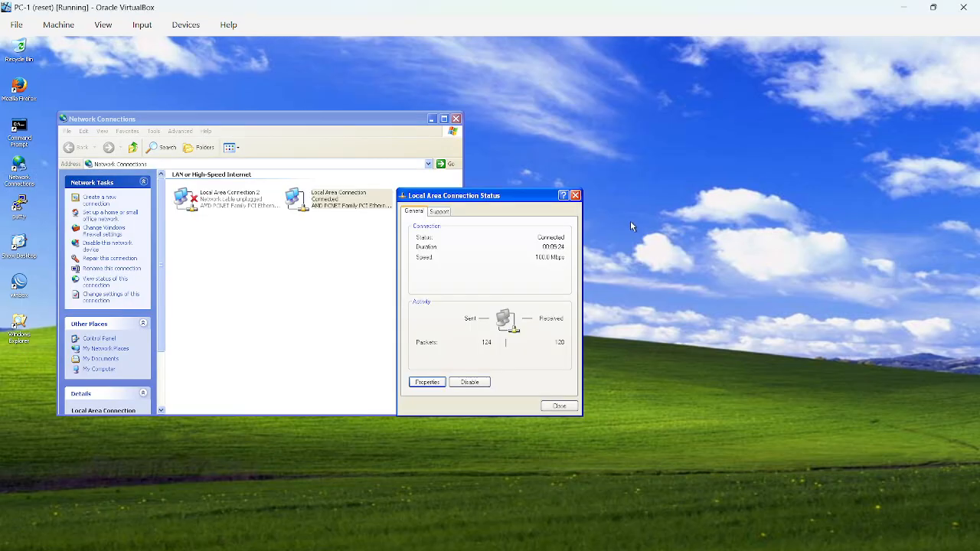
pyautogui.click(575, 195)
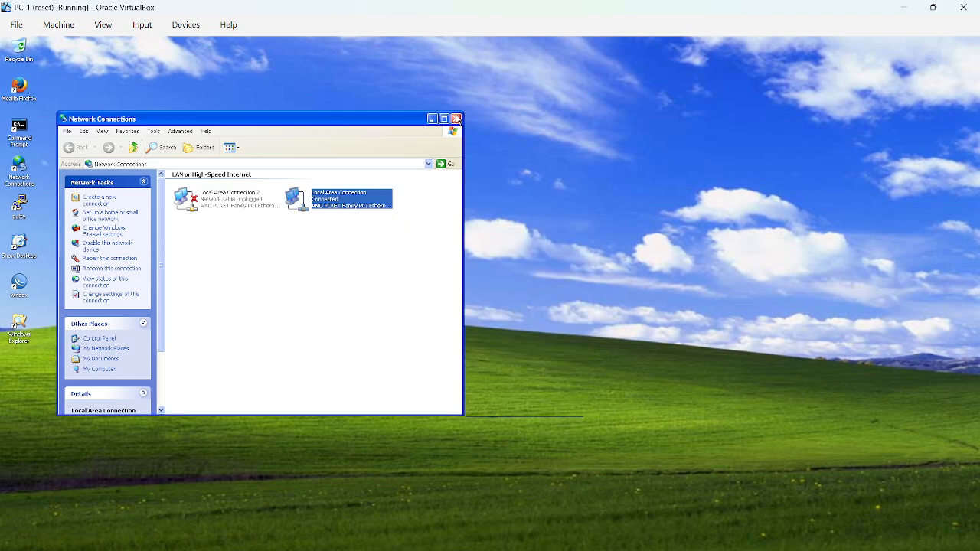
pyautogui.click(456, 120)
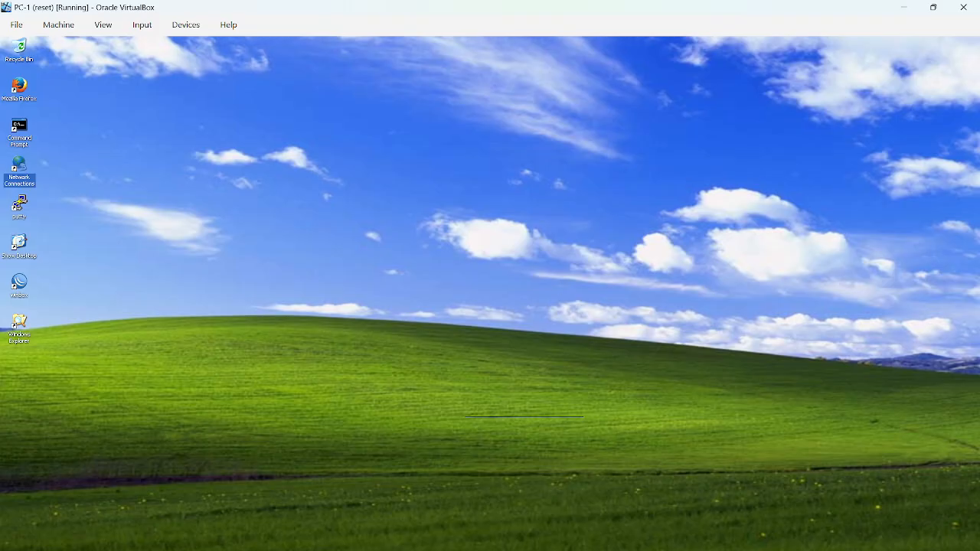
pyautogui.click(779, 526)
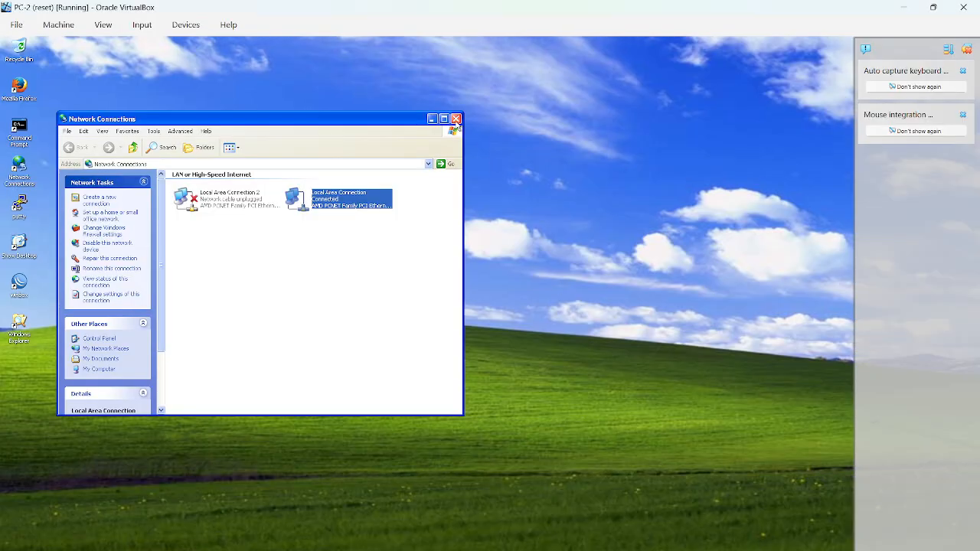
pyautogui.click(455, 120)
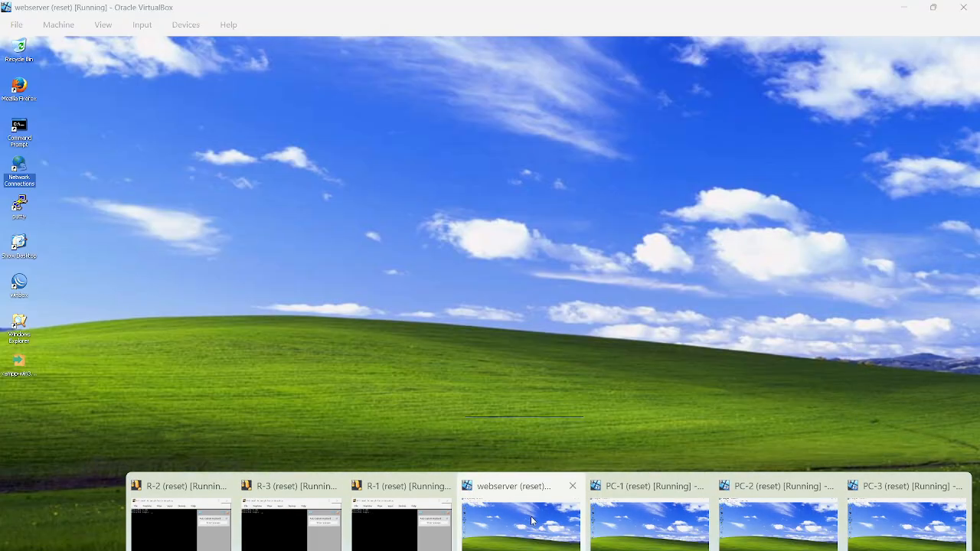
# Switch to the webserver virtual machine and look over its device options, including Shared Clipboard and Drag and Drop.
pyautogui.click(531, 517)
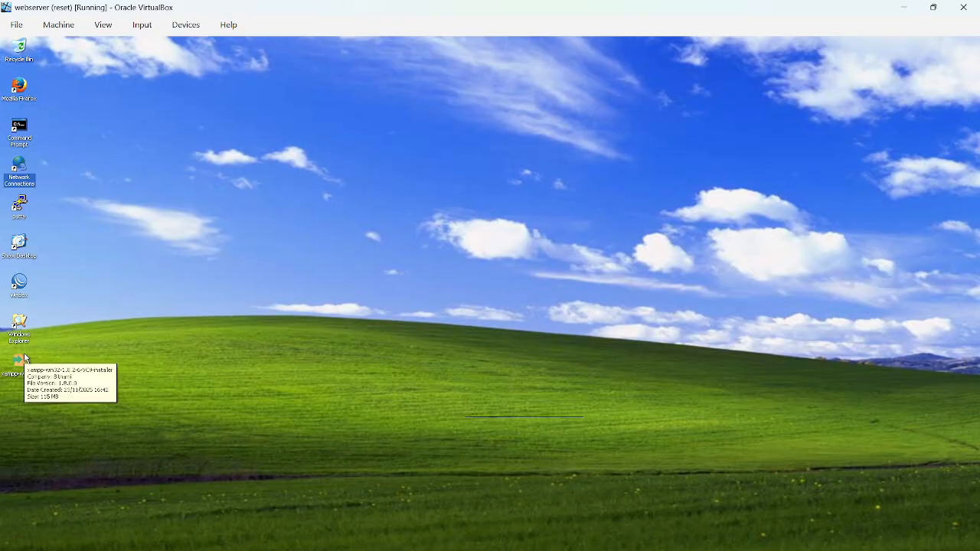
pyautogui.click(185, 23)
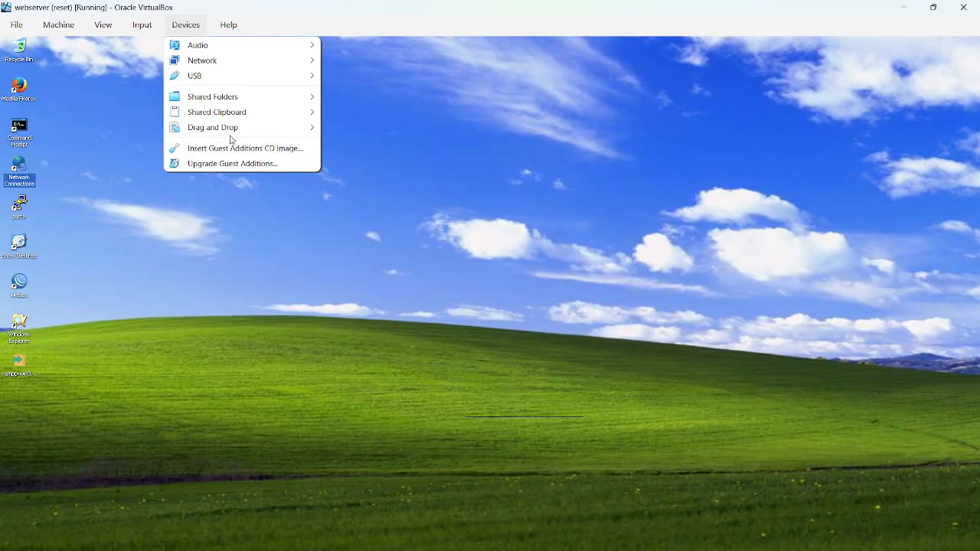
pyautogui.moveTo(234, 132)
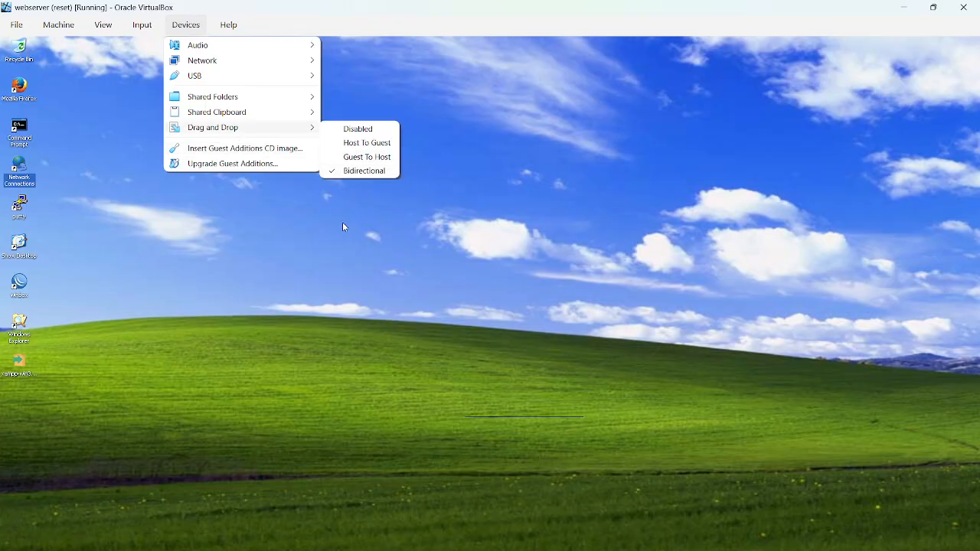
pyautogui.click(188, 23)
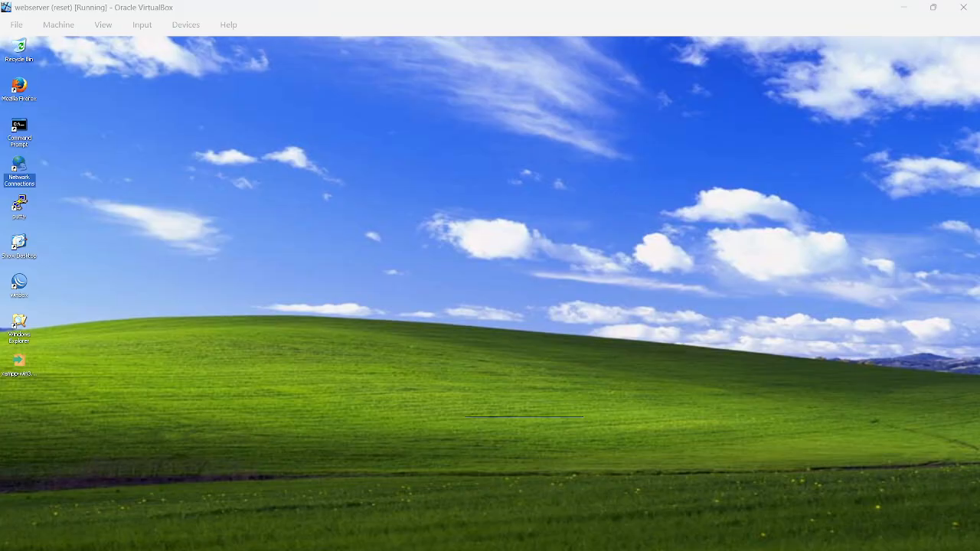
# View the xampp-win32-1.8.2-6-VC9-installer.exe file in the host computer's Downloads folder and close the file window.
pyautogui.press('super+e')
pyautogui.click(46, 325)
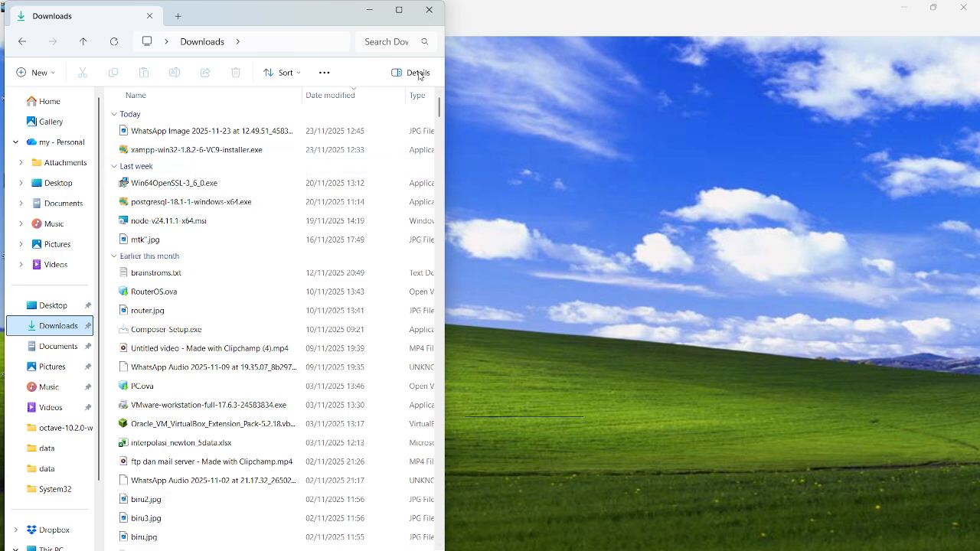
pyautogui.click(432, 12)
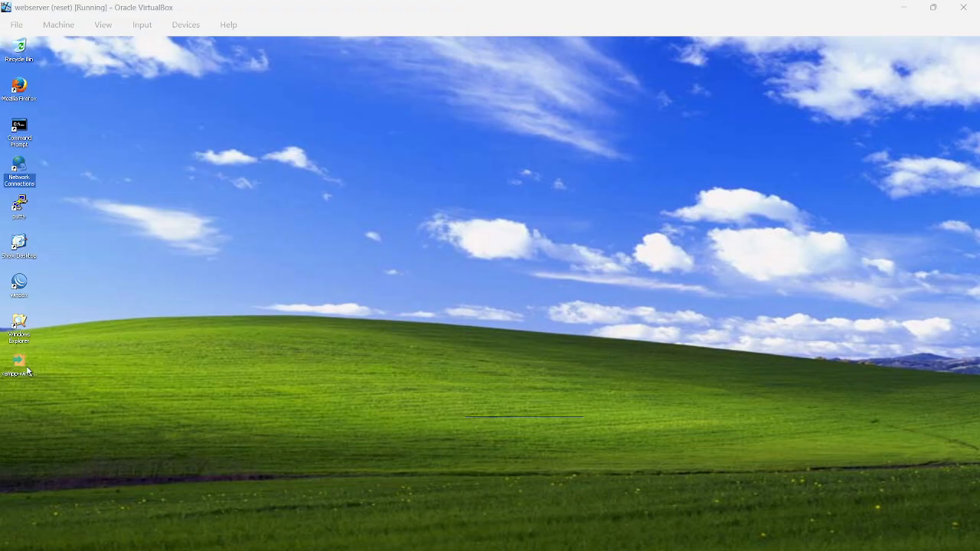
# Run the XAMPP setup, exclude Perl, Webalizer, Fake Sendmail, Mercury Mail Server, Tomcat, FileZilla FTP Server and MySQL, and abort the installation.
pyautogui.click(30, 370)
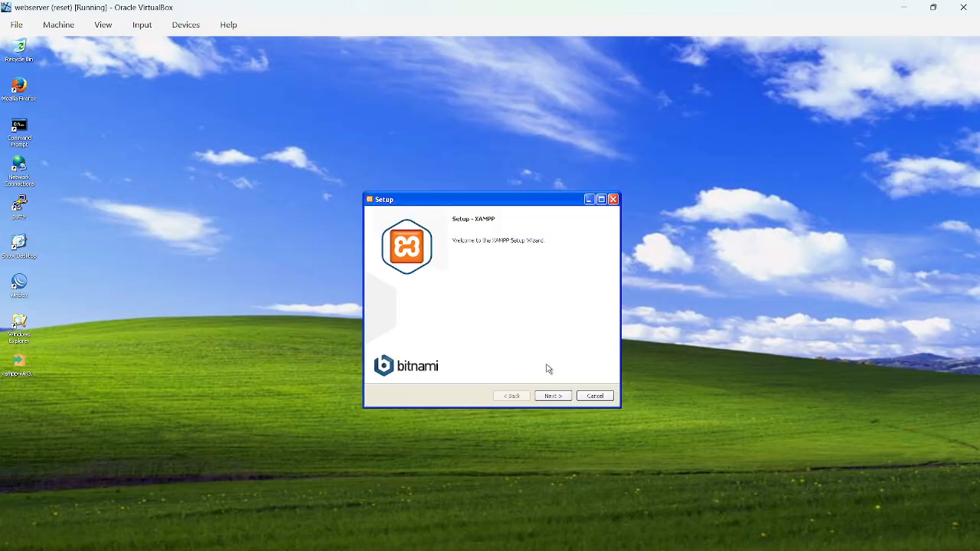
pyautogui.click(553, 396)
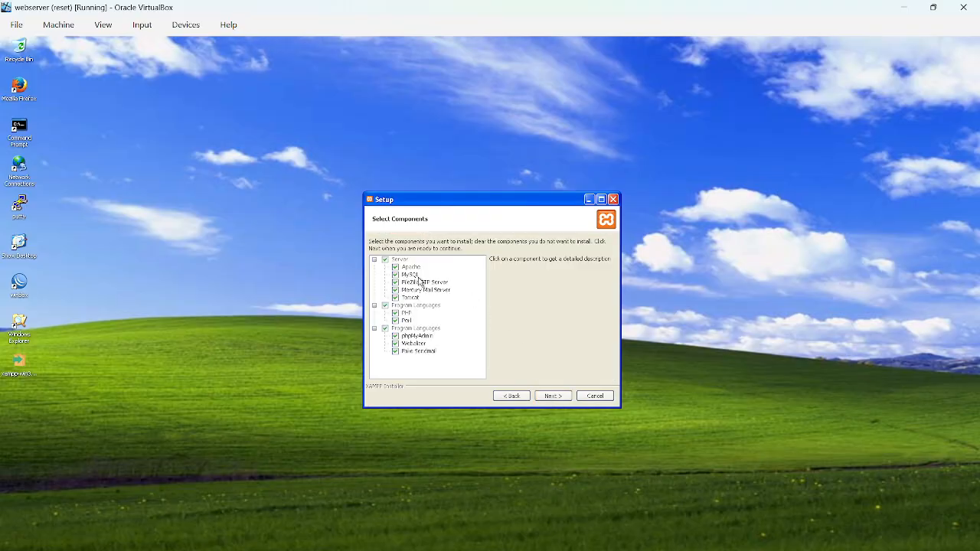
pyautogui.click(407, 321)
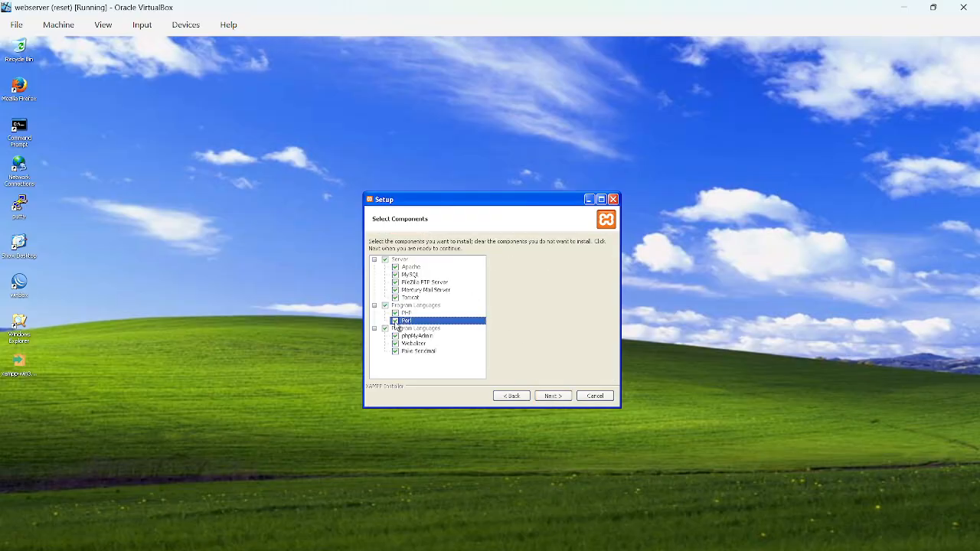
pyautogui.click(395, 344)
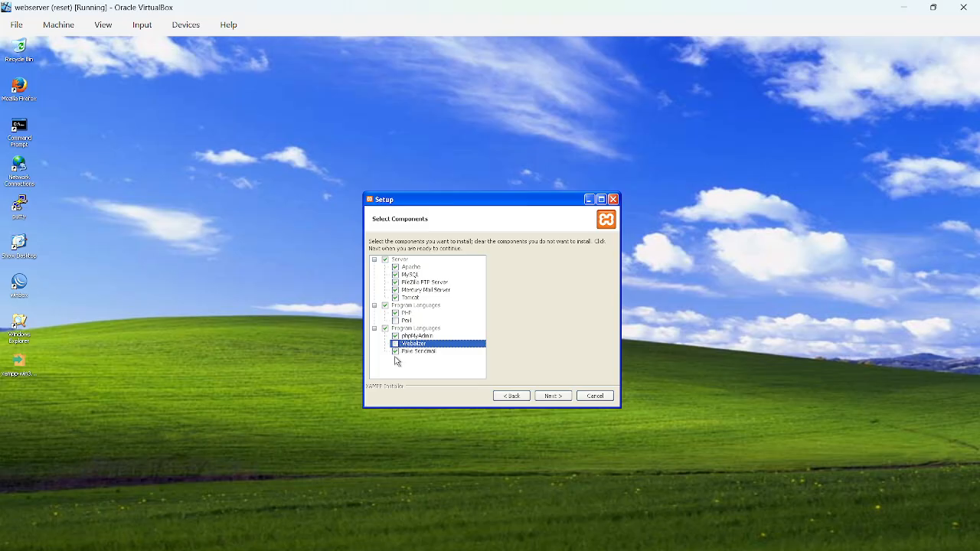
pyautogui.click(395, 352)
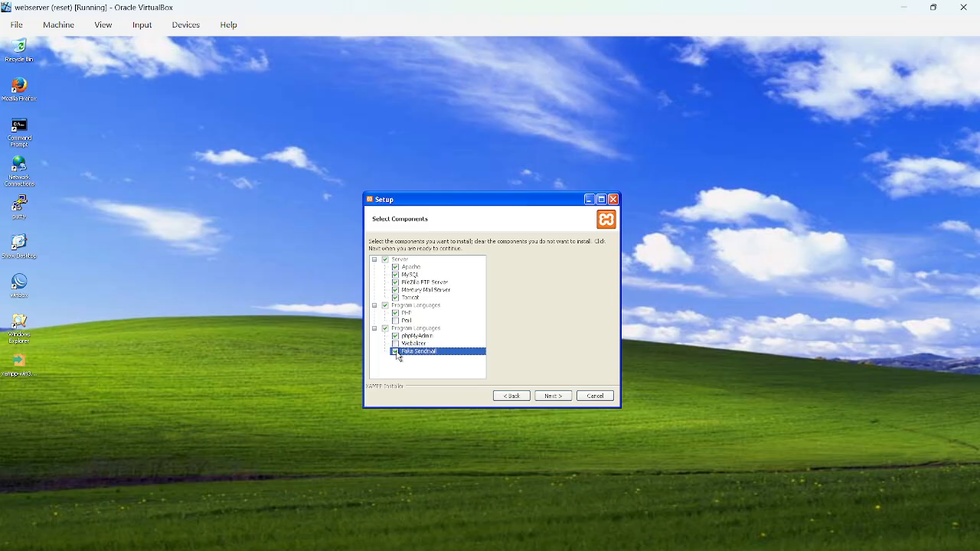
pyautogui.click(396, 291)
pyautogui.click(396, 298)
pyautogui.click(396, 282)
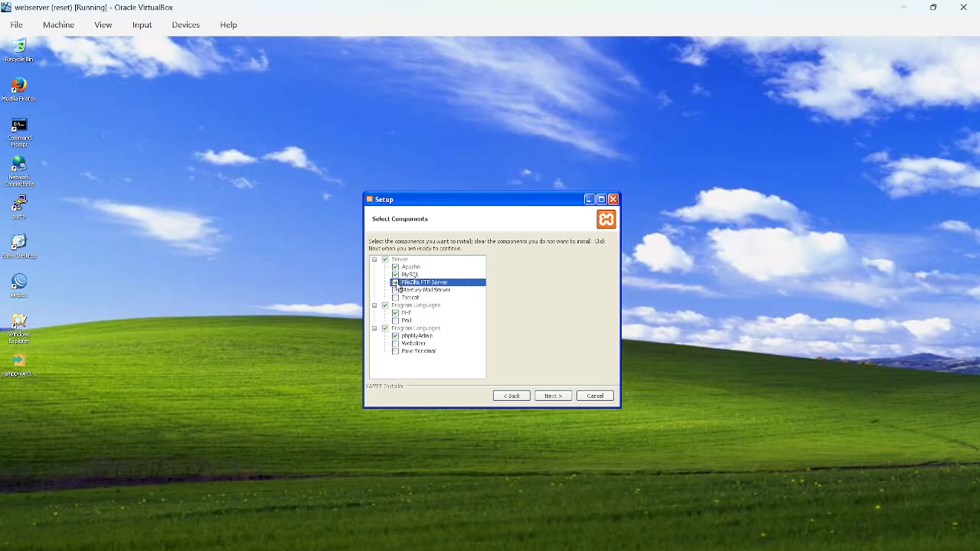
pyautogui.click(398, 276)
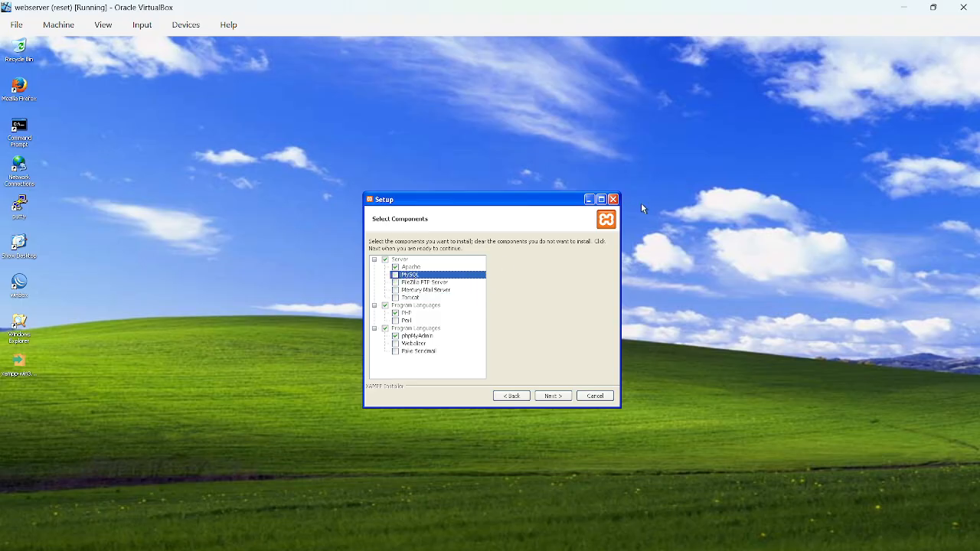
pyautogui.click(613, 202)
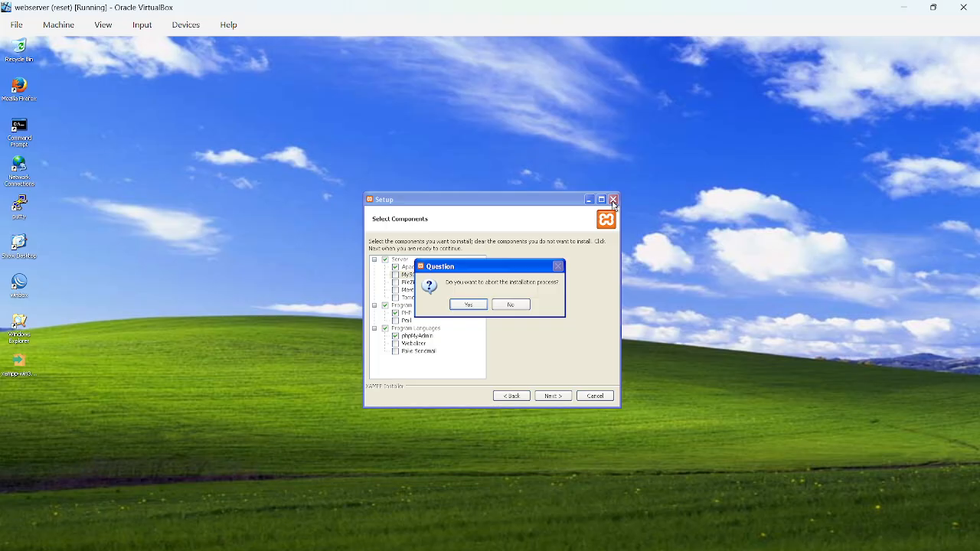
pyautogui.click(469, 304)
# Browse to the C:\xampp\htdocs folder on the webserver in Windows Explorer.
pyautogui.doubleClick(23, 327)
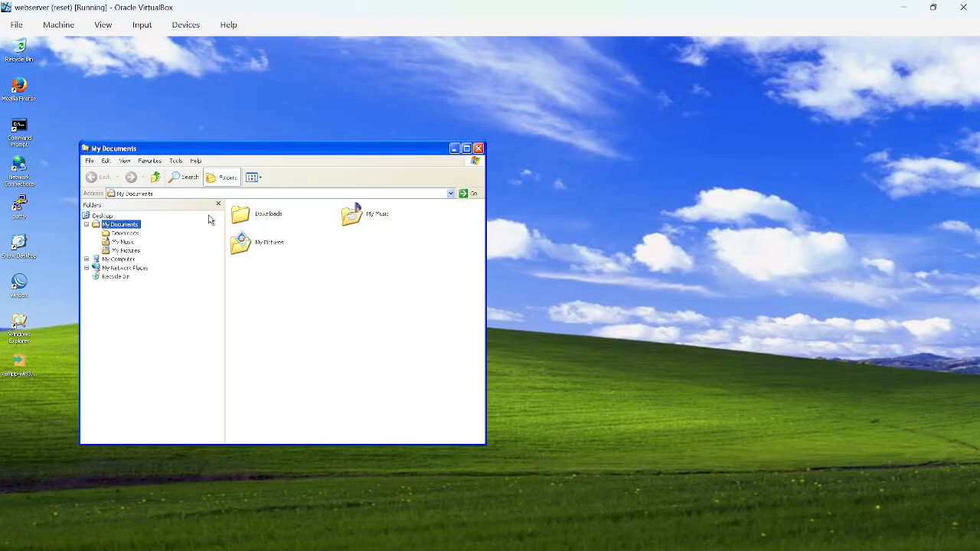
pyautogui.click(110, 260)
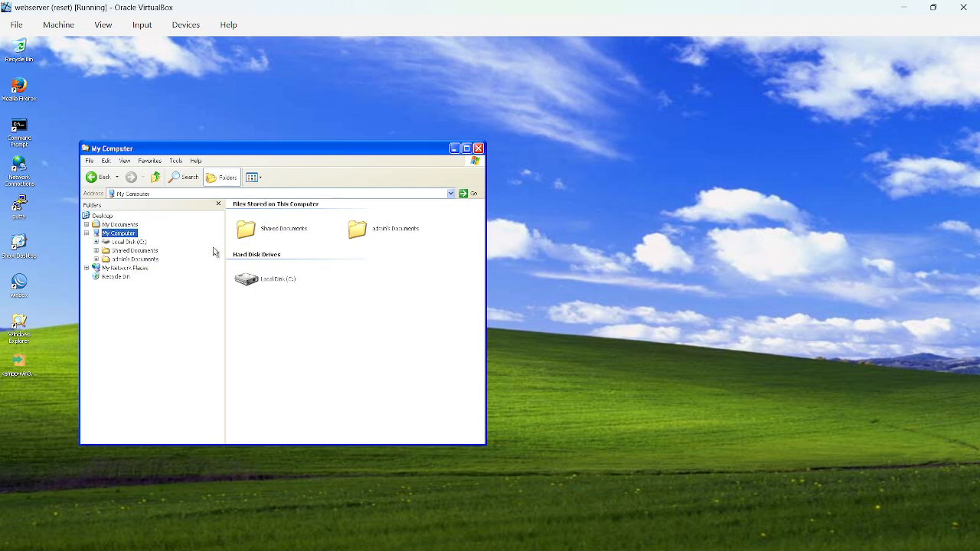
pyautogui.doubleClick(277, 279)
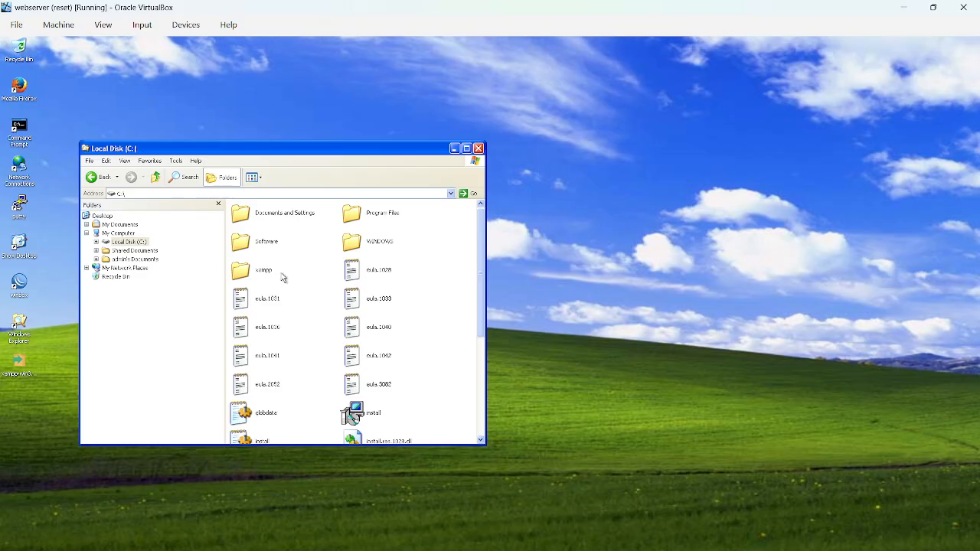
pyautogui.doubleClick(264, 272)
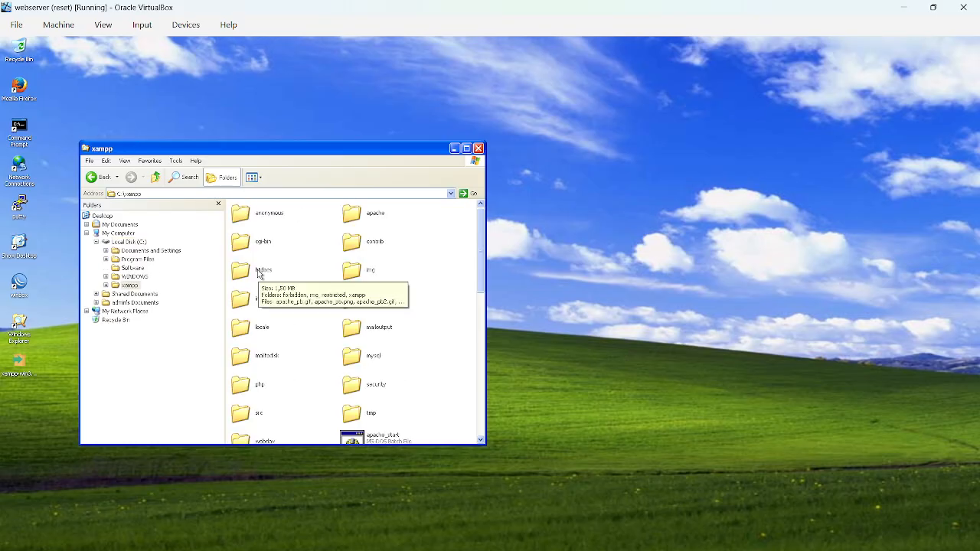
pyautogui.doubleClick(259, 271)
# Open the index HTML file from the htdocs folder in Notepad for editing.
pyautogui.scroll(-5, 354, 387)
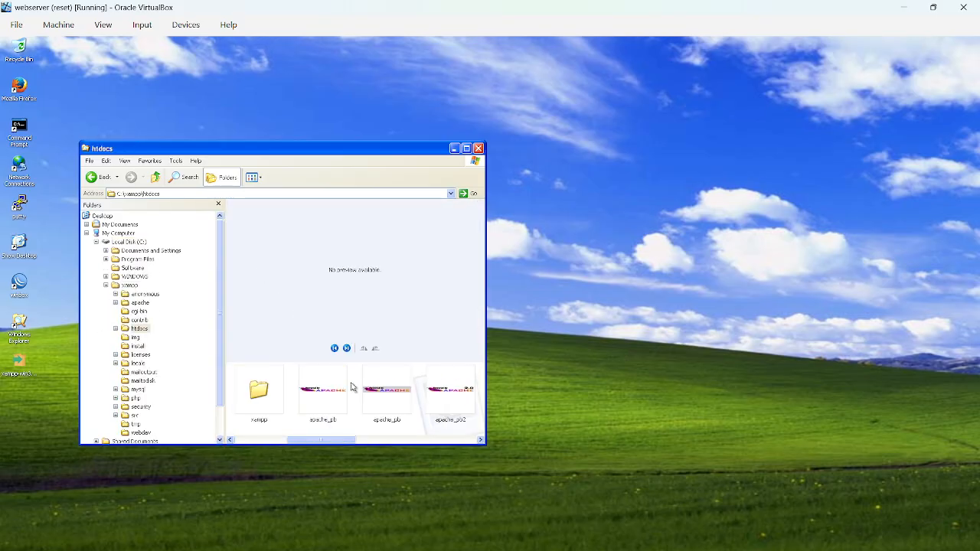
pyautogui.click(390, 391)
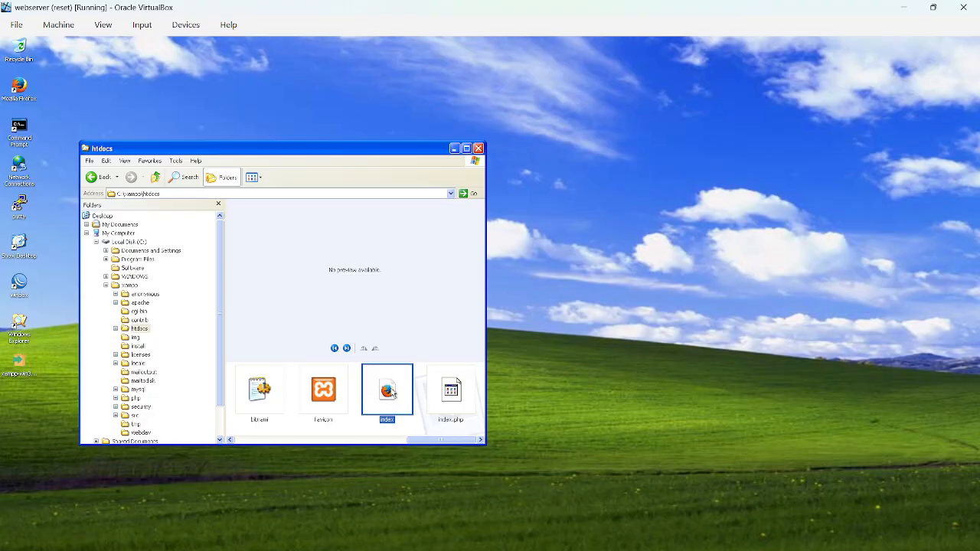
pyautogui.rightClick(391, 389)
pyautogui.click(420, 401)
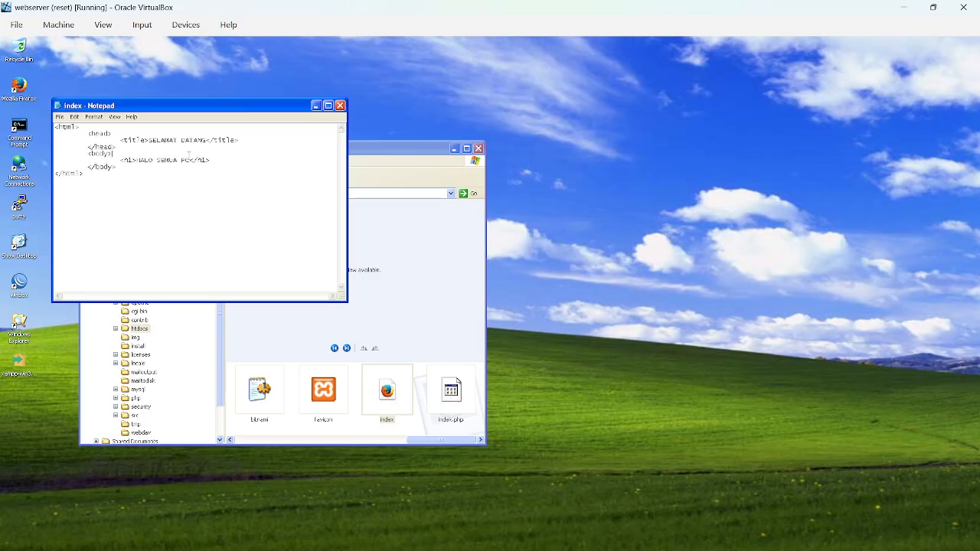
# Change the index page's h1 heading to "halo,Ini dari webserver", save the file and close Notepad.
pyautogui.press('BackSpace')
pyautogui.press('BackSpace')
pyautogui.press('BackSpace')
pyautogui.press('BackSpace')
pyautogui.press('BackSpace')
pyautogui.press('BackSpace')
pyautogui.press('BackSpace')
pyautogui.press('BackSpace')
pyautogui.press('BackSpace')
pyautogui.press('BackSpace')
pyautogui.write('i')
pyautogui.write('ni dari w')
pyautogui.write('ebser')
pyautogui.write('ver')
pyautogui.write('halo,')
pyautogui.click(61, 117)
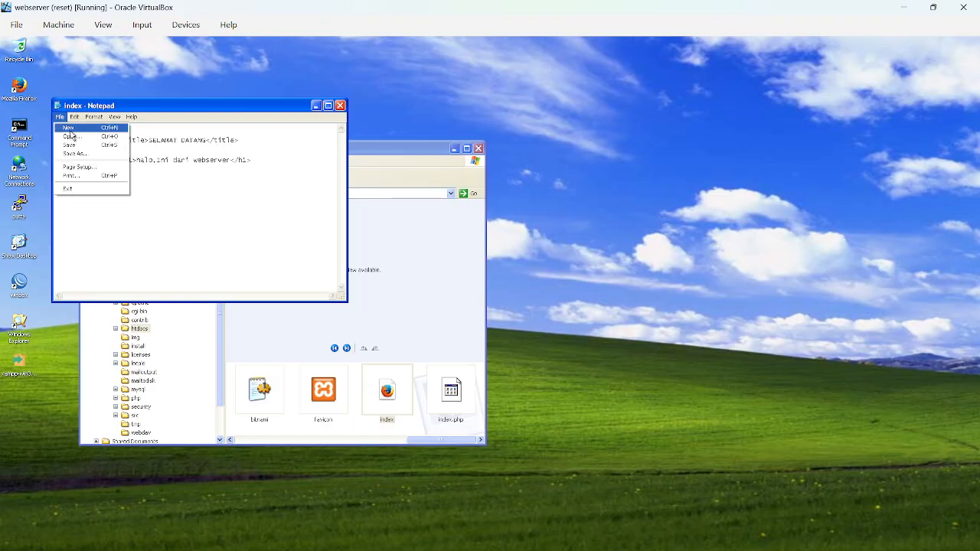
pyautogui.click(73, 145)
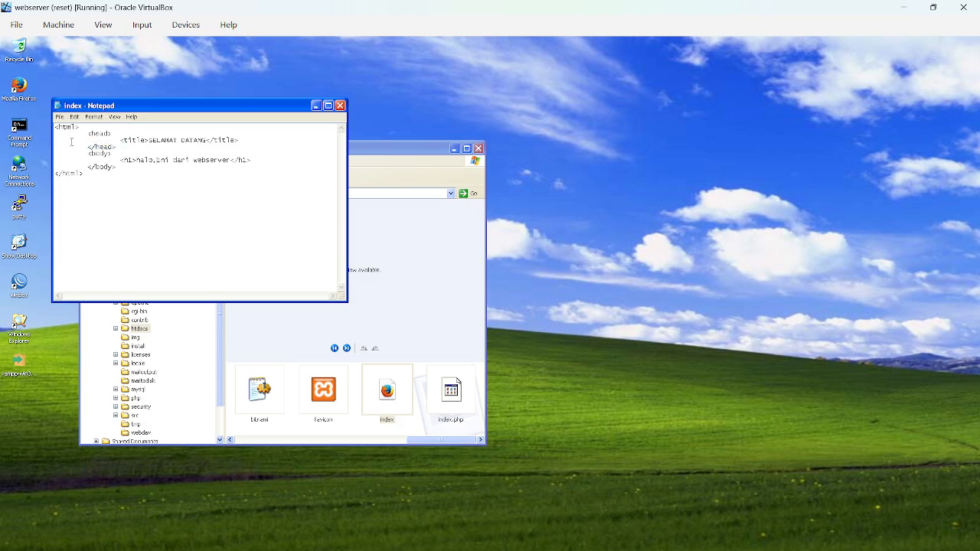
pyautogui.click(340, 105)
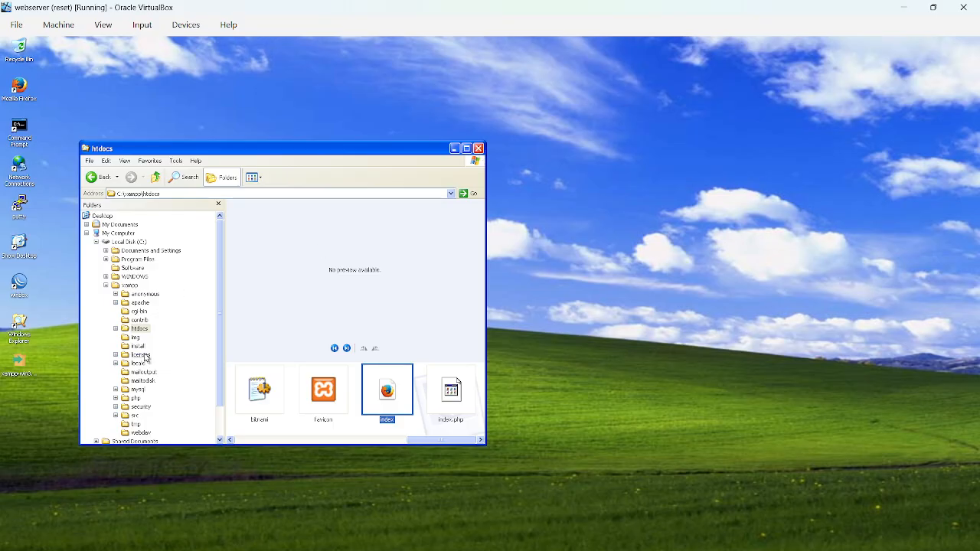
# Launch xampp-control from the C:\xampp folder, start the Apache module, and minimize the Explorer and control panel windows.
pyautogui.click(95, 177)
pyautogui.scroll(-10, 271, 357)
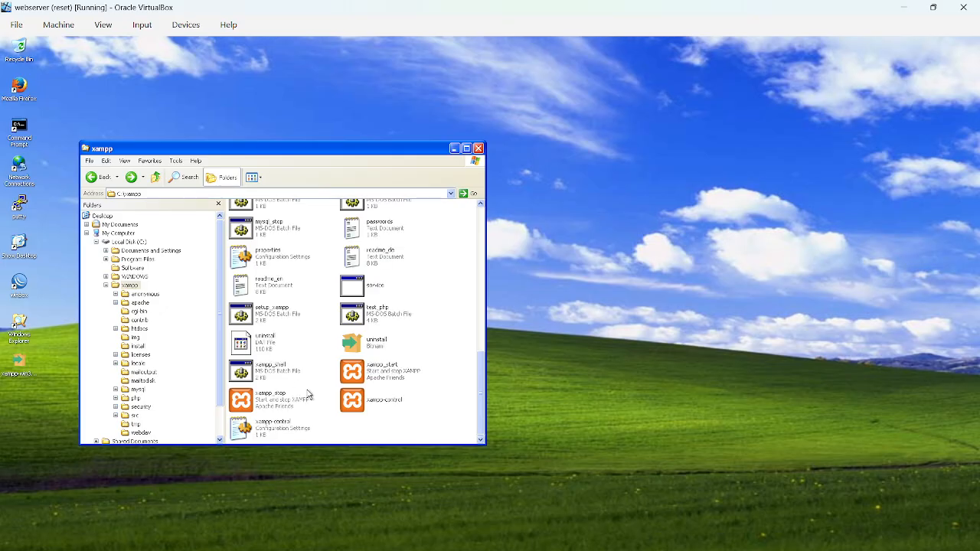
pyautogui.doubleClick(398, 404)
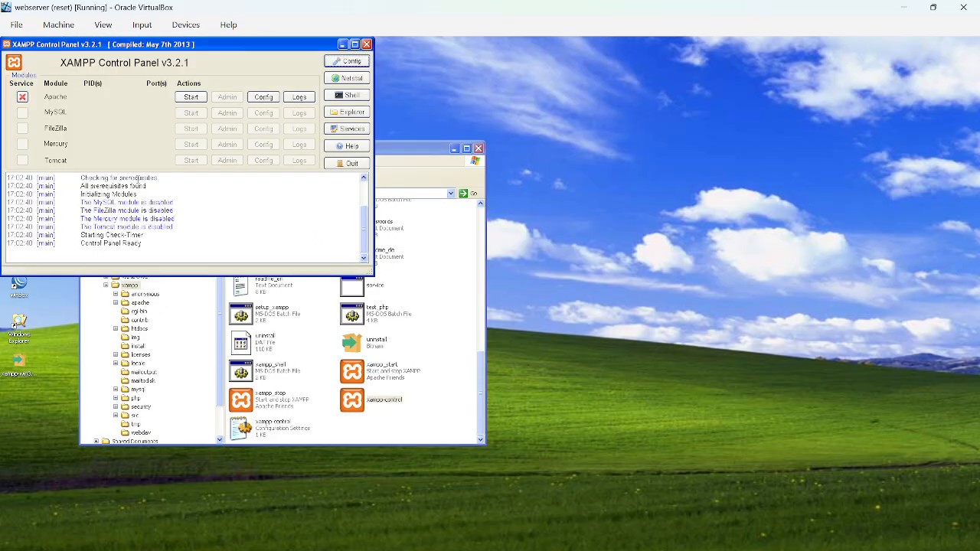
pyautogui.click(457, 149)
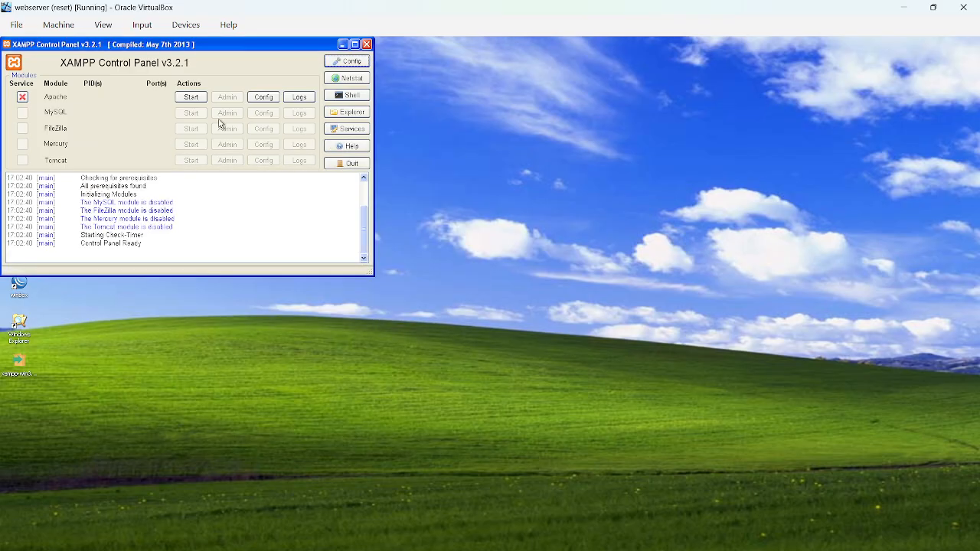
pyautogui.click(198, 98)
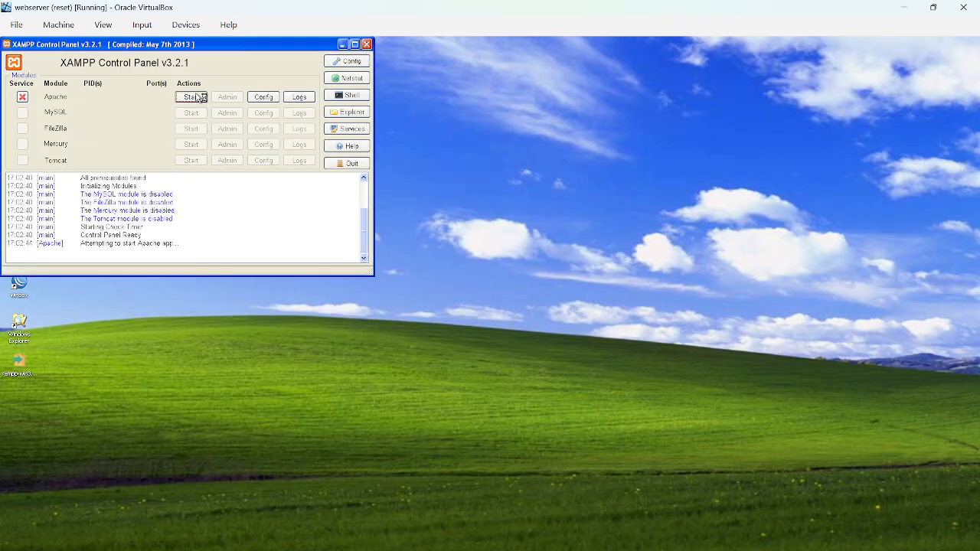
pyautogui.click(343, 44)
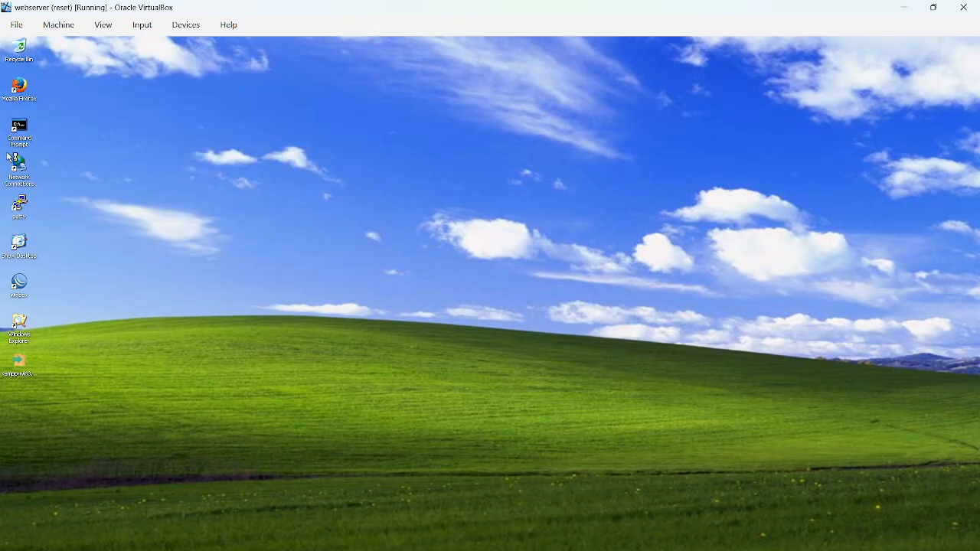
# Load 43.43.43.1/index.html in a maximized Firefox window on the webserver, then minimize the browser.
pyautogui.click(25, 90)
pyautogui.doubleClick(24, 90)
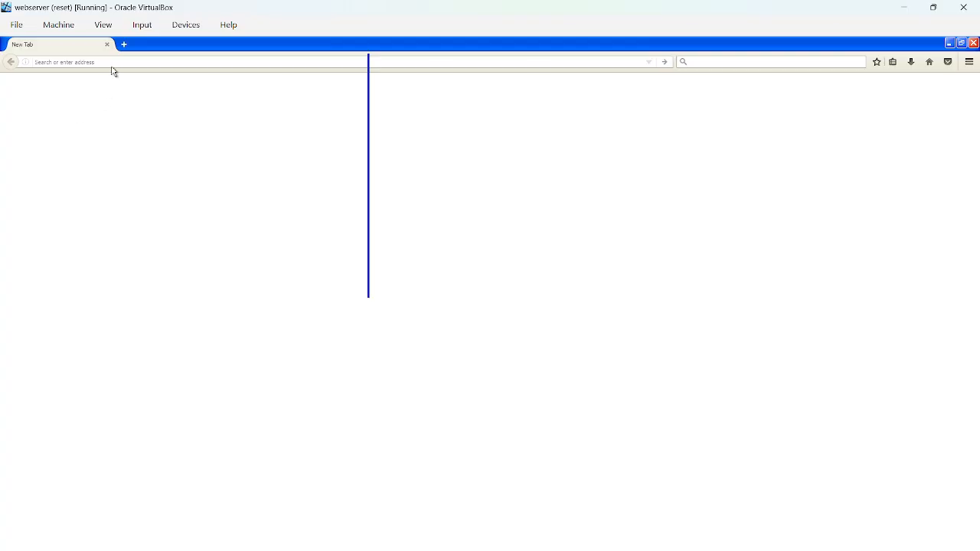
pyautogui.write('343.43.43.1/index.html')
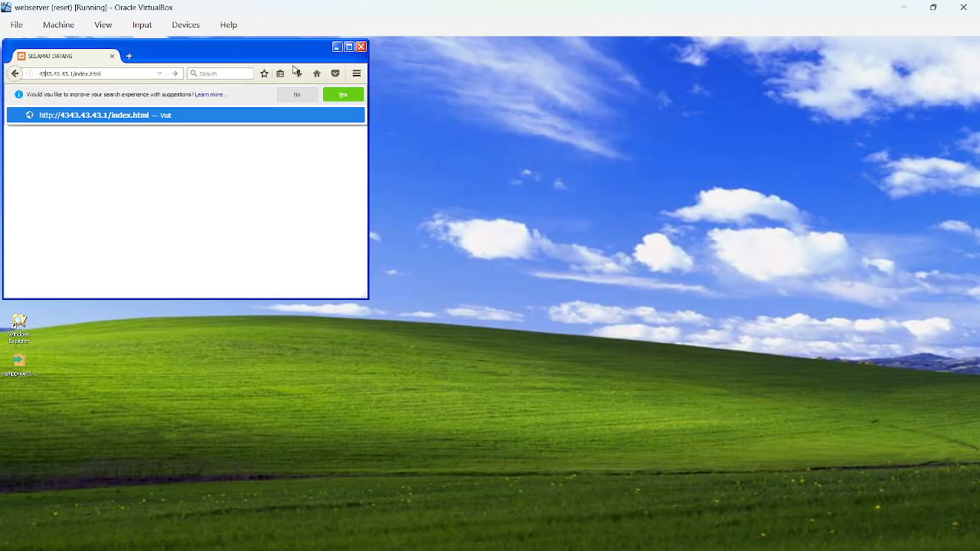
pyautogui.click(122, 73)
pyautogui.press('BackSpace')
pyautogui.press('BackSpace')
pyautogui.press('BackSpace')
pyautogui.press('BackSpace')
pyautogui.press('BackSpace')
pyautogui.press('BackSpace')
pyautogui.press('BackSpace')
pyautogui.press('BackSpace')
pyautogui.press('BackSpace')
pyautogui.press('BackSpace')
pyautogui.press('BackSpace')
pyautogui.press('BackSpace')
pyautogui.press('BackSpace')
pyautogui.press('BackSpace')
pyautogui.press('BackSpace')
pyautogui.press('BackSpace')
pyautogui.press('BackSpace')
pyautogui.press('BackSpace')
pyautogui.press('BackSpace')
pyautogui.press('BackSpace')
pyautogui.press('BackSpace')
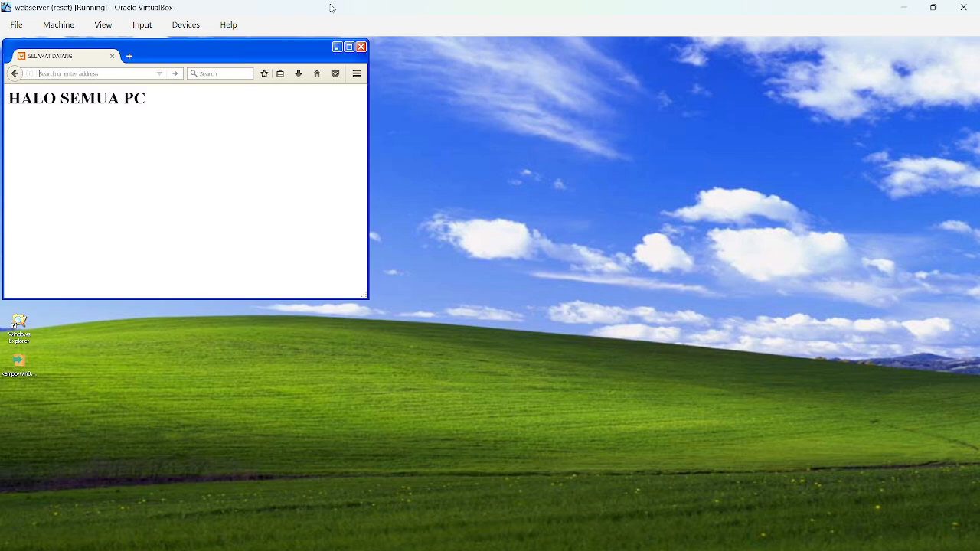
pyautogui.click(349, 47)
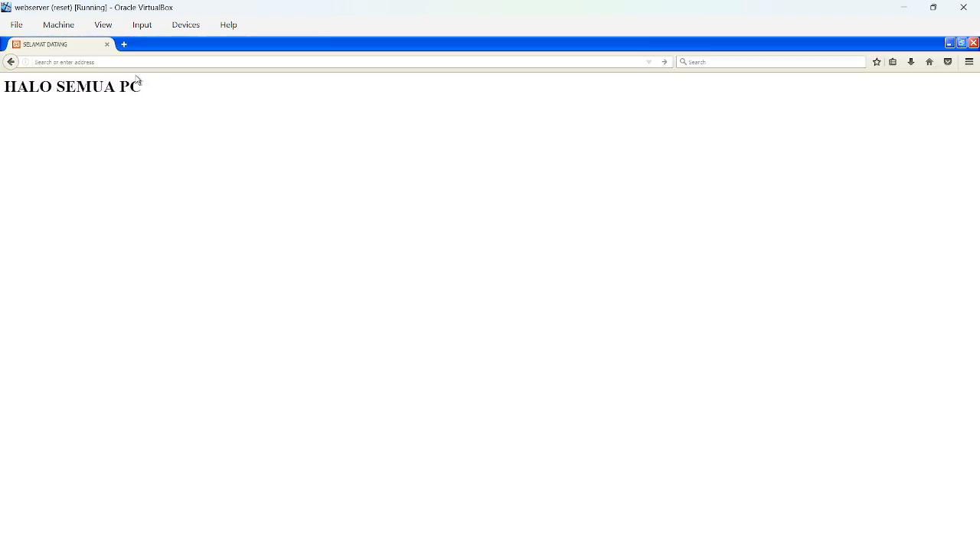
pyautogui.write('43.43.43.1')
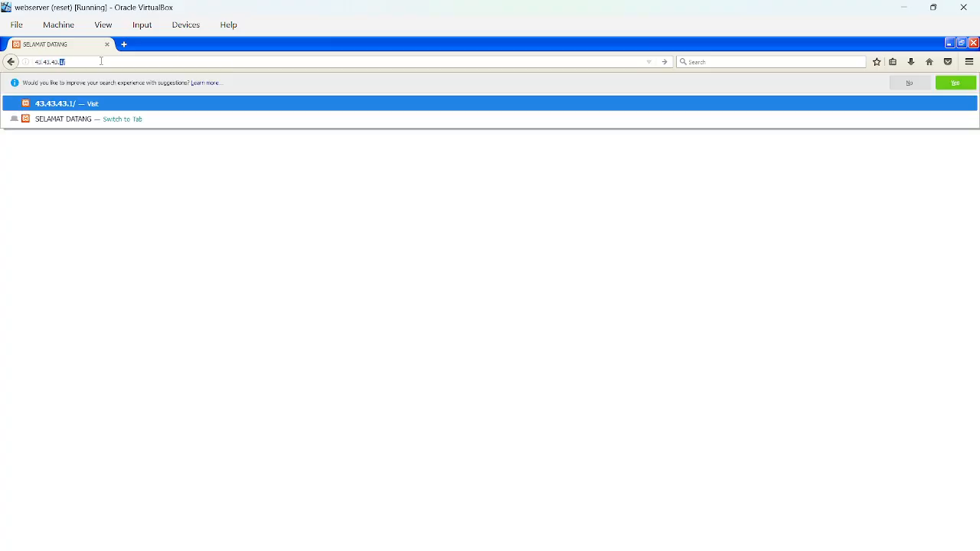
pyautogui.write('/index.html')
pyautogui.press('Return')
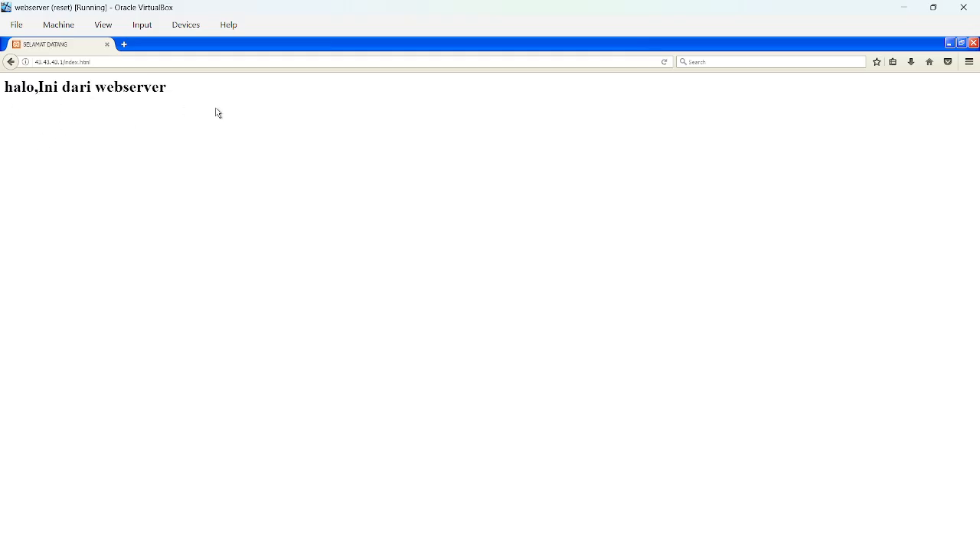
pyautogui.click(953, 43)
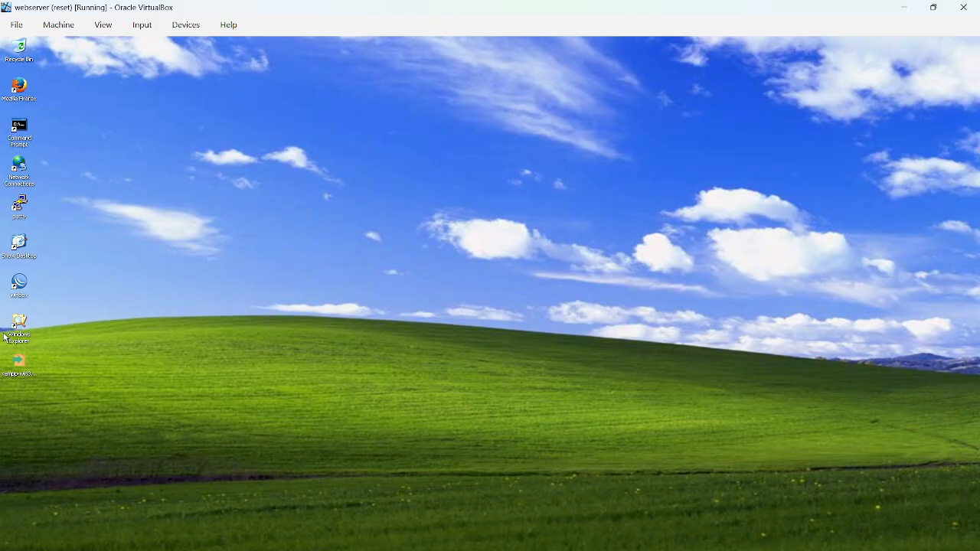
# Open WinBox on the webserver and display the router's list of static DNS entries.
pyautogui.click(27, 288)
pyautogui.doubleClick(27, 288)
pyautogui.click(151, 64)
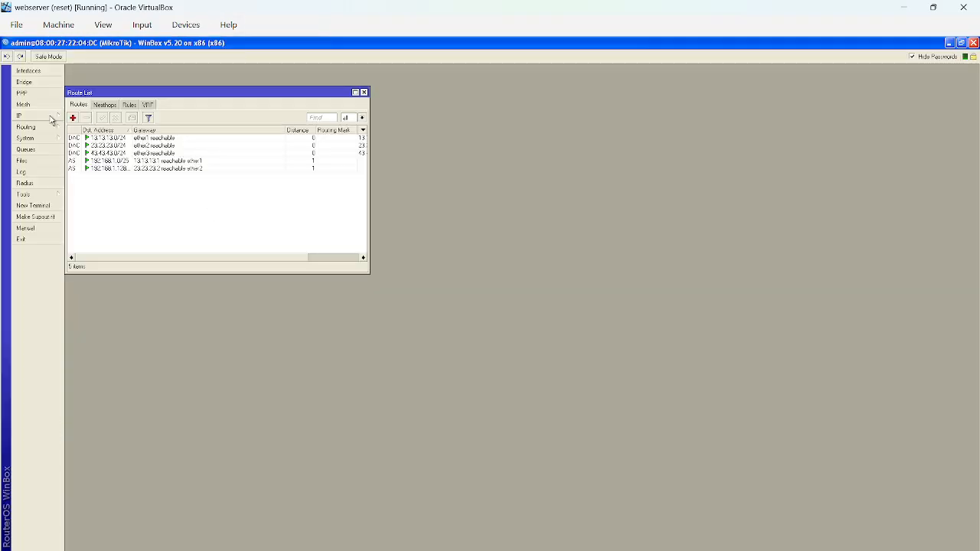
pyautogui.click(47, 120)
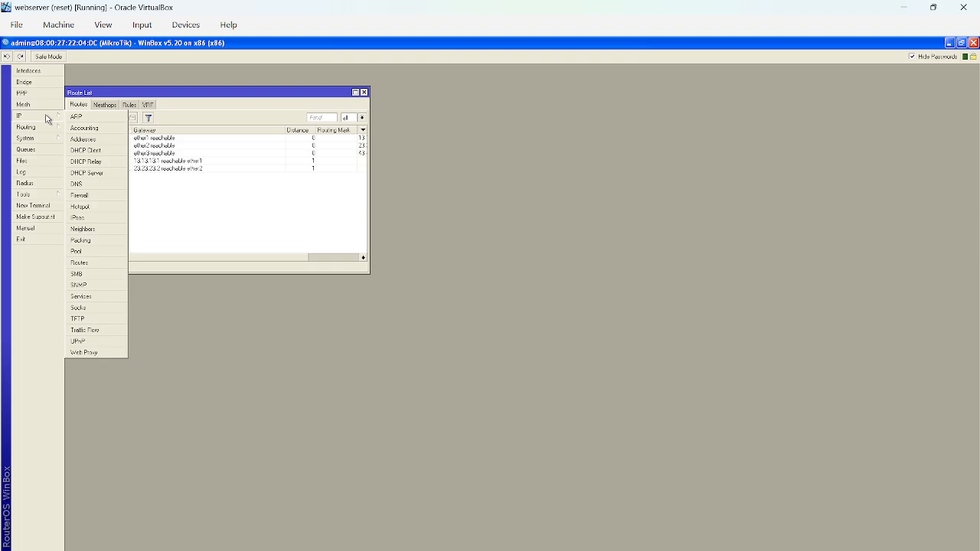
pyautogui.click(95, 188)
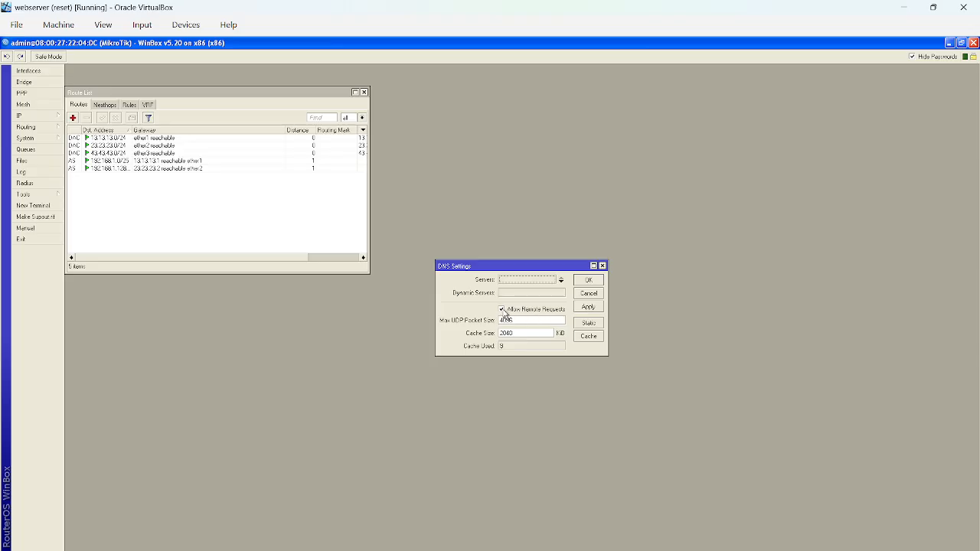
pyautogui.click(588, 323)
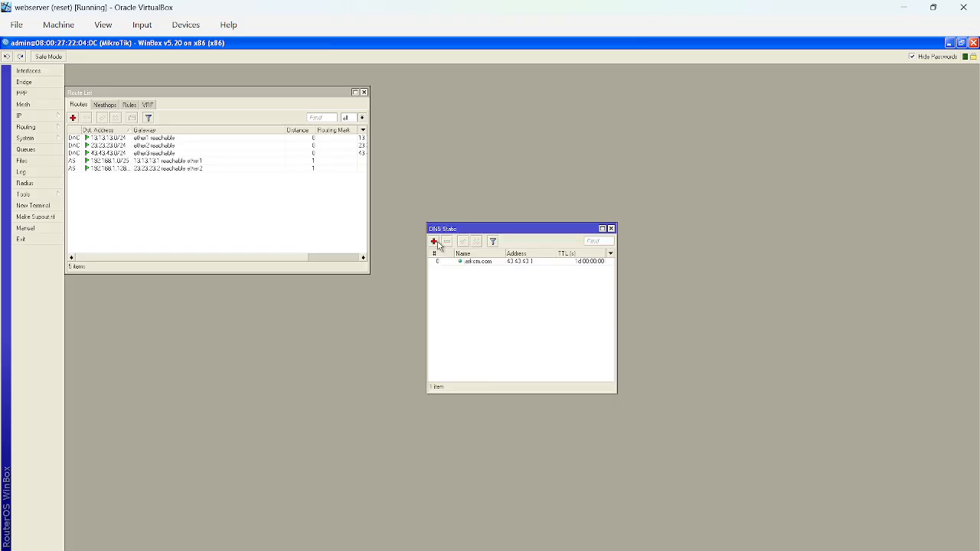
pyautogui.click(611, 229)
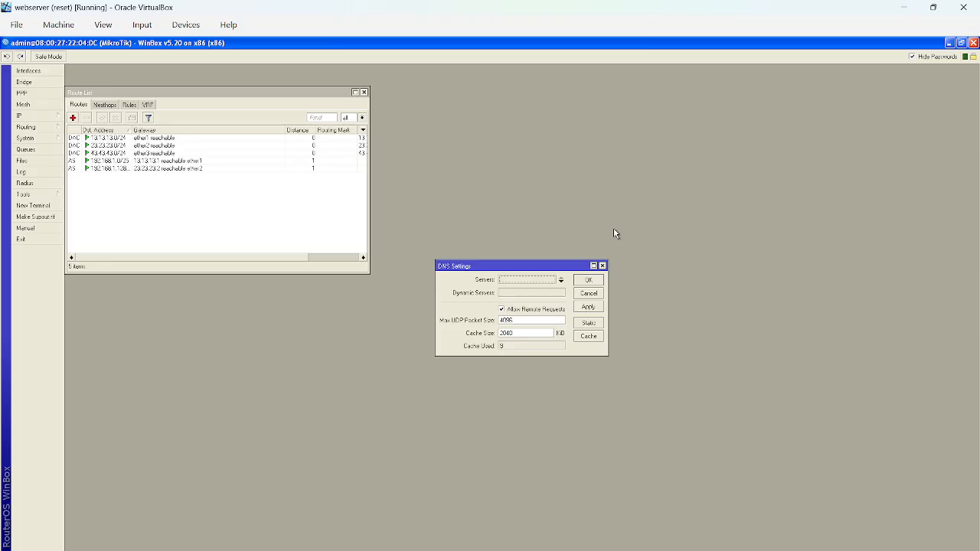
pyautogui.click(586, 325)
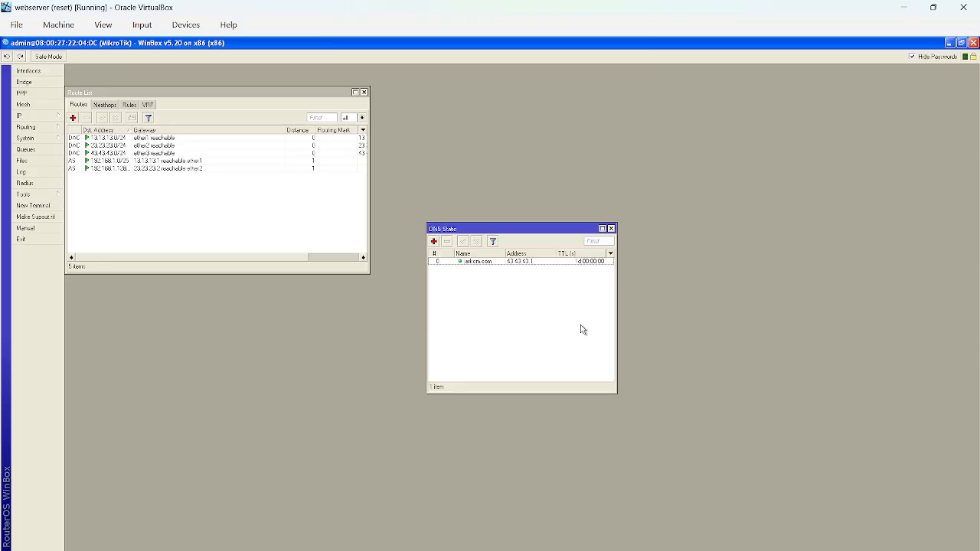
# View the jarkom.com static DNS entry and the blank form for a new entry, closing both without edits.
pyautogui.doubleClick(481, 261)
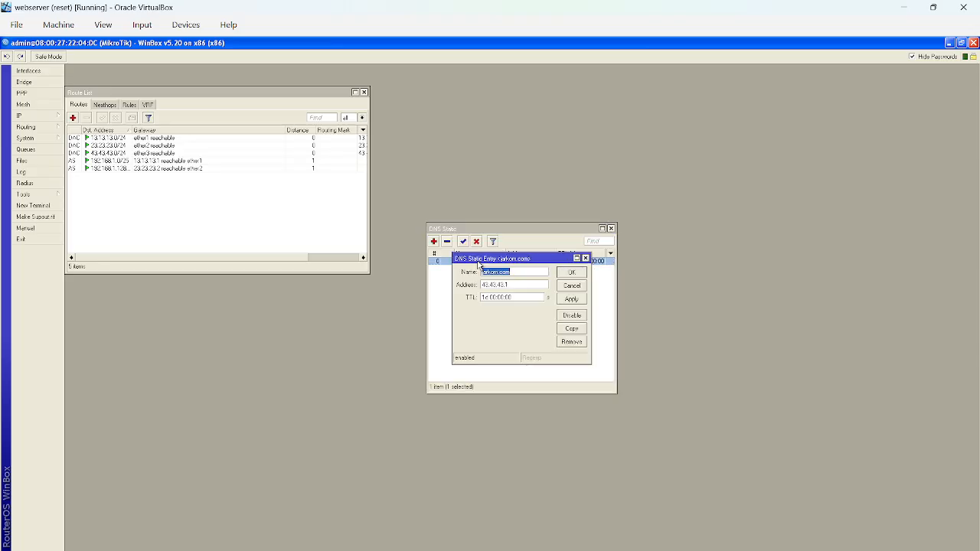
pyautogui.click(585, 258)
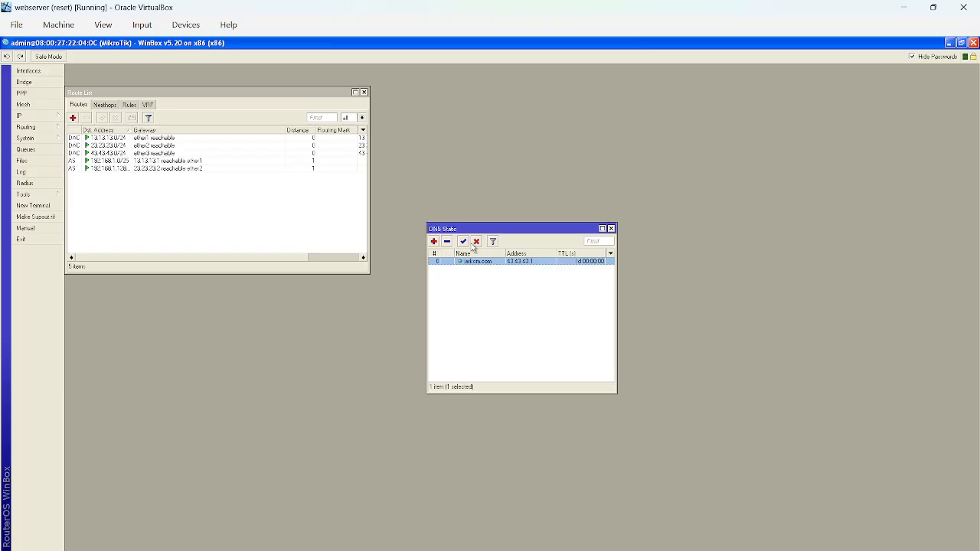
pyautogui.click(433, 242)
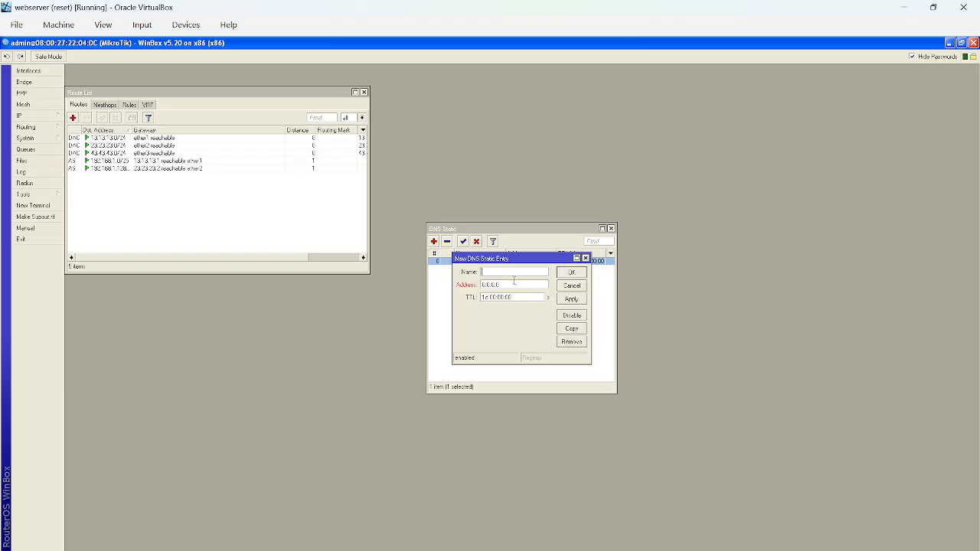
pyautogui.click(587, 258)
pyautogui.doubleClick(497, 261)
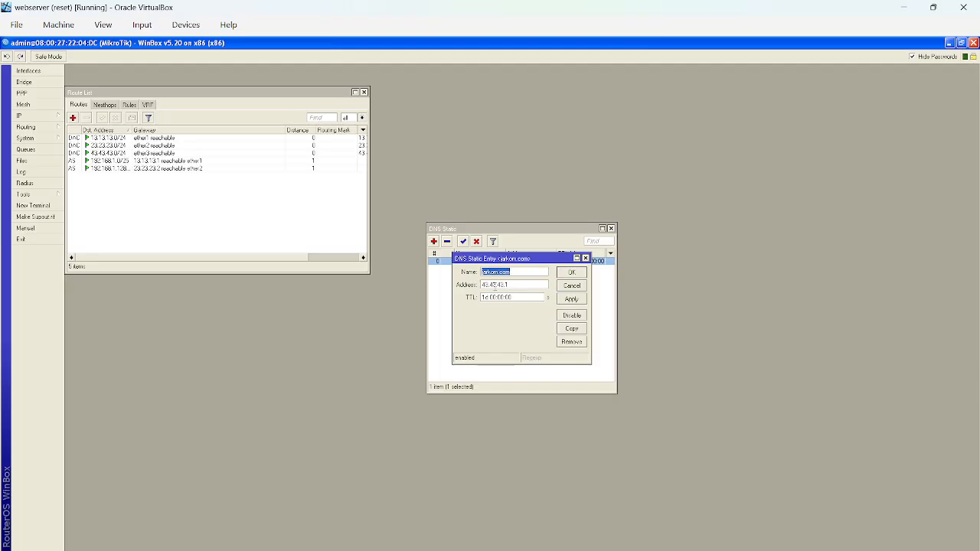
pyautogui.click(585, 258)
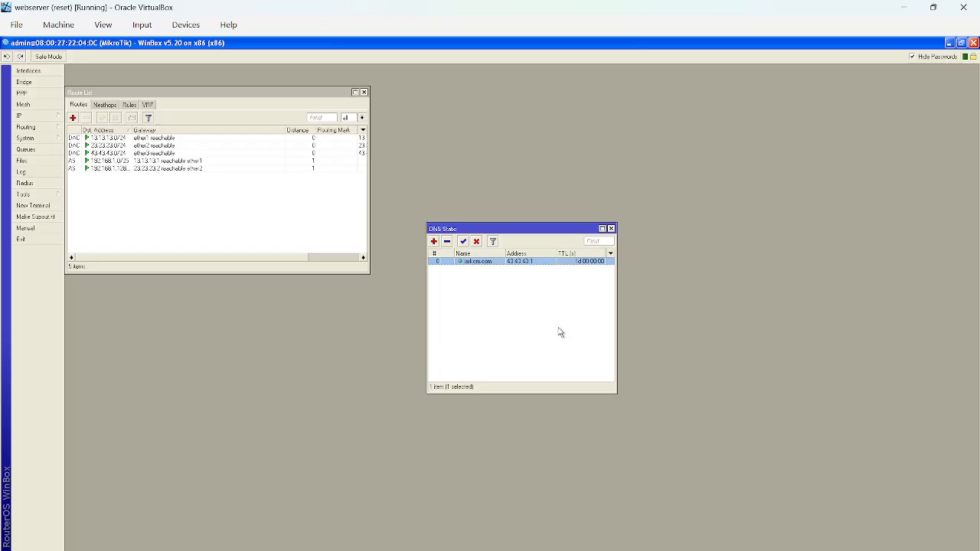
# Switch to the PC-1 virtual machine and ping 43.43.43.3 from its Command Prompt.
pyautogui.moveTo(549, 549)
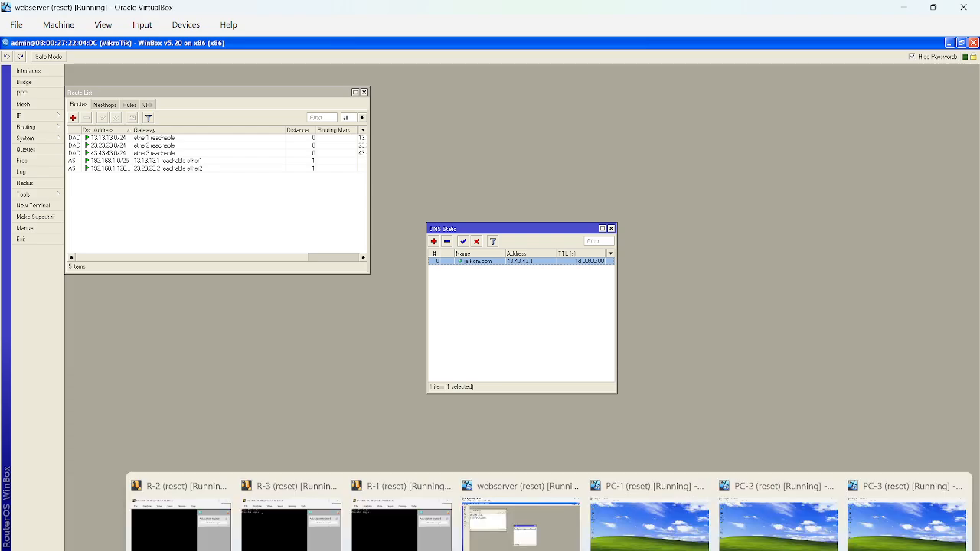
pyautogui.click(649, 524)
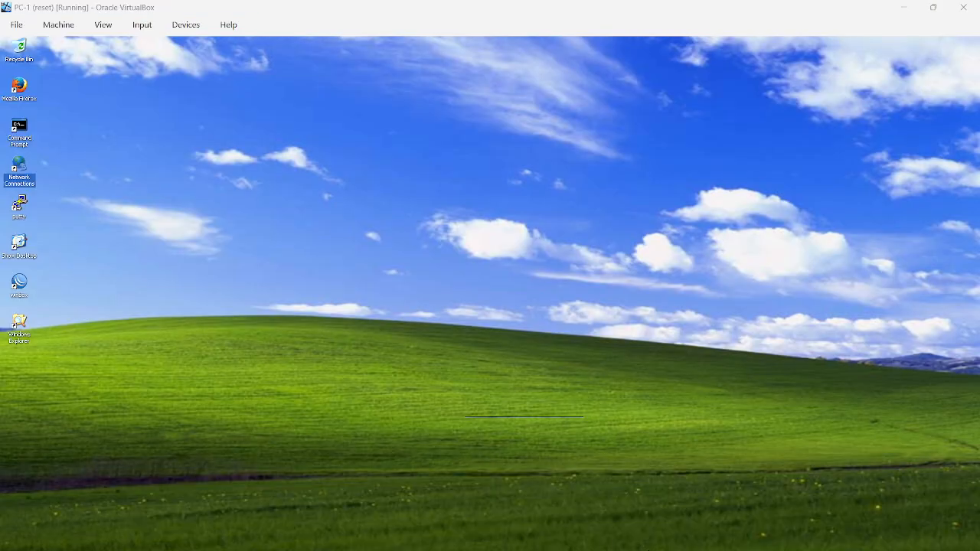
pyautogui.doubleClick(25, 129)
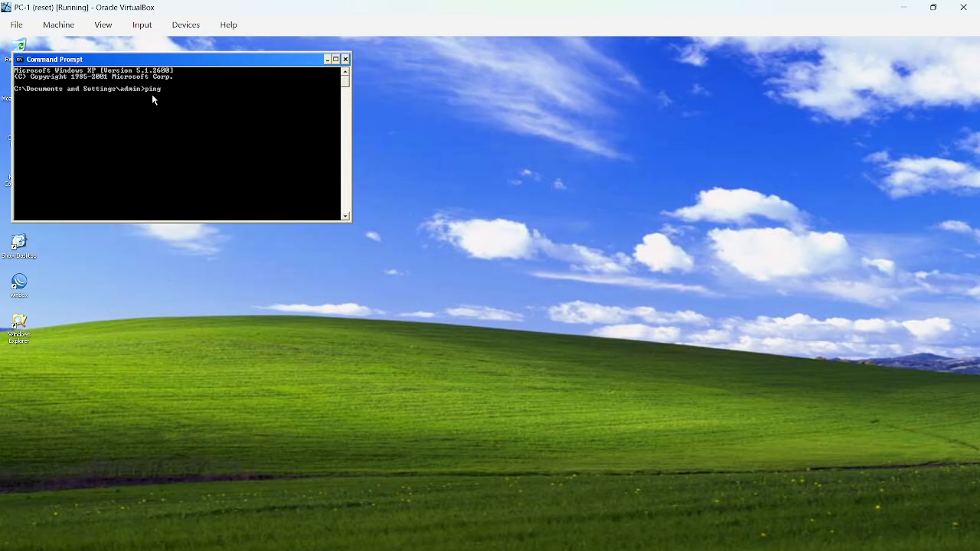
pyautogui.write('ping 43.43.43.3')
pyautogui.press('Return')
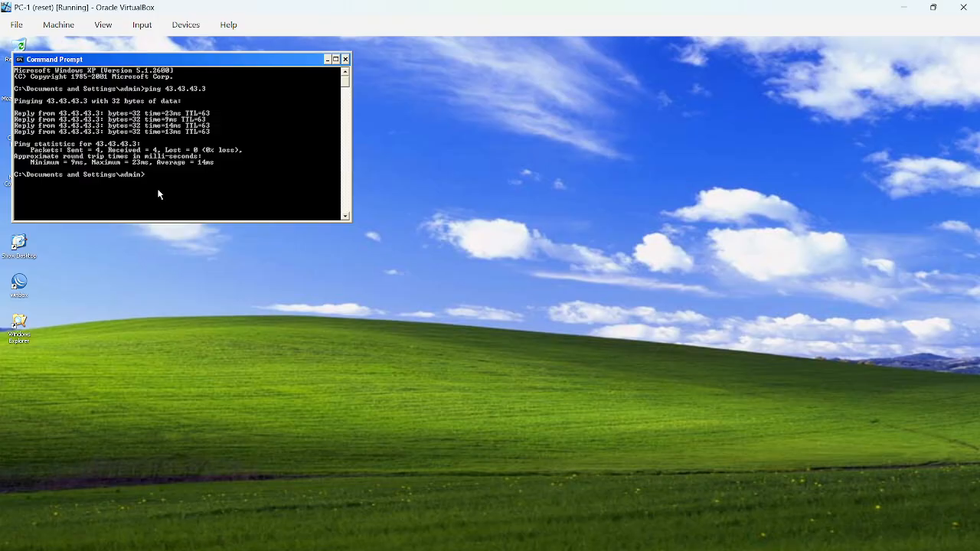
# Ping 192.168.1.126 and 192.168.1.254 from PC-1's Command Prompt.
pyautogui.write('ping 192.168.1.126')
pyautogui.press('Return')
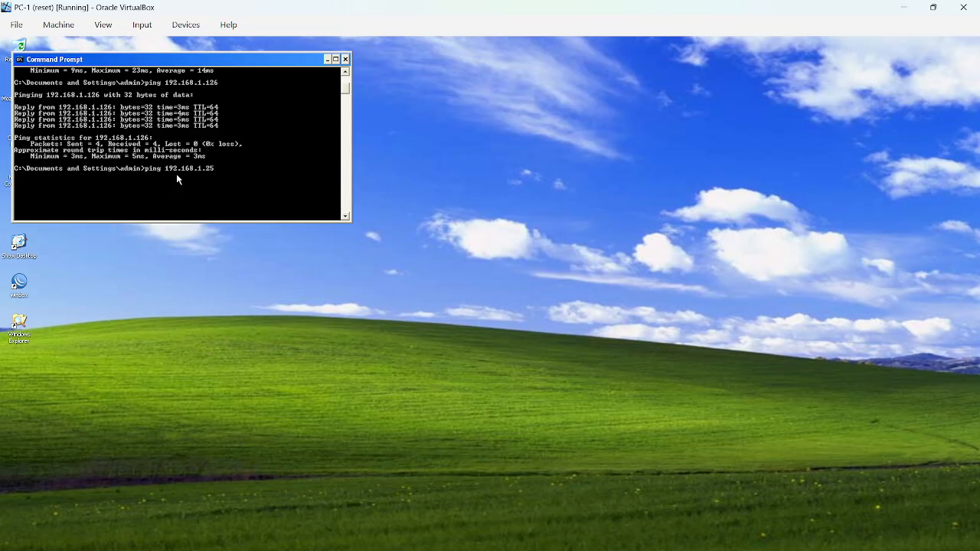
pyautogui.write('4')
pyautogui.press('Return')
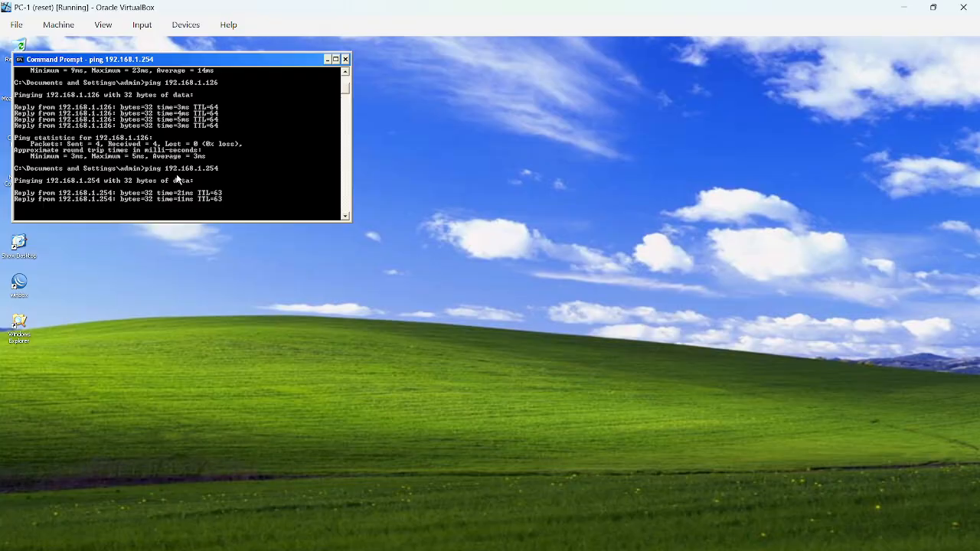
# Switch to the PC-2 virtual machine and ping 43.43.43.3 from its Command Prompt.
pyautogui.moveTo(550, 550)
pyautogui.click(773, 529)
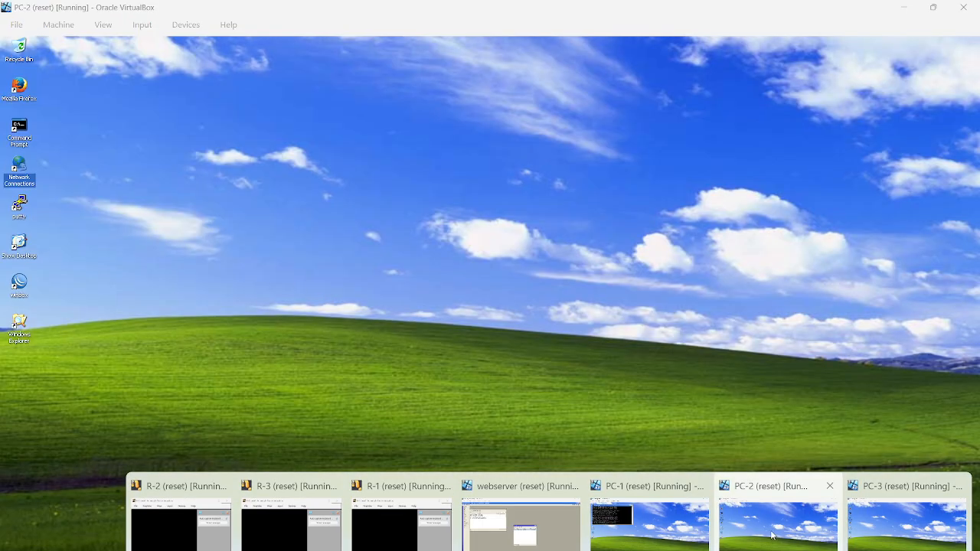
pyautogui.doubleClick(16, 131)
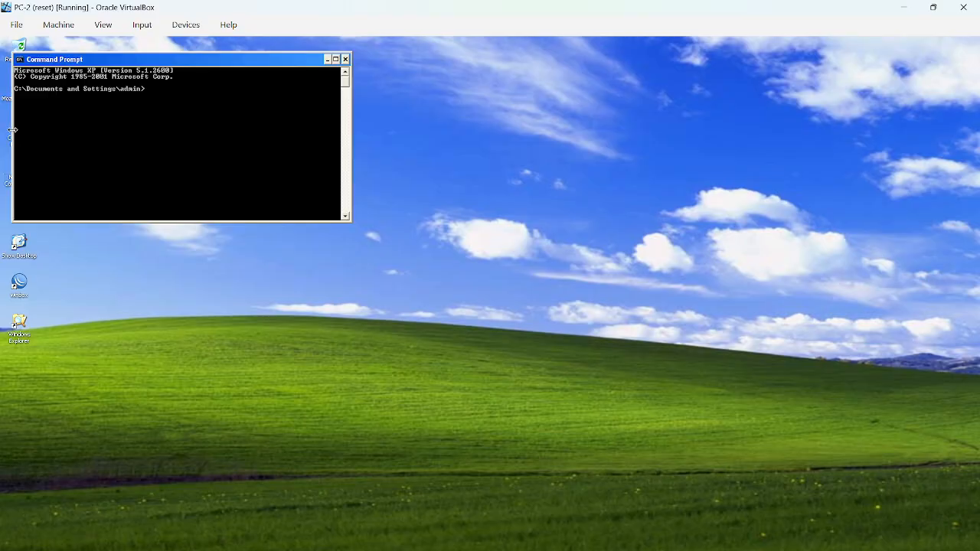
pyautogui.write('ping 43.43.43.')
pyautogui.press('Return')
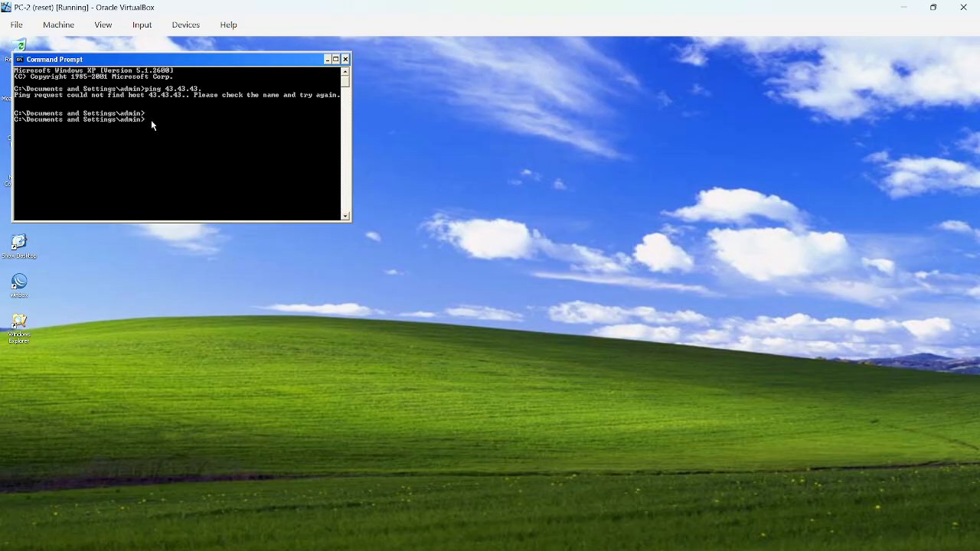
pyautogui.write('ping 43.43.43.3')
pyautogui.press('Return')
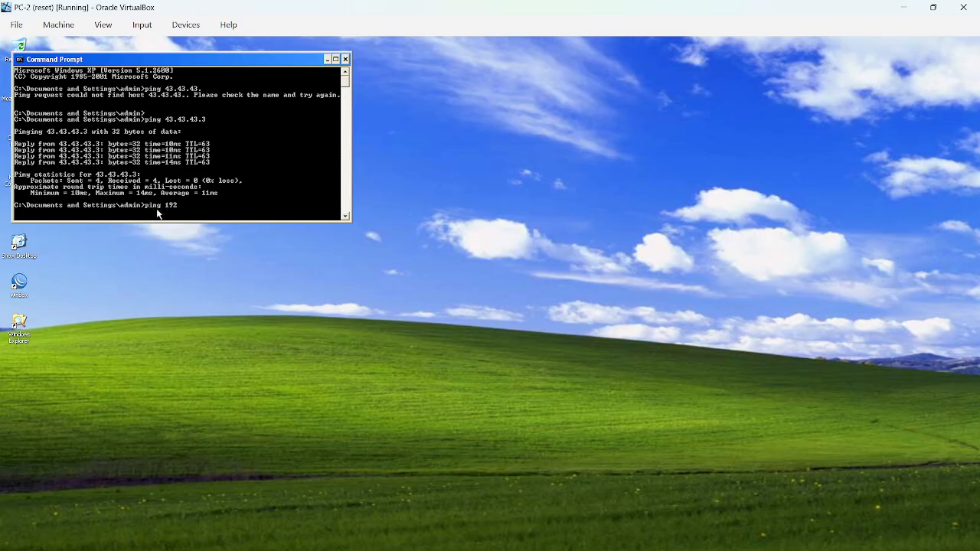
# Ping 192.168.1.62 and 192.168.1.254 from PC-2's Command Prompt.
pyautogui.write('.168')
pyautogui.write('.1.62')
pyautogui.press('Return')
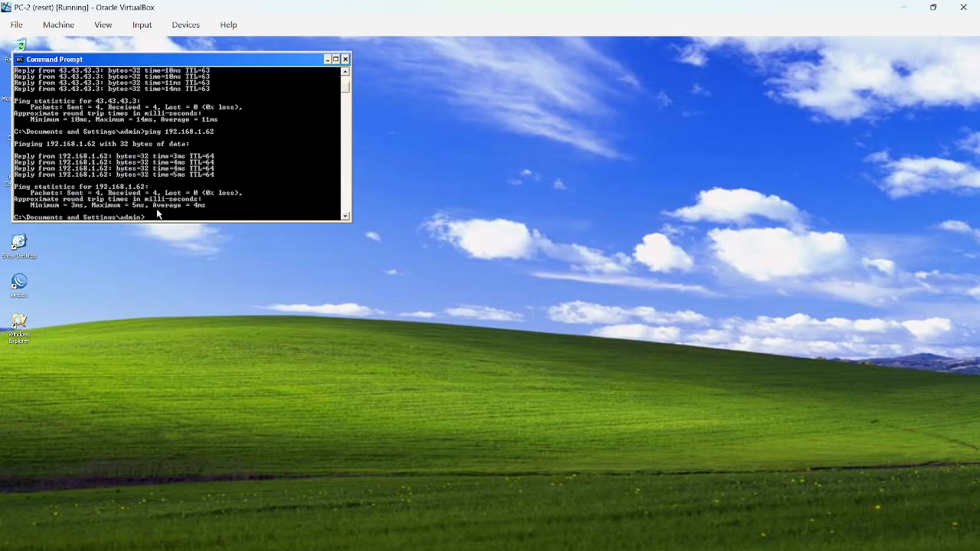
pyautogui.write('192.168.1.254')
pyautogui.press('Return')
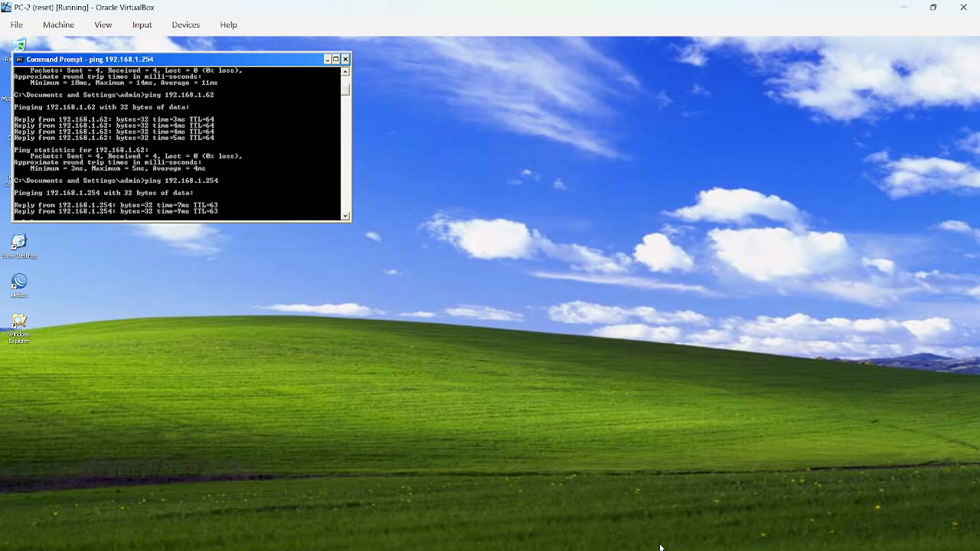
# Switch to the PC-3 virtual machine and ping 43.43.43.3 from its Command Prompt.
pyautogui.click(907, 521)
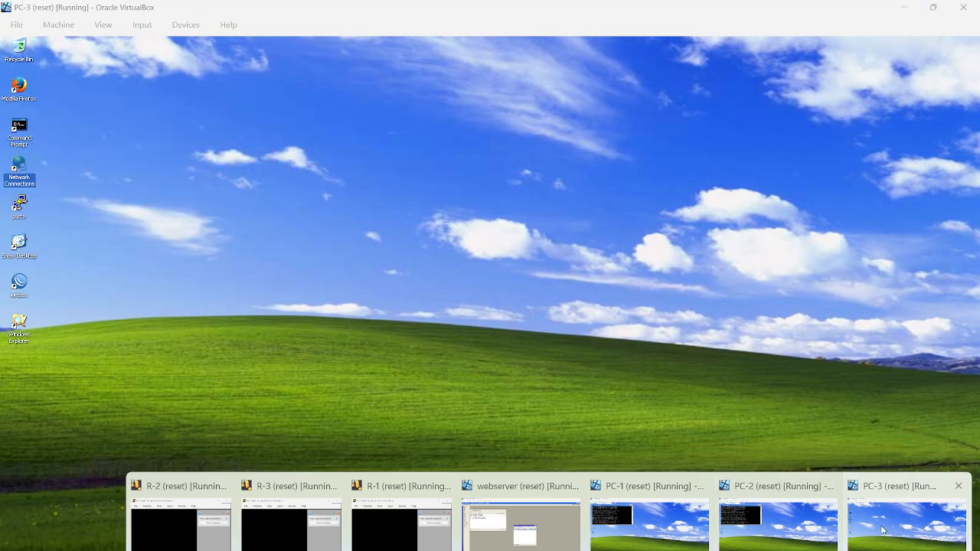
pyautogui.doubleClick(21, 121)
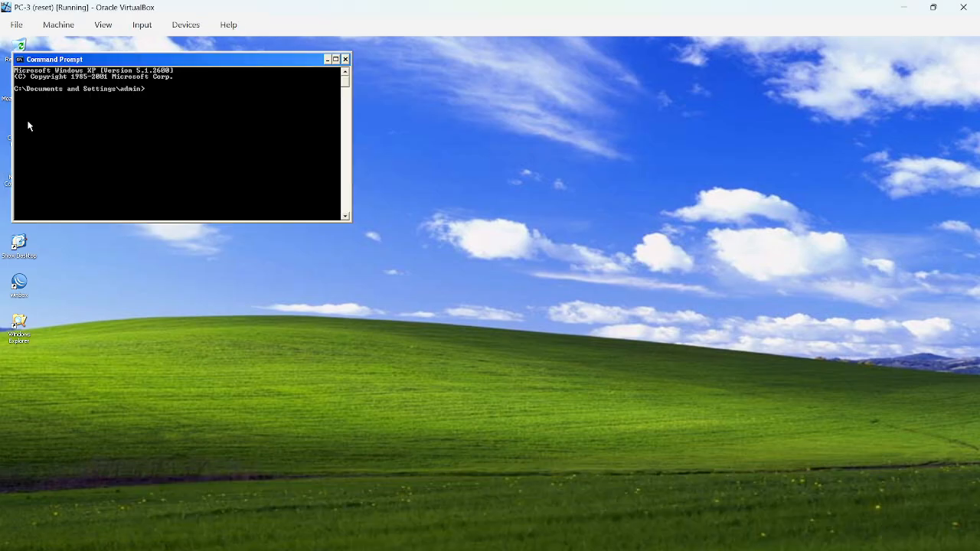
pyautogui.write('ing')
pyautogui.write(' 43.43.43.3')
pyautogui.press('Return')
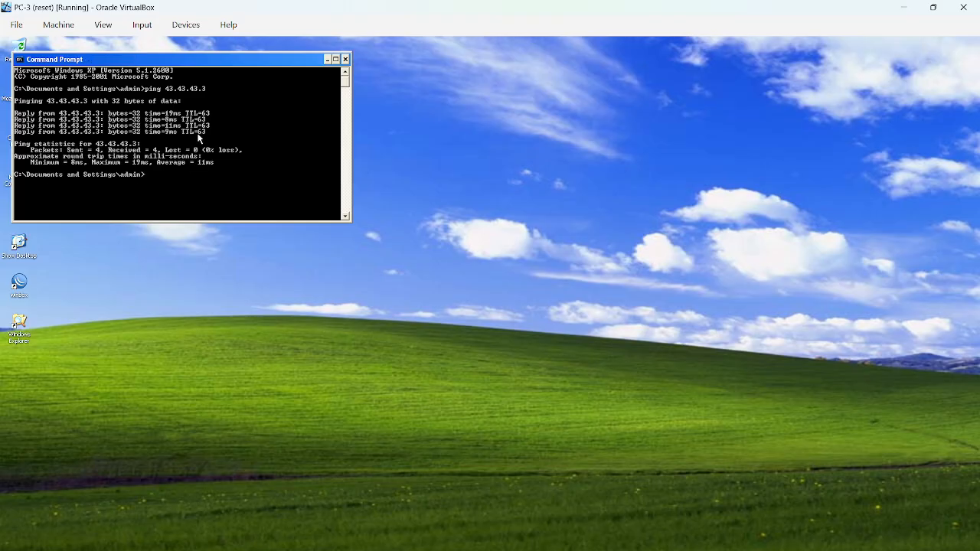
# Ping 192.168.1.1 from PC-3's Command Prompt.
pyautogui.write('ping 192.168.1.1')
pyautogui.press('Return')
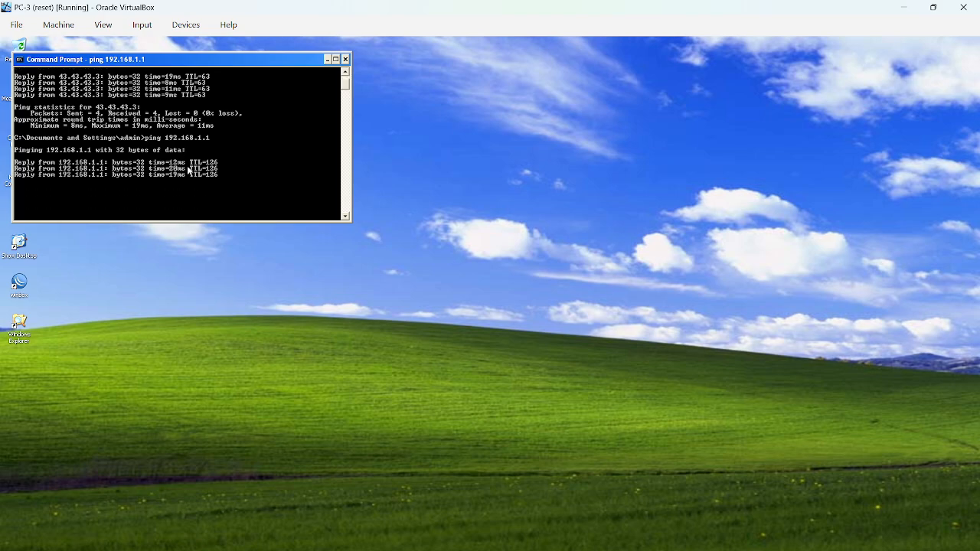
# Ping 192.168.1.126 from PC-3's Command Prompt.
pyautogui.write('1')
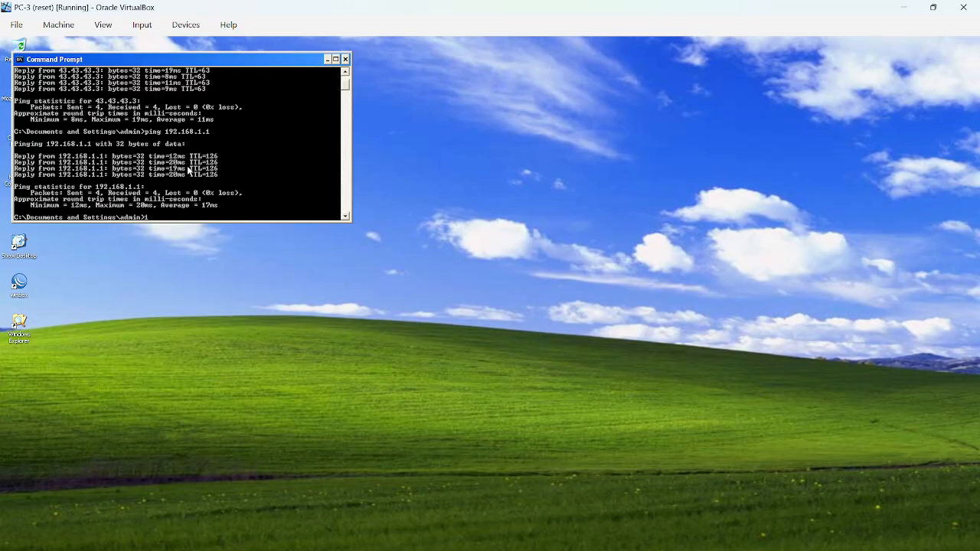
pyautogui.write('92')
pyautogui.press('BackSpace')
pyautogui.press('BackSpace')
pyautogui.press('BackSpace')
pyautogui.write('ping 192.168.1.126')
pyautogui.press('Return')
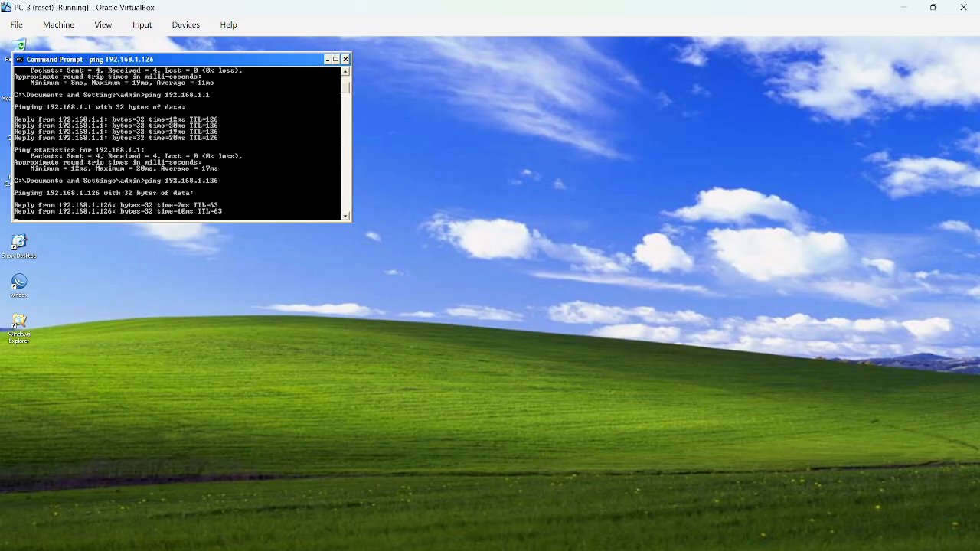
# Switch to the webserver virtual machine, close WinBox, and ping 192.168.1.1 from its Command Prompt.
pyautogui.click(518, 536)
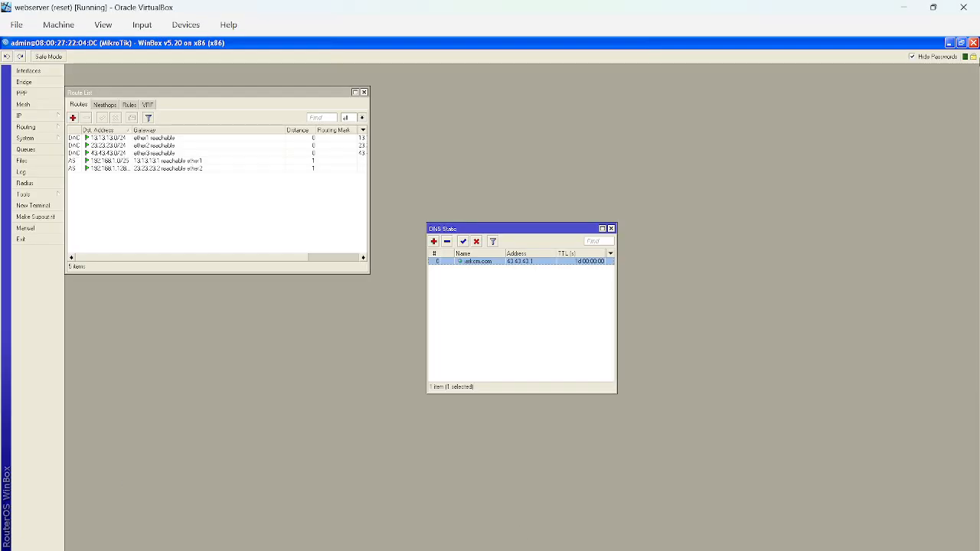
pyautogui.click(974, 43)
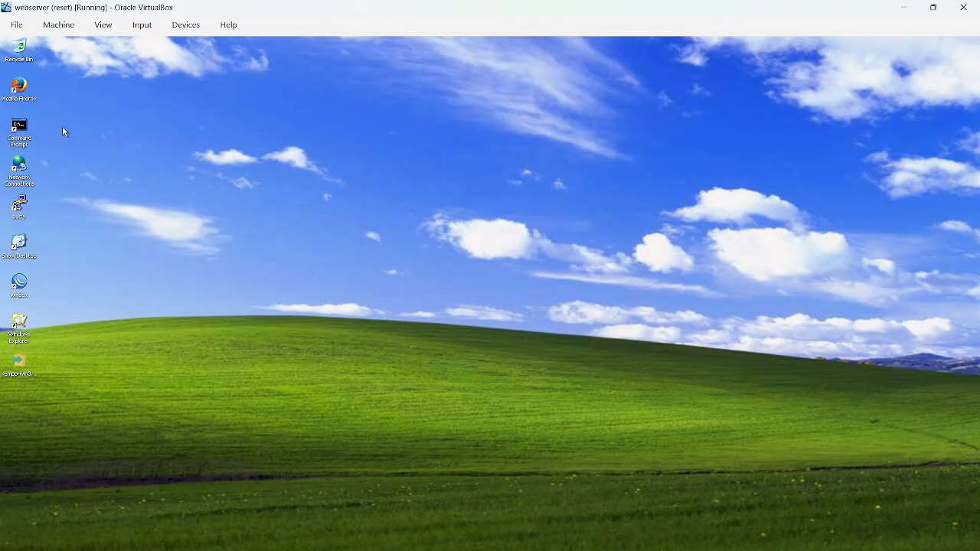
pyautogui.doubleClick(19, 131)
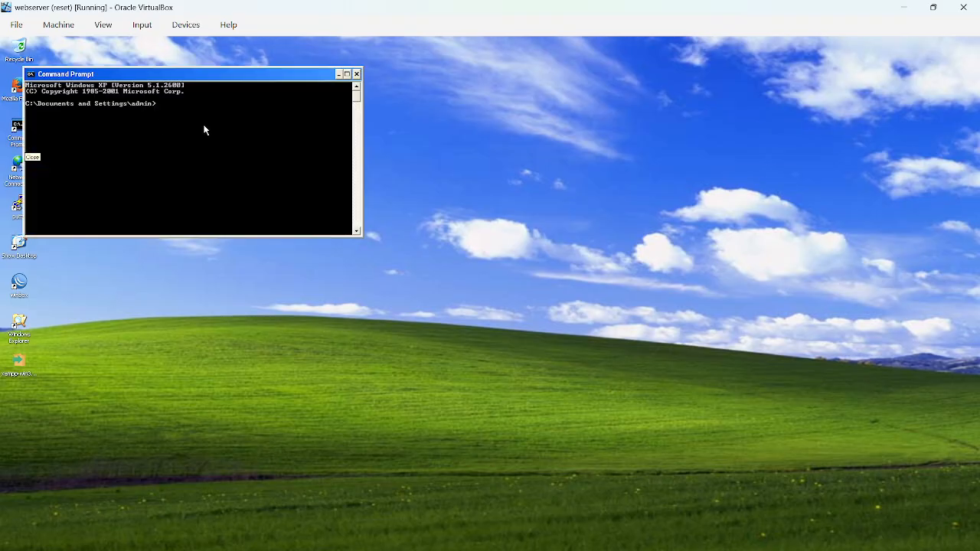
pyautogui.write('ping 192.168.1.1')
pyautogui.press('Return')
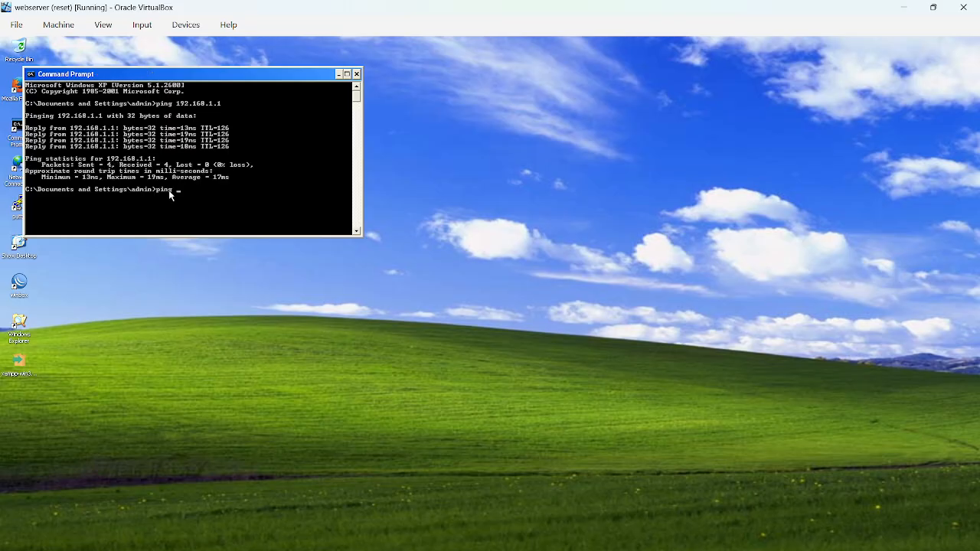
# Ping 192.168.126 from the webserver's Command Prompt and review the output.
pyautogui.write('ping 192.168.126')
pyautogui.press('Return')
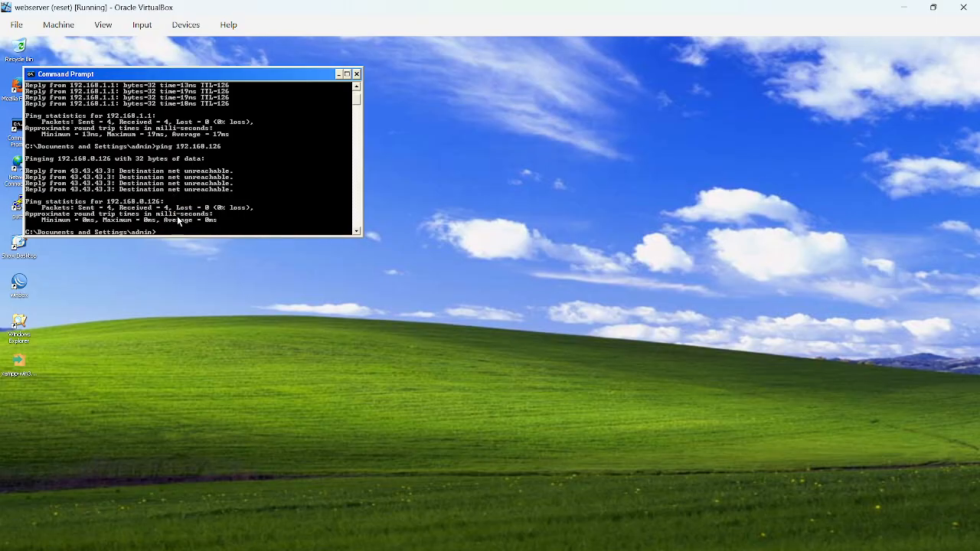
pyautogui.scroll(3, 178, 221)
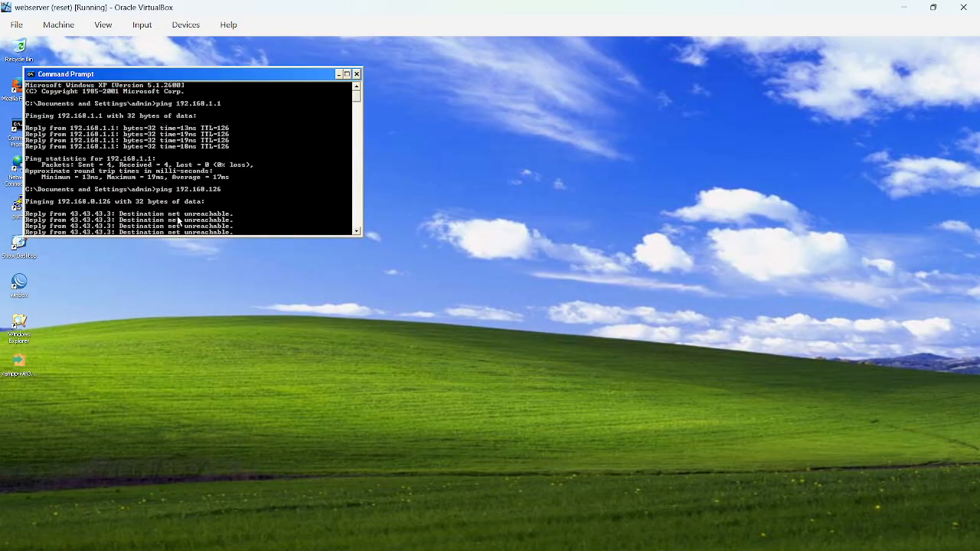
pyautogui.scroll(-5, 178, 220)
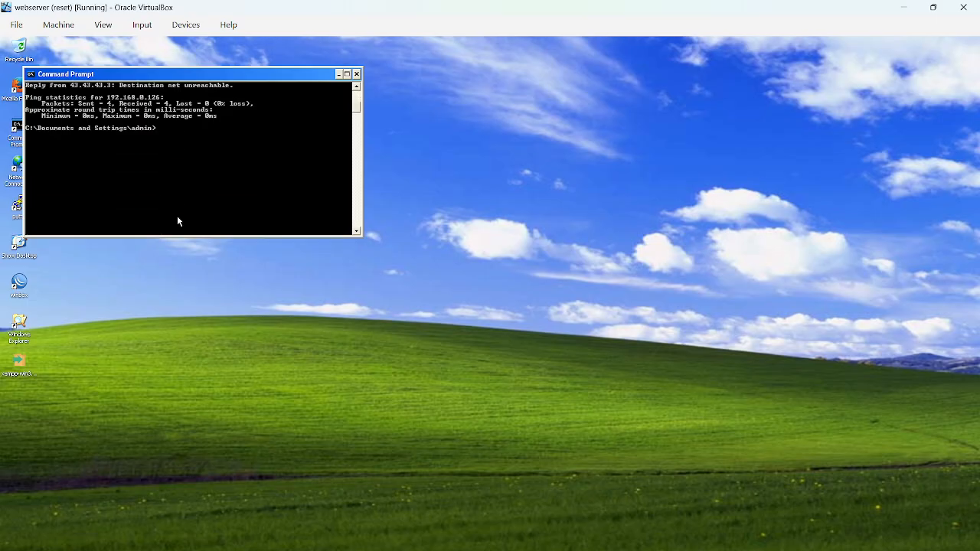
# Ping 192.168.1.254 from the webserver and close its Command Prompt.
pyautogui.write('92.168.1.254')
pyautogui.press('Return')
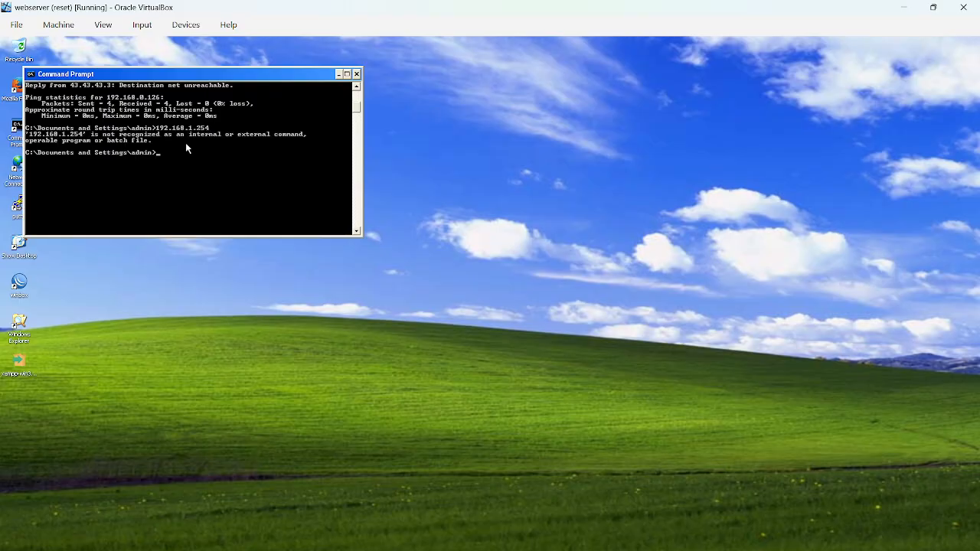
pyautogui.write('ping 192.168.1.254')
pyautogui.press('Return')
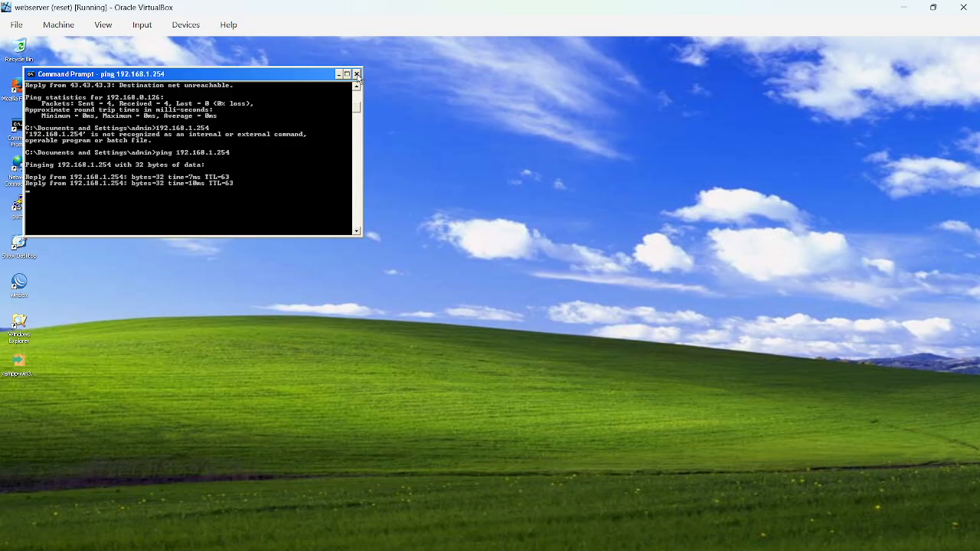
pyautogui.click(356, 74)
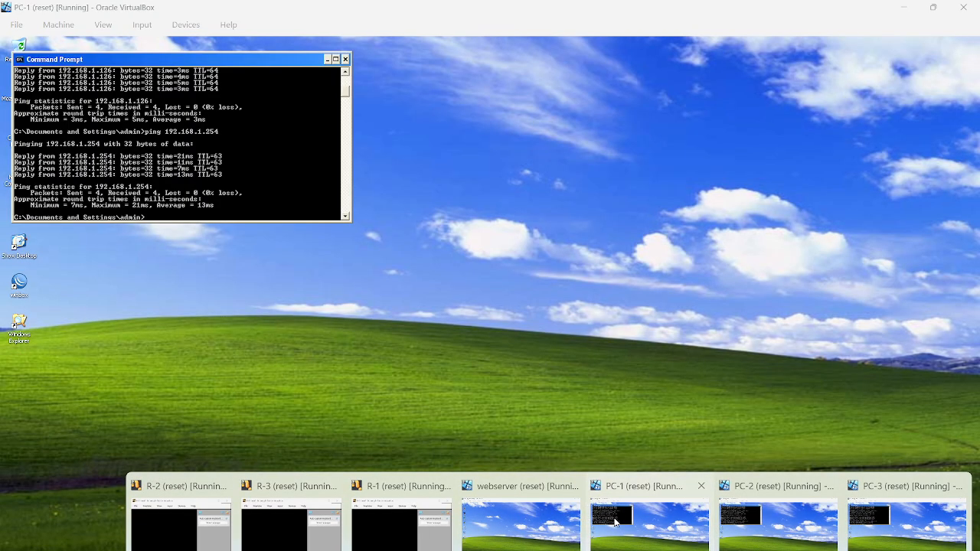
# Switch to PC-1, close its Command Prompt, and briefly view the Network Connections window before closing it.
pyautogui.click(626, 521)
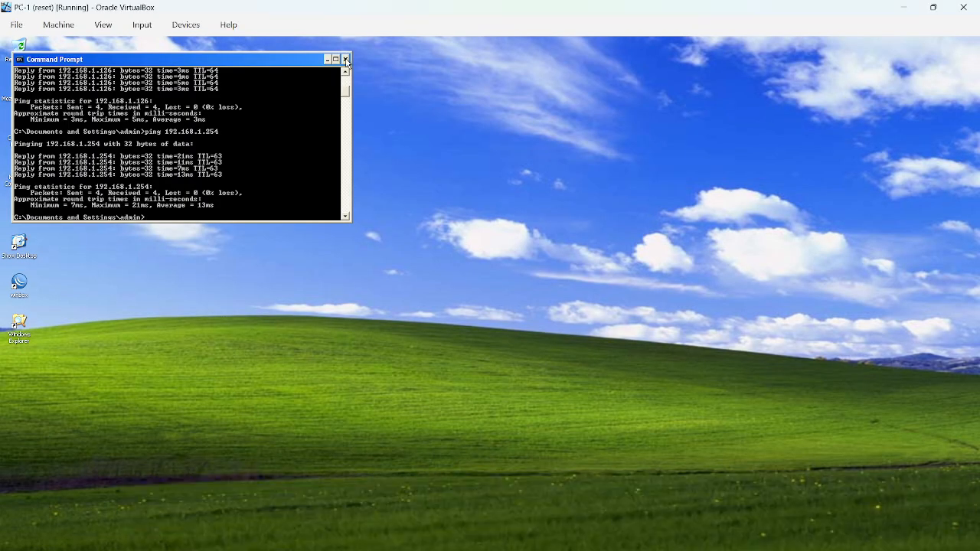
pyautogui.click(346, 60)
pyautogui.doubleClick(18, 164)
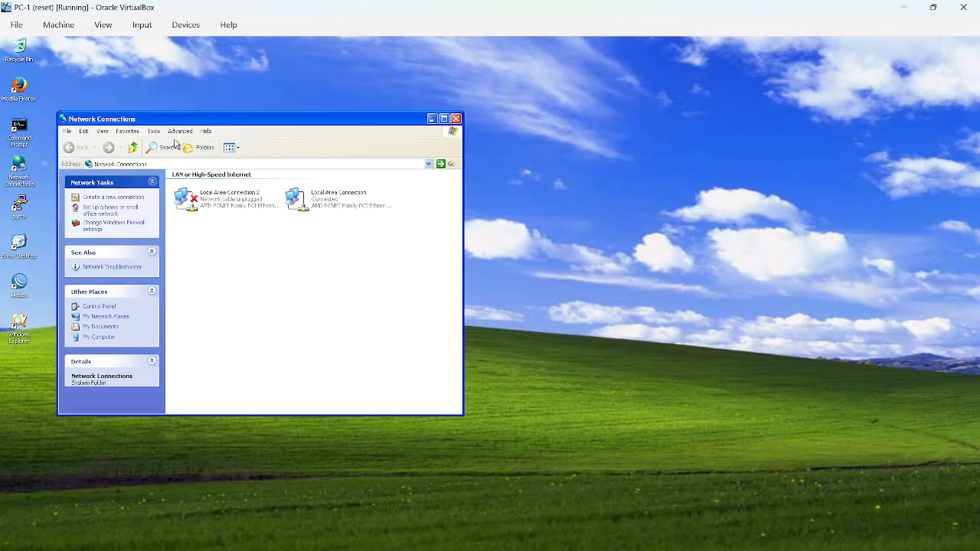
pyautogui.click(456, 119)
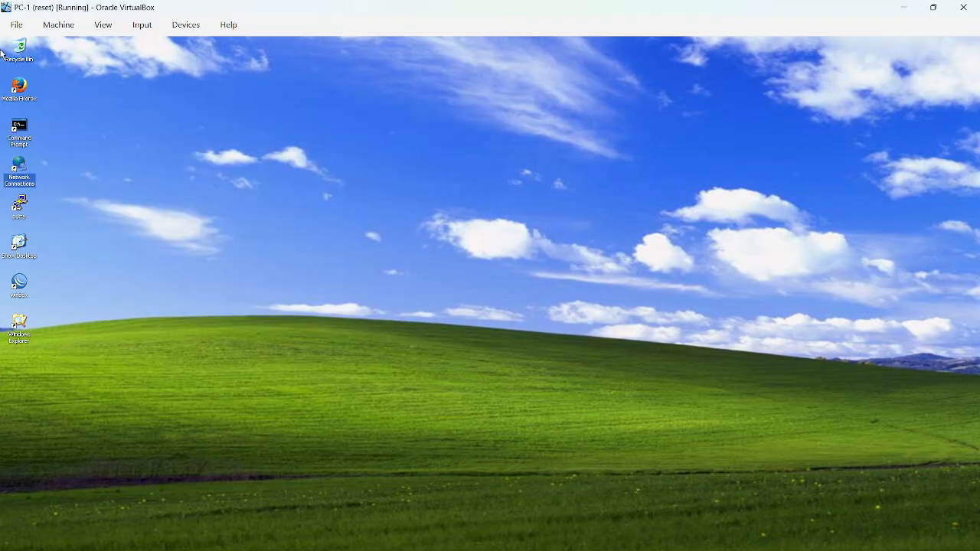
# Open the webserver page 43.43.43.1/index.html in Firefox on PC-1.
pyautogui.doubleClick(22, 89)
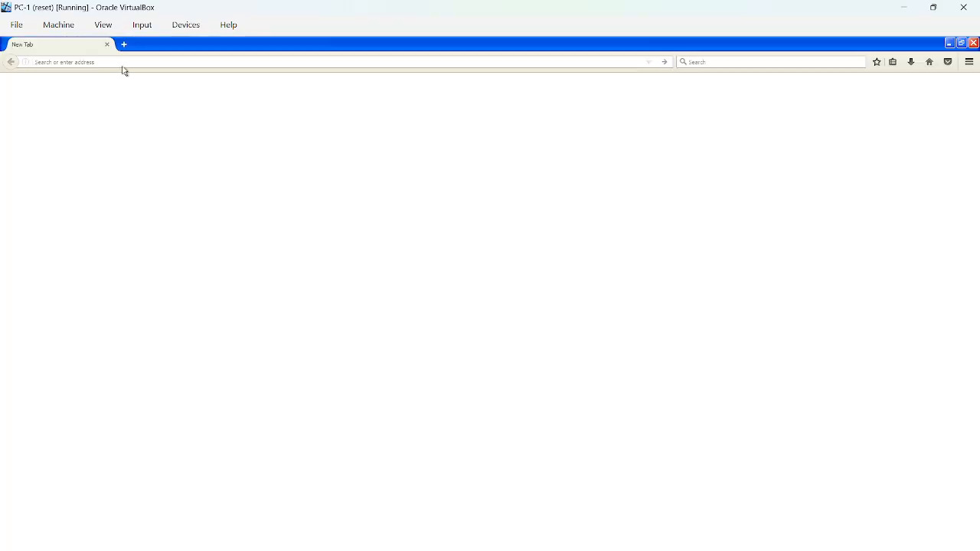
pyautogui.write('43.43.4')
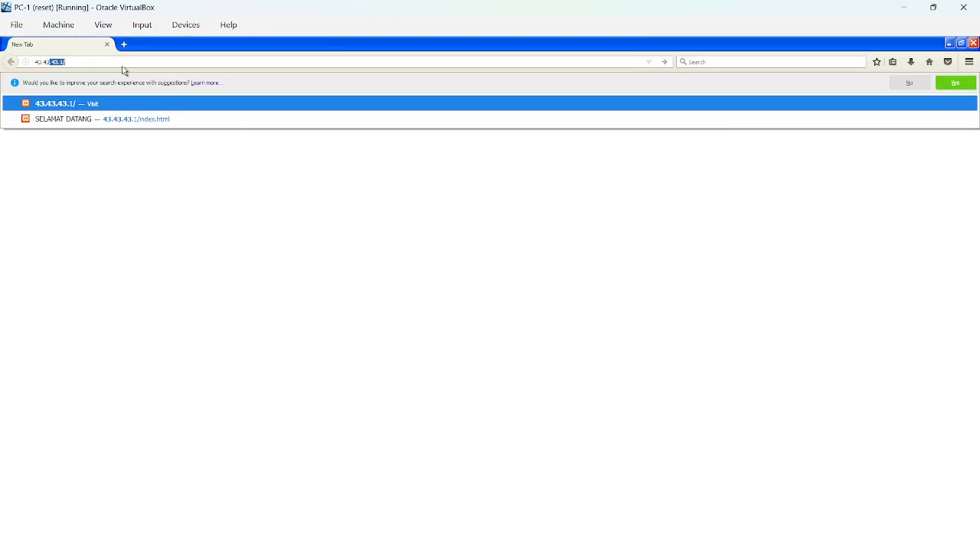
pyautogui.write('3.1/inde')
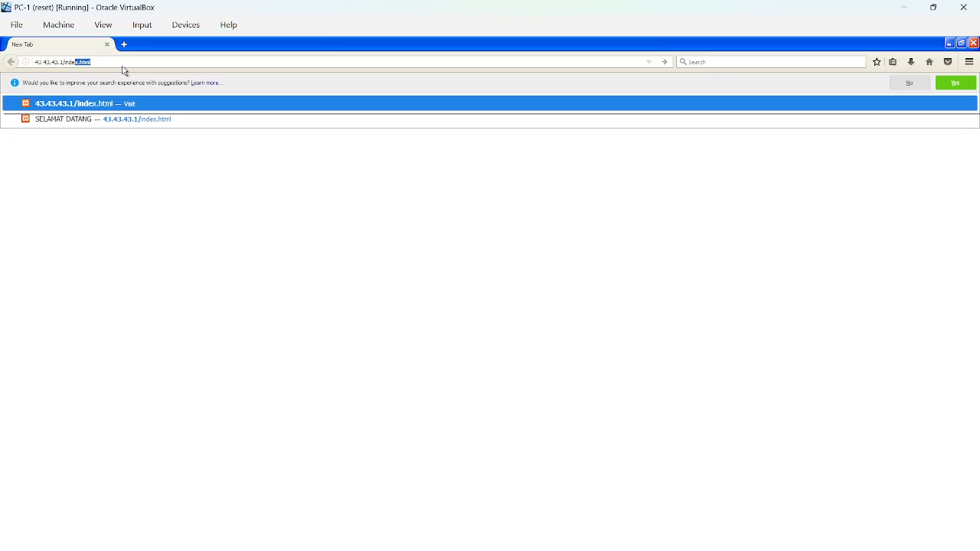
pyautogui.write('x.html')
pyautogui.press('Return')
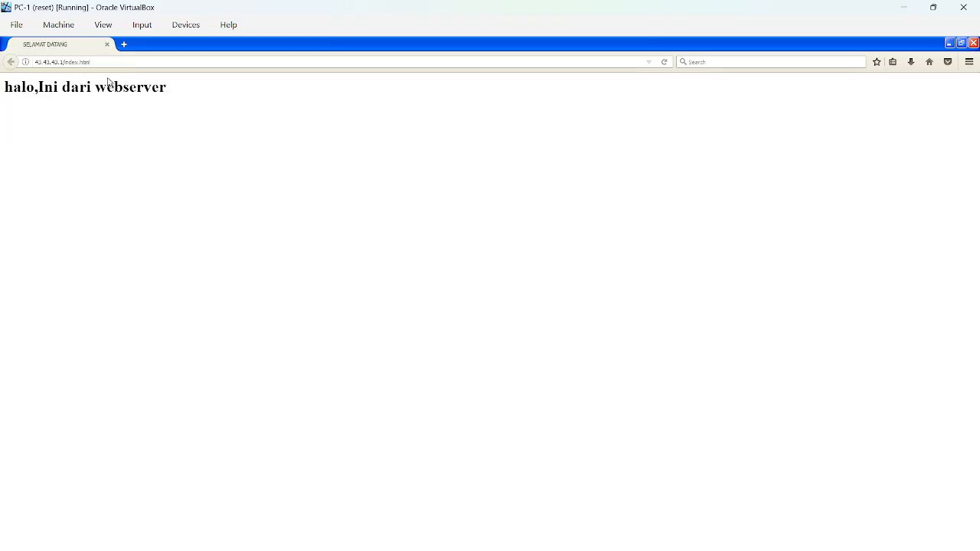
# Try to open the webserver page by its domain name at jarkom.com/index.html in PC-1's Firefox.
pyautogui.click(95, 61)
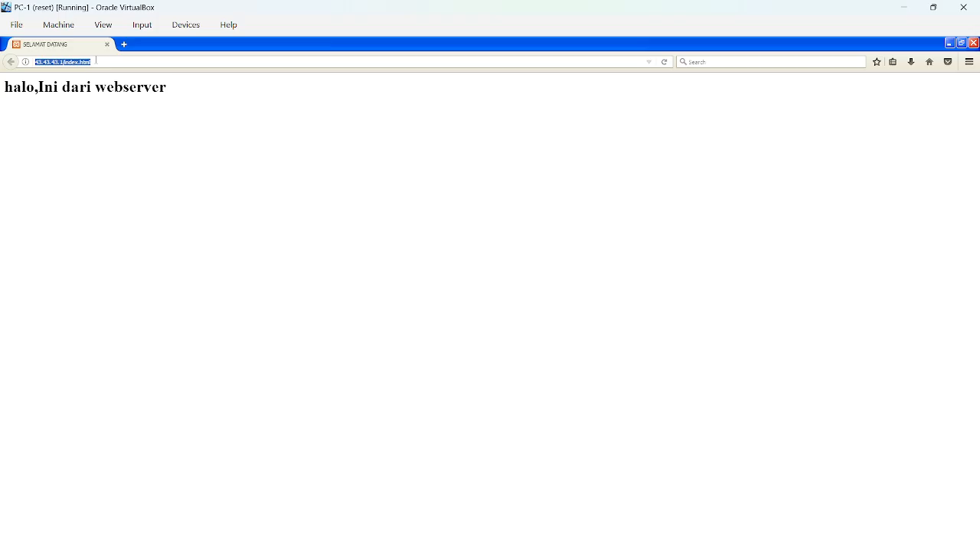
pyautogui.write('jarkom')
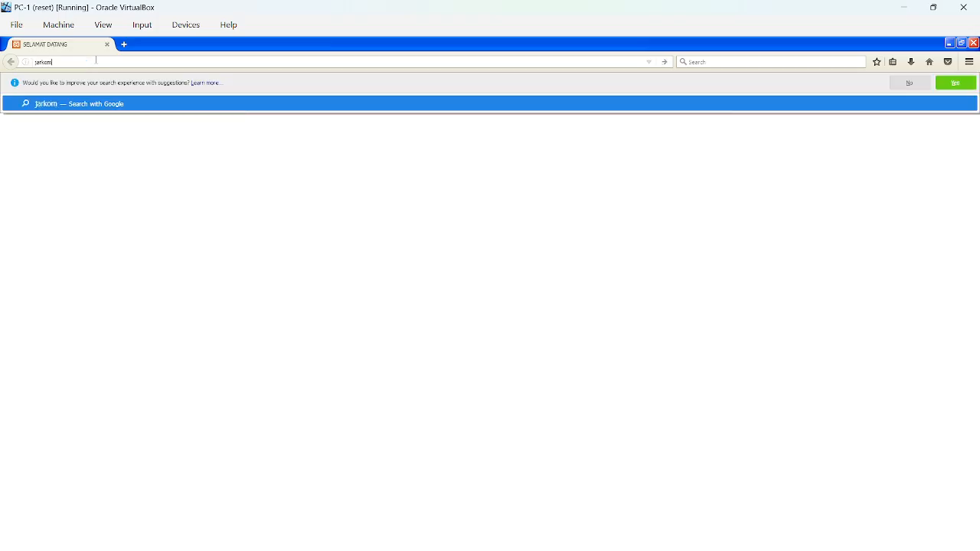
pyautogui.write('.com/in')
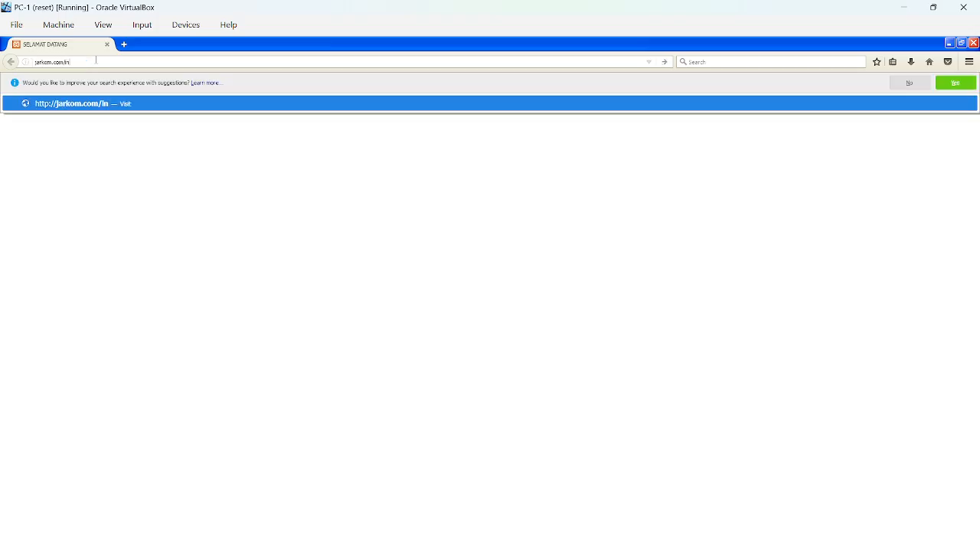
pyautogui.write('dex.html')
pyautogui.press('Return')
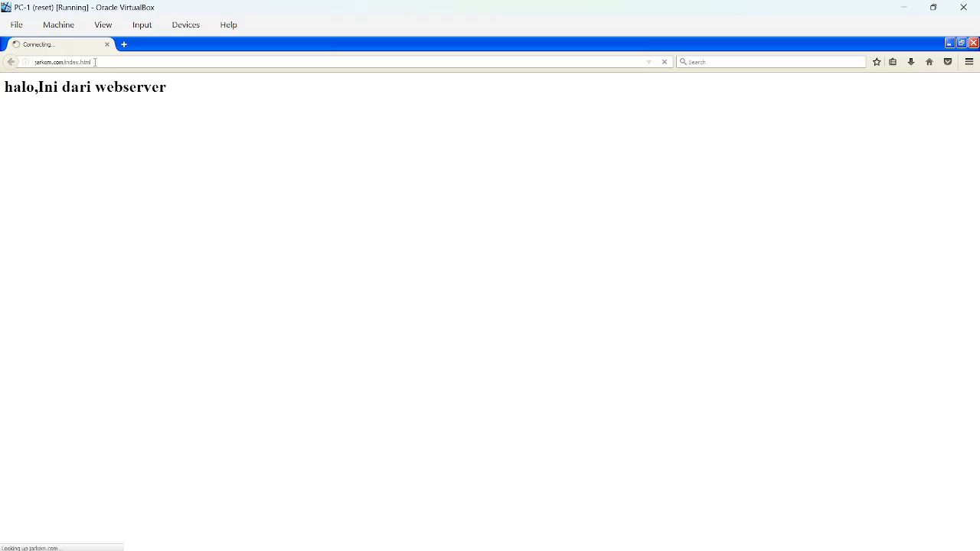
# Return to the webserver page by its IP address, 43.43.43.1/index.html, in PC-1's Firefox.
pyautogui.click(95, 62)
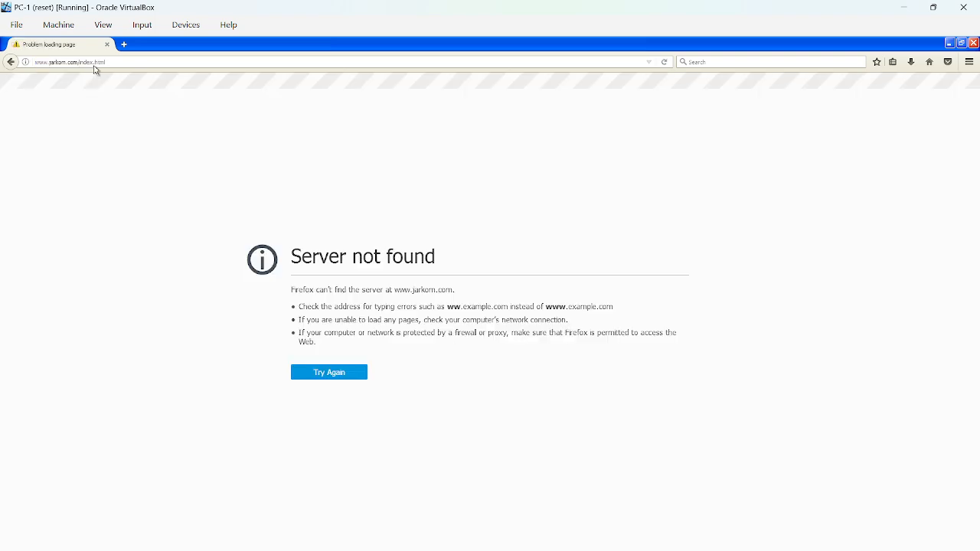
pyautogui.click(96, 65)
pyautogui.write('43.43.43.1')
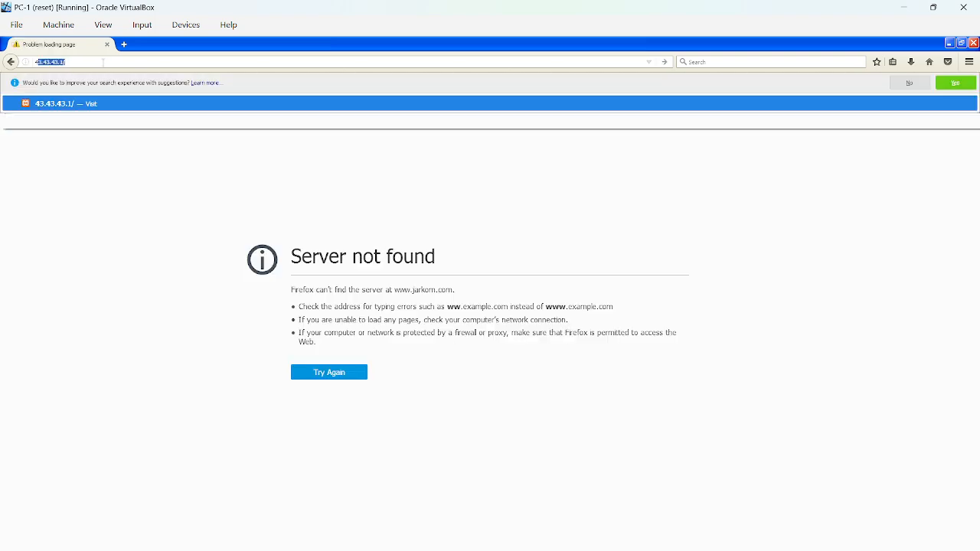
pyautogui.write('/index.html')
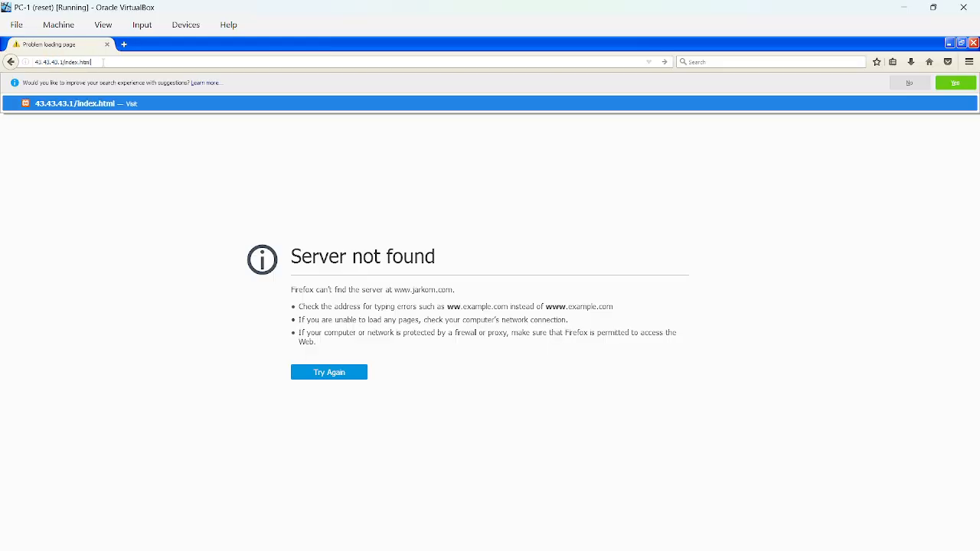
pyautogui.press('Return')
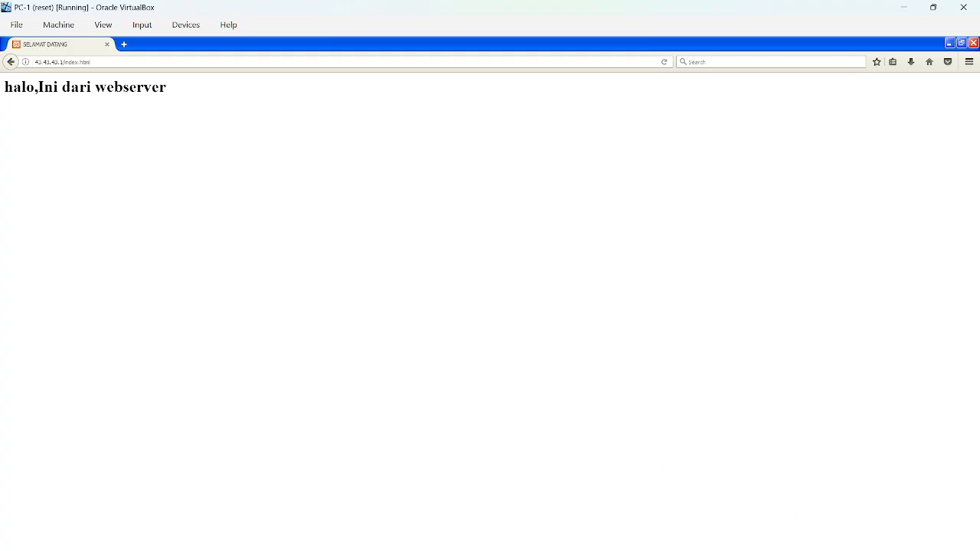
pyautogui.moveTo(645, 549)
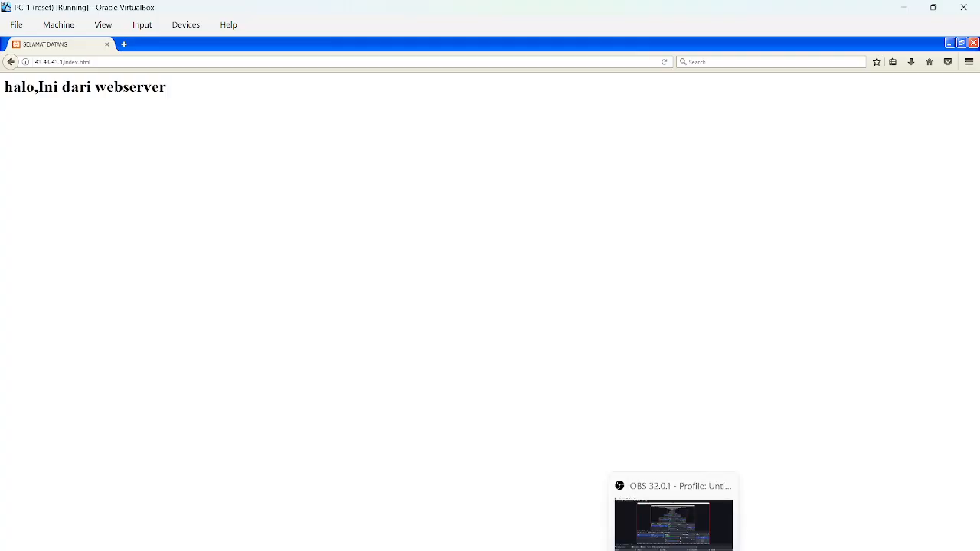
pyautogui.click(673, 548)
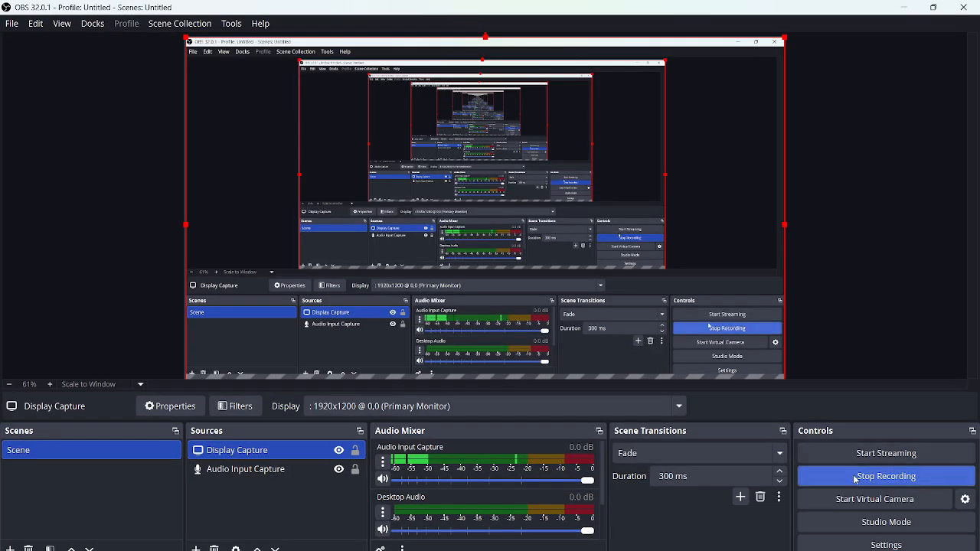